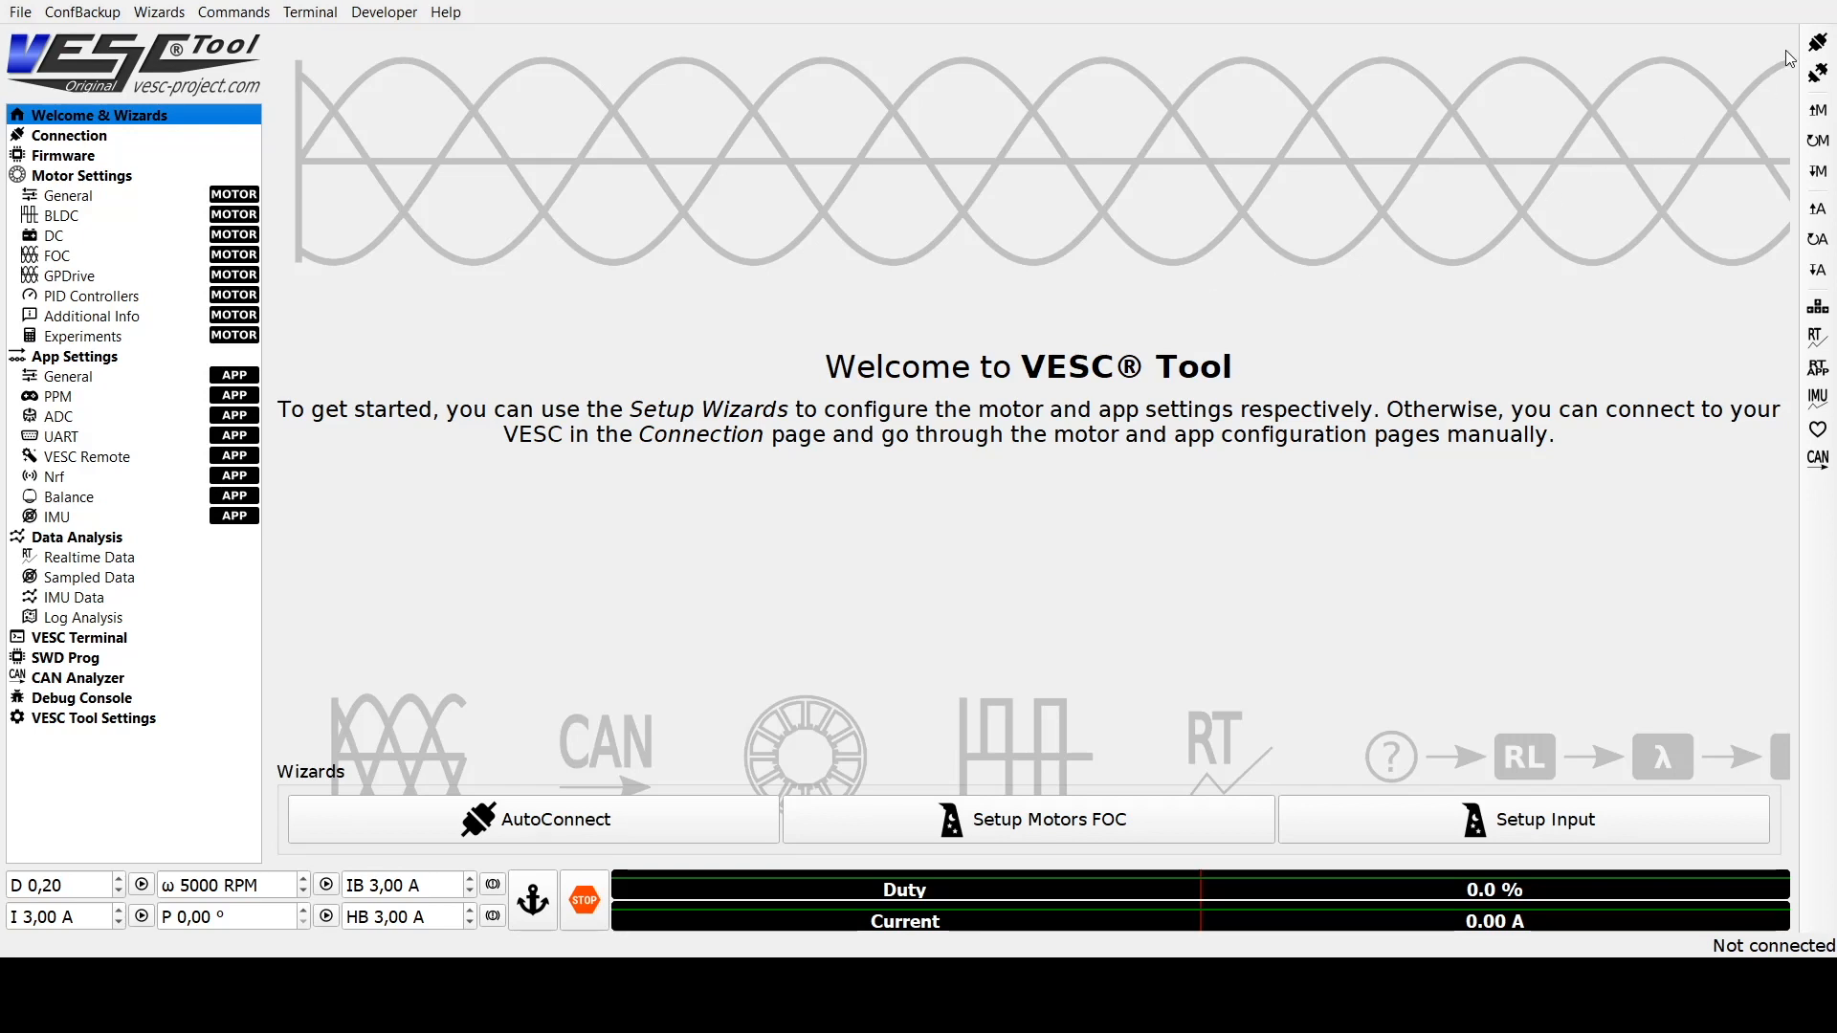
Step: Connect to the VESC, set the PPM app's Control Type to Off and write the app configuration
left_click(1817, 43)
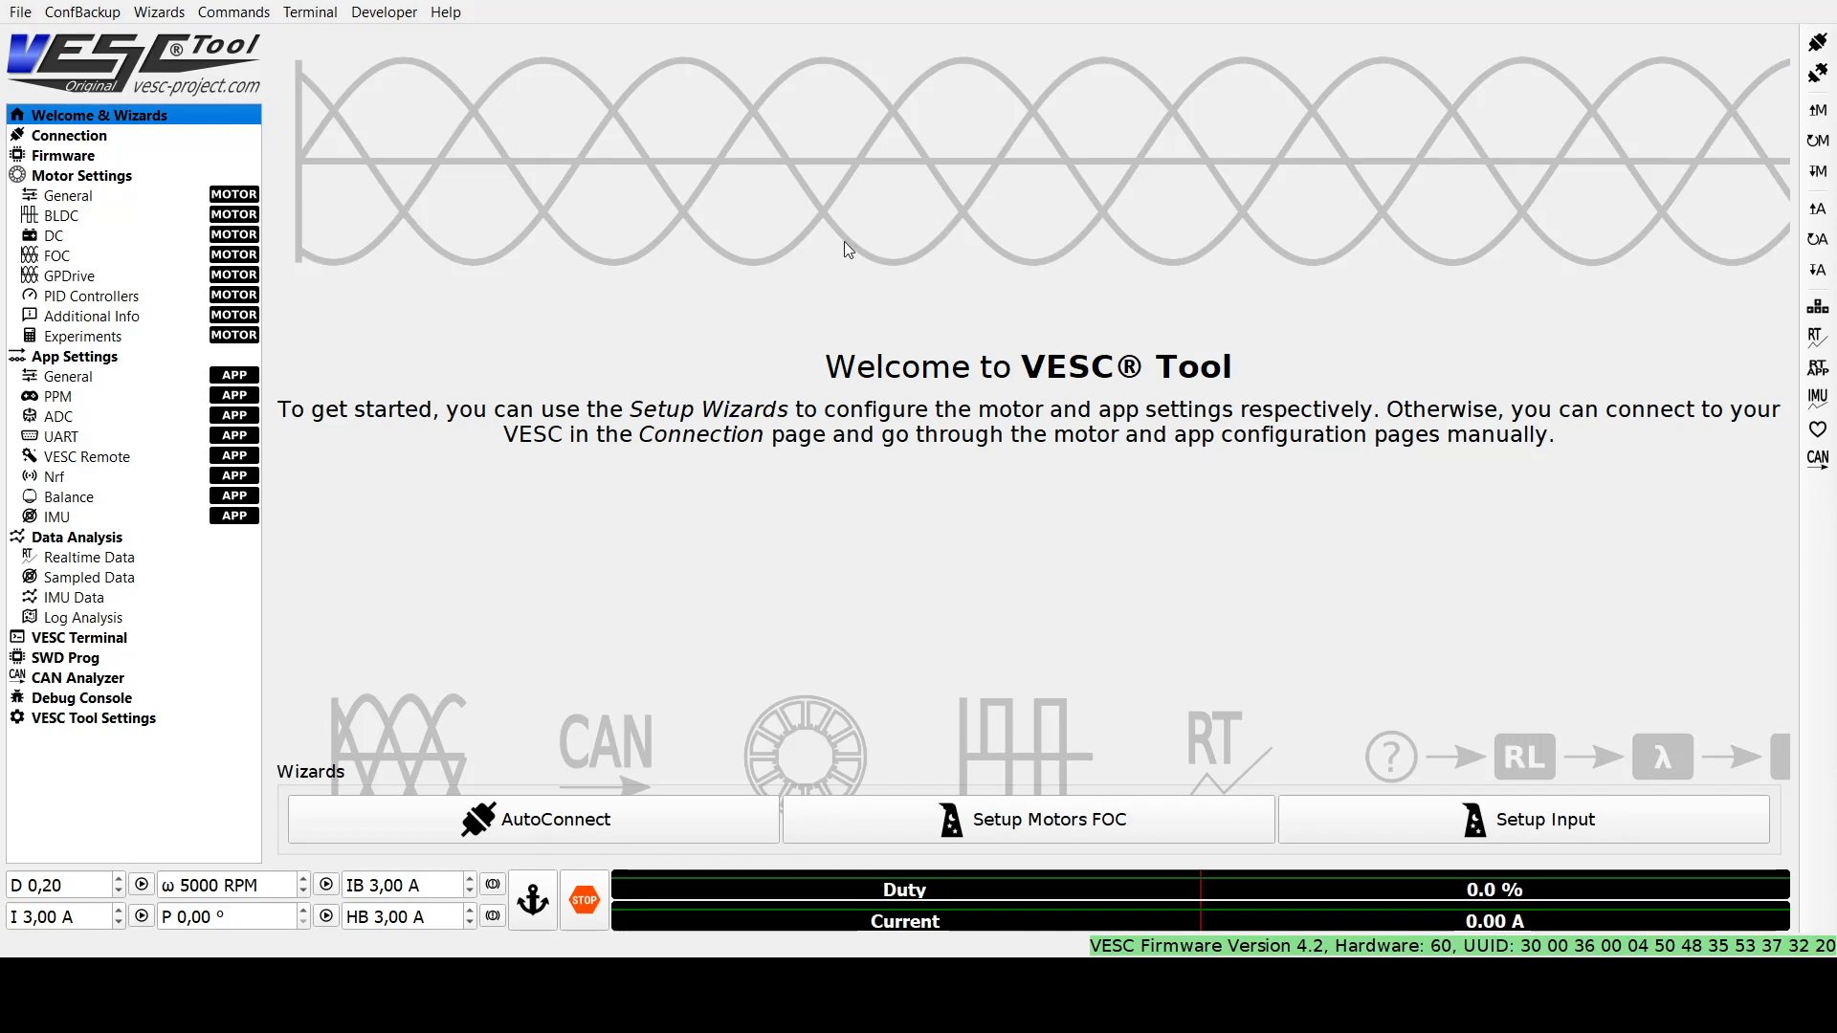
left_click(76, 379)
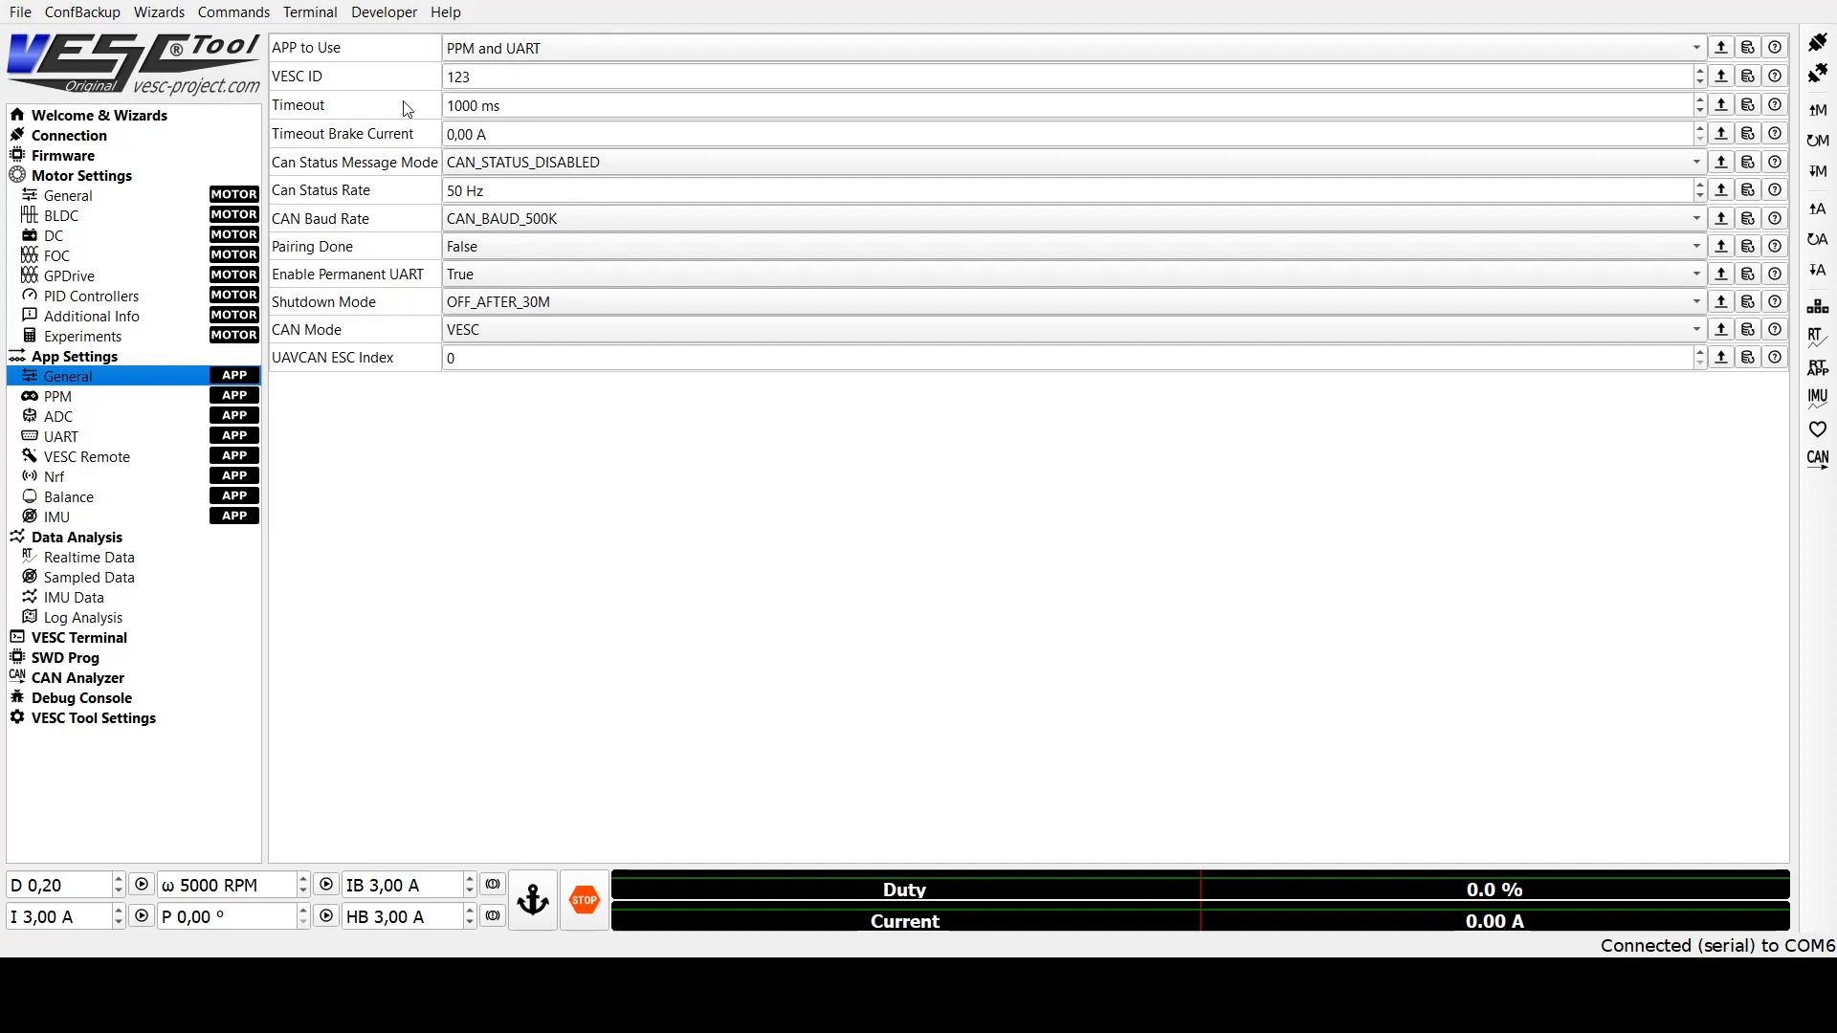
left_click(73, 402)
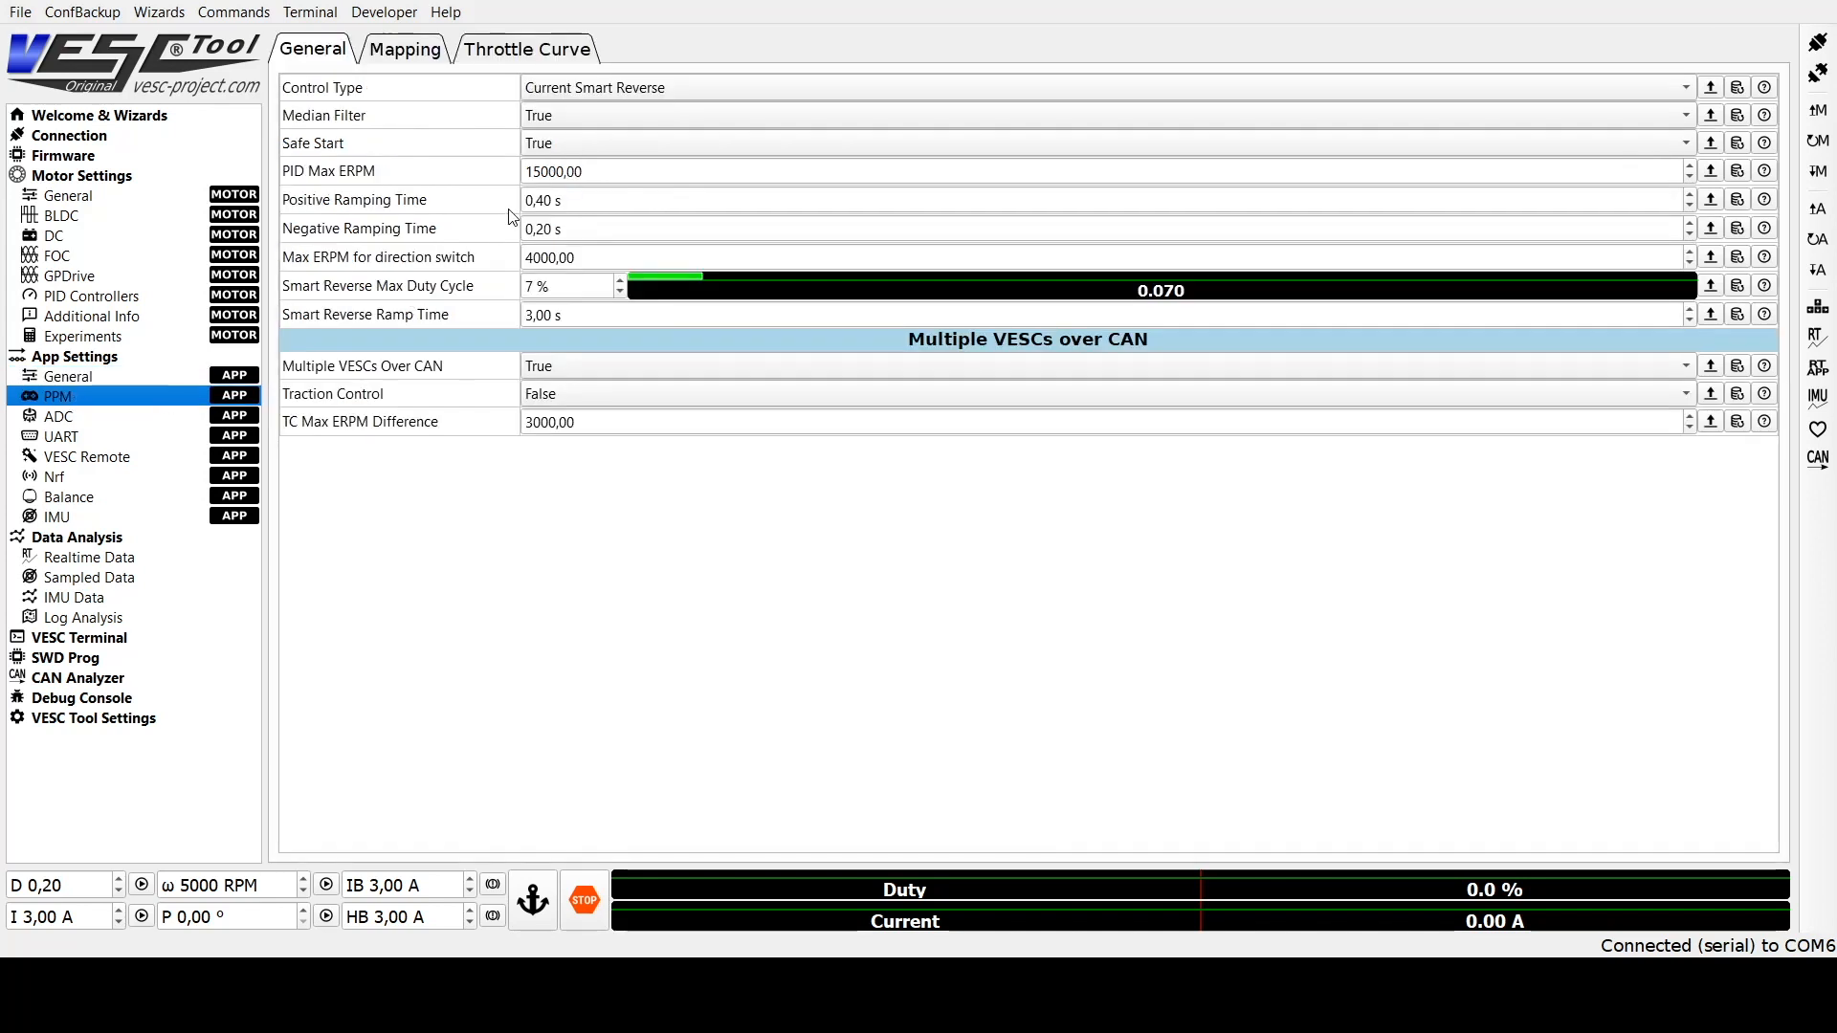
left_click(755, 95)
left_click(571, 2)
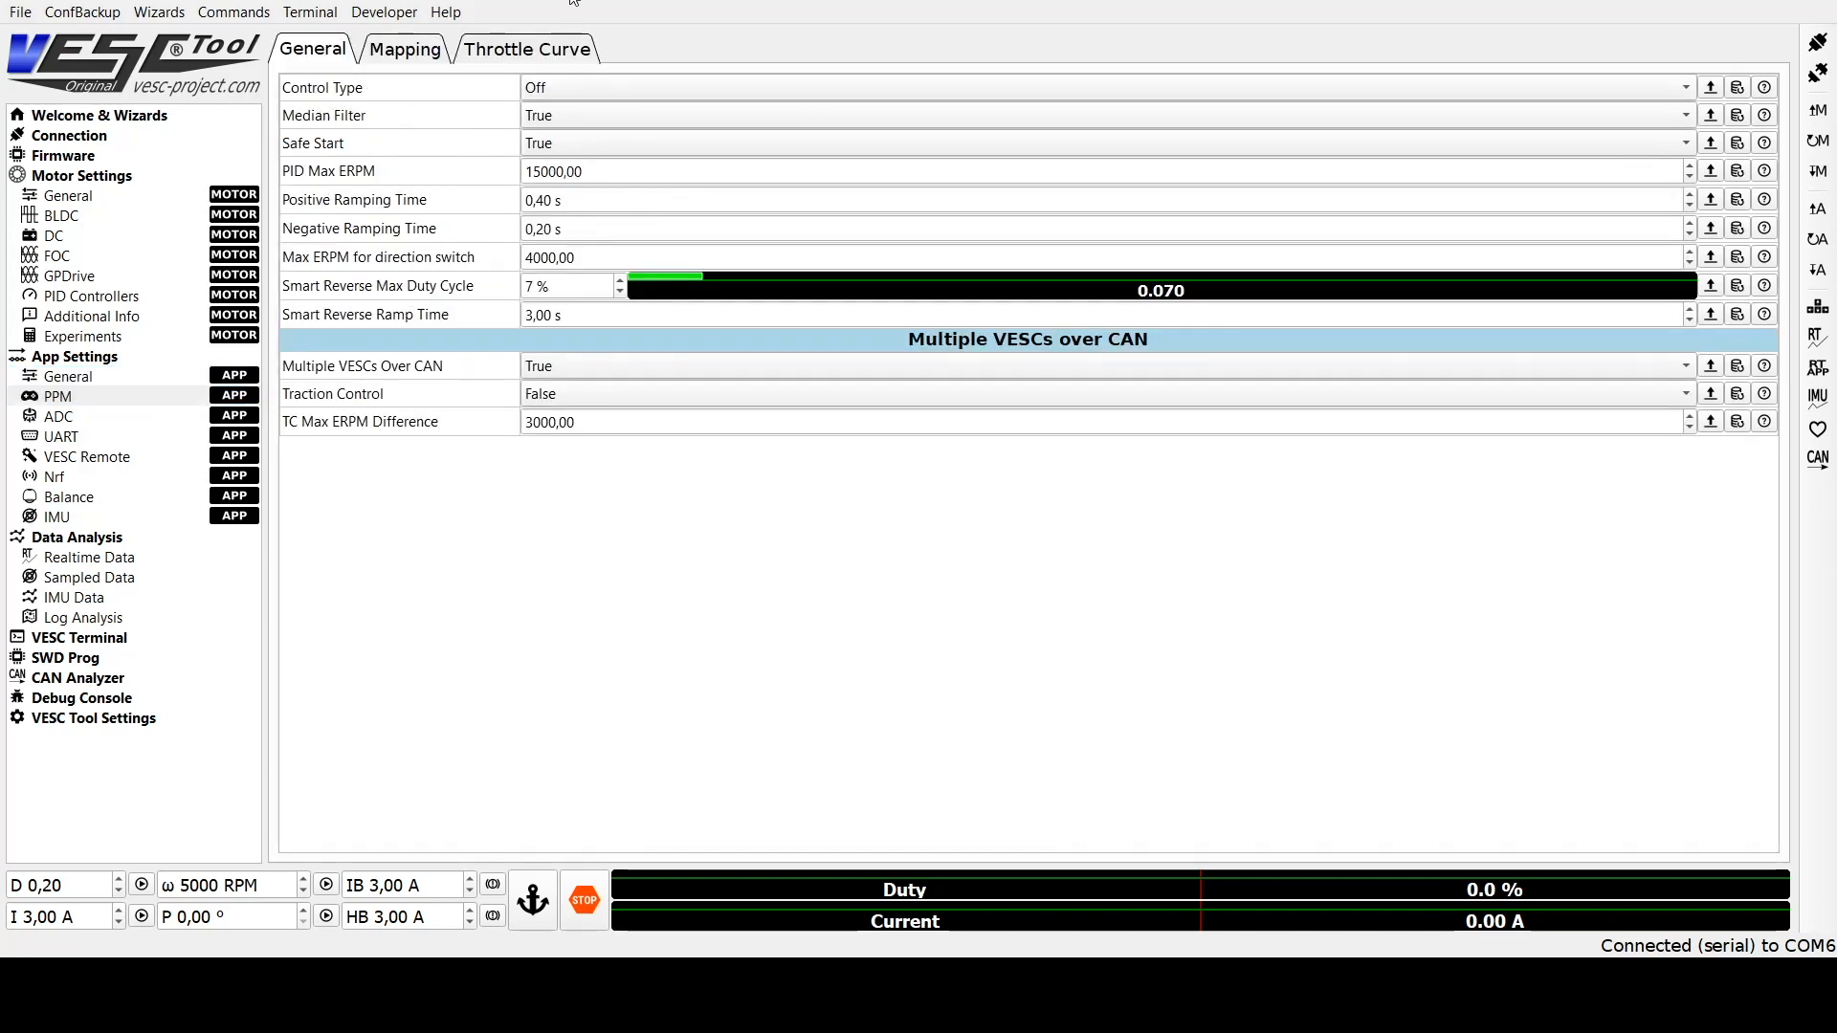
left_click(1814, 276)
Step: Set the FOC Sensor Mode to HFI, write the motor configuration and show the HFI parameters
left_click(73, 260)
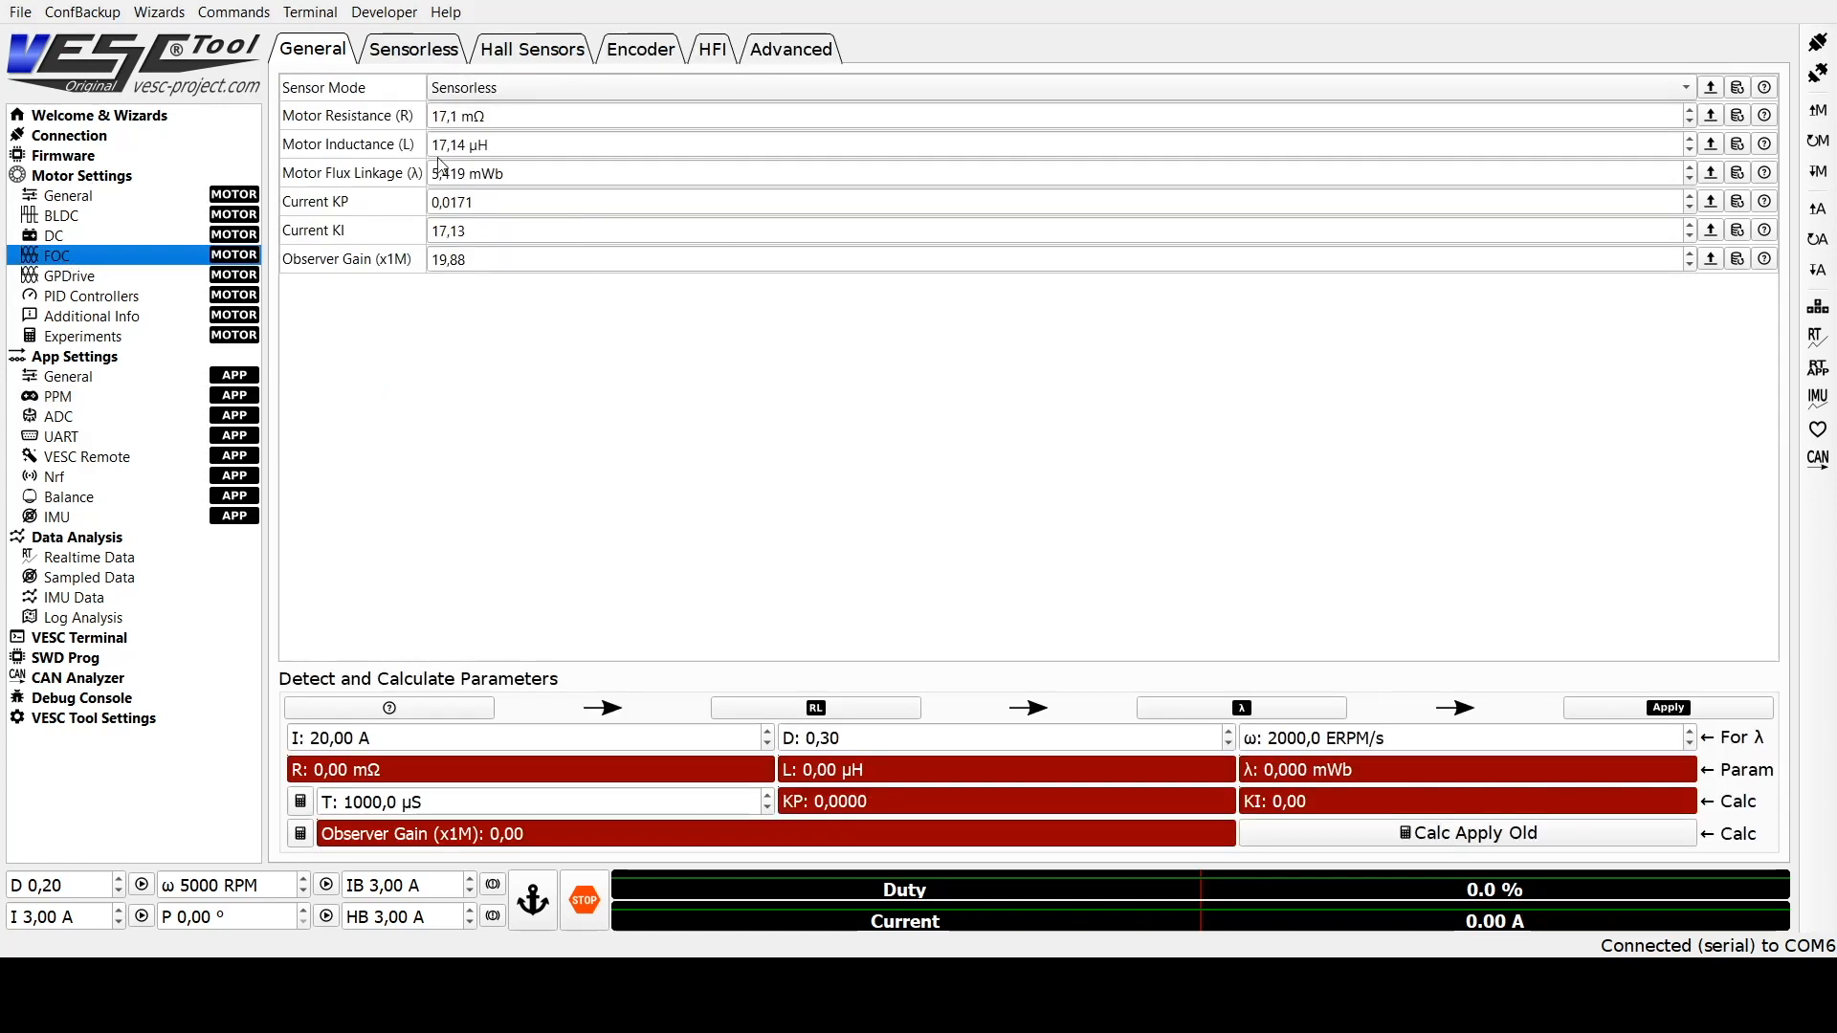
left_click(603, 95)
left_click(532, 174)
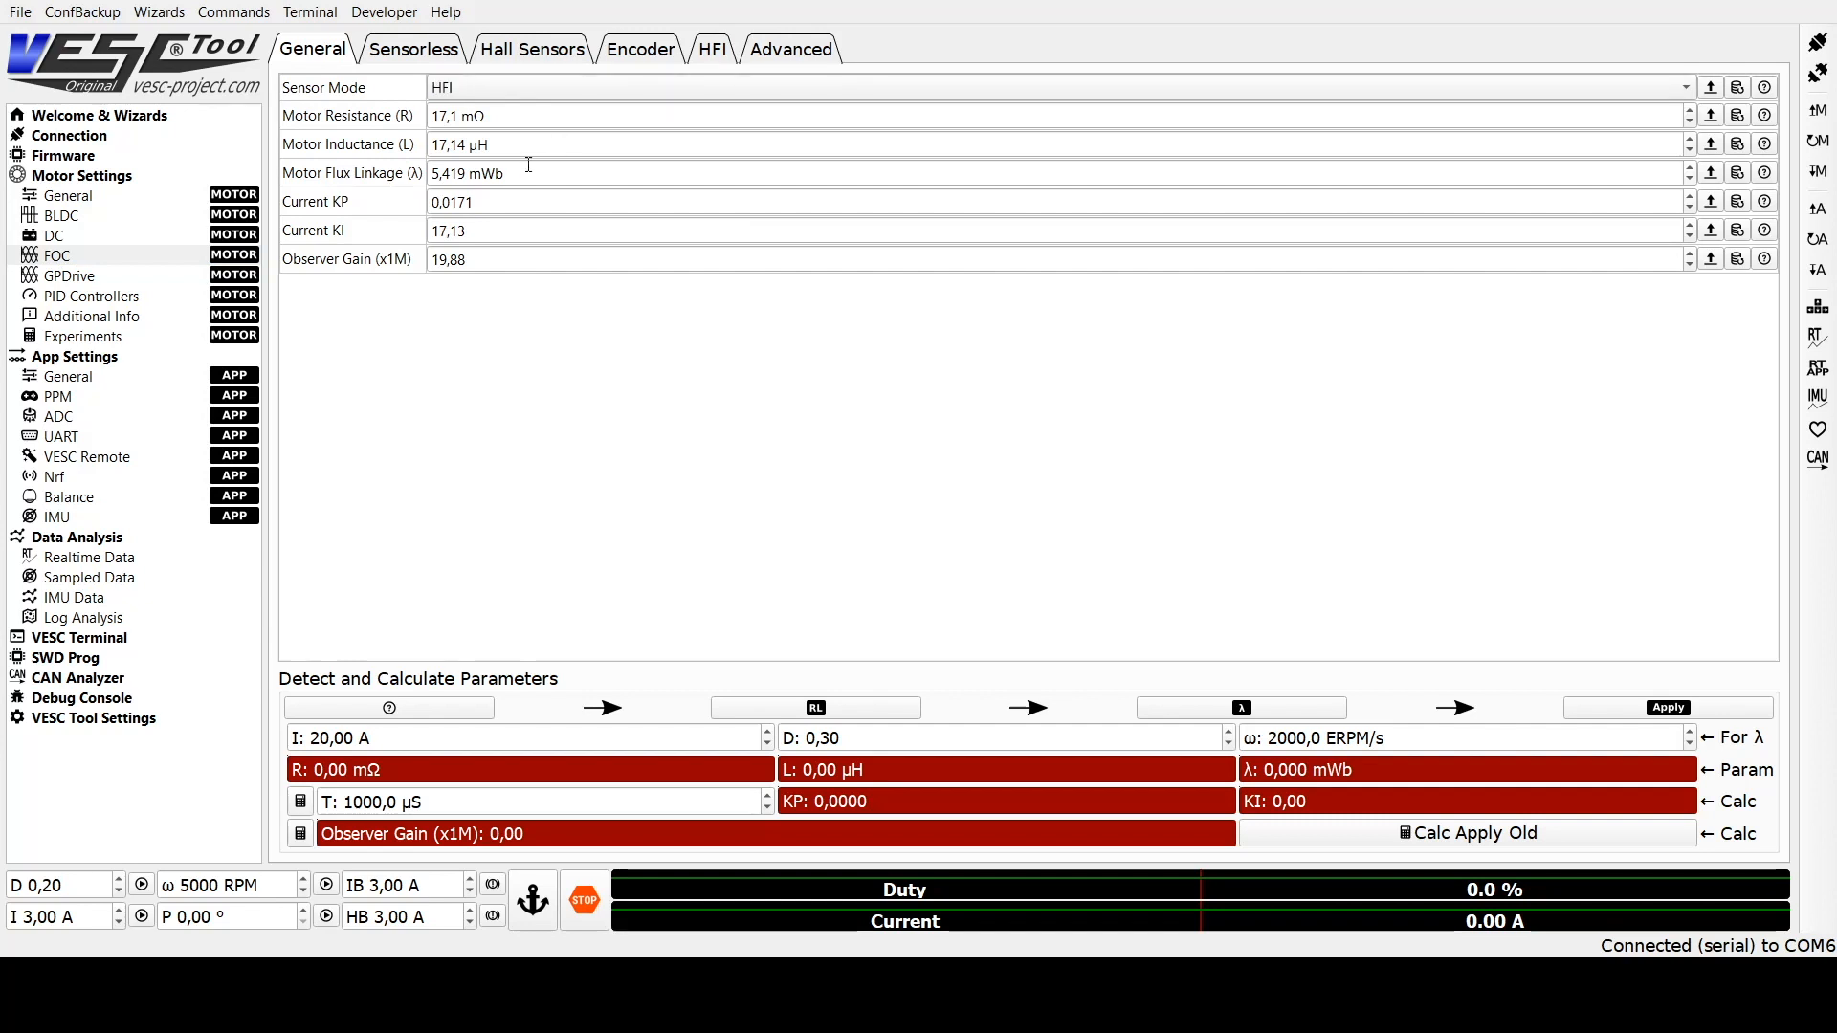
left_click(1818, 176)
left_click(714, 55)
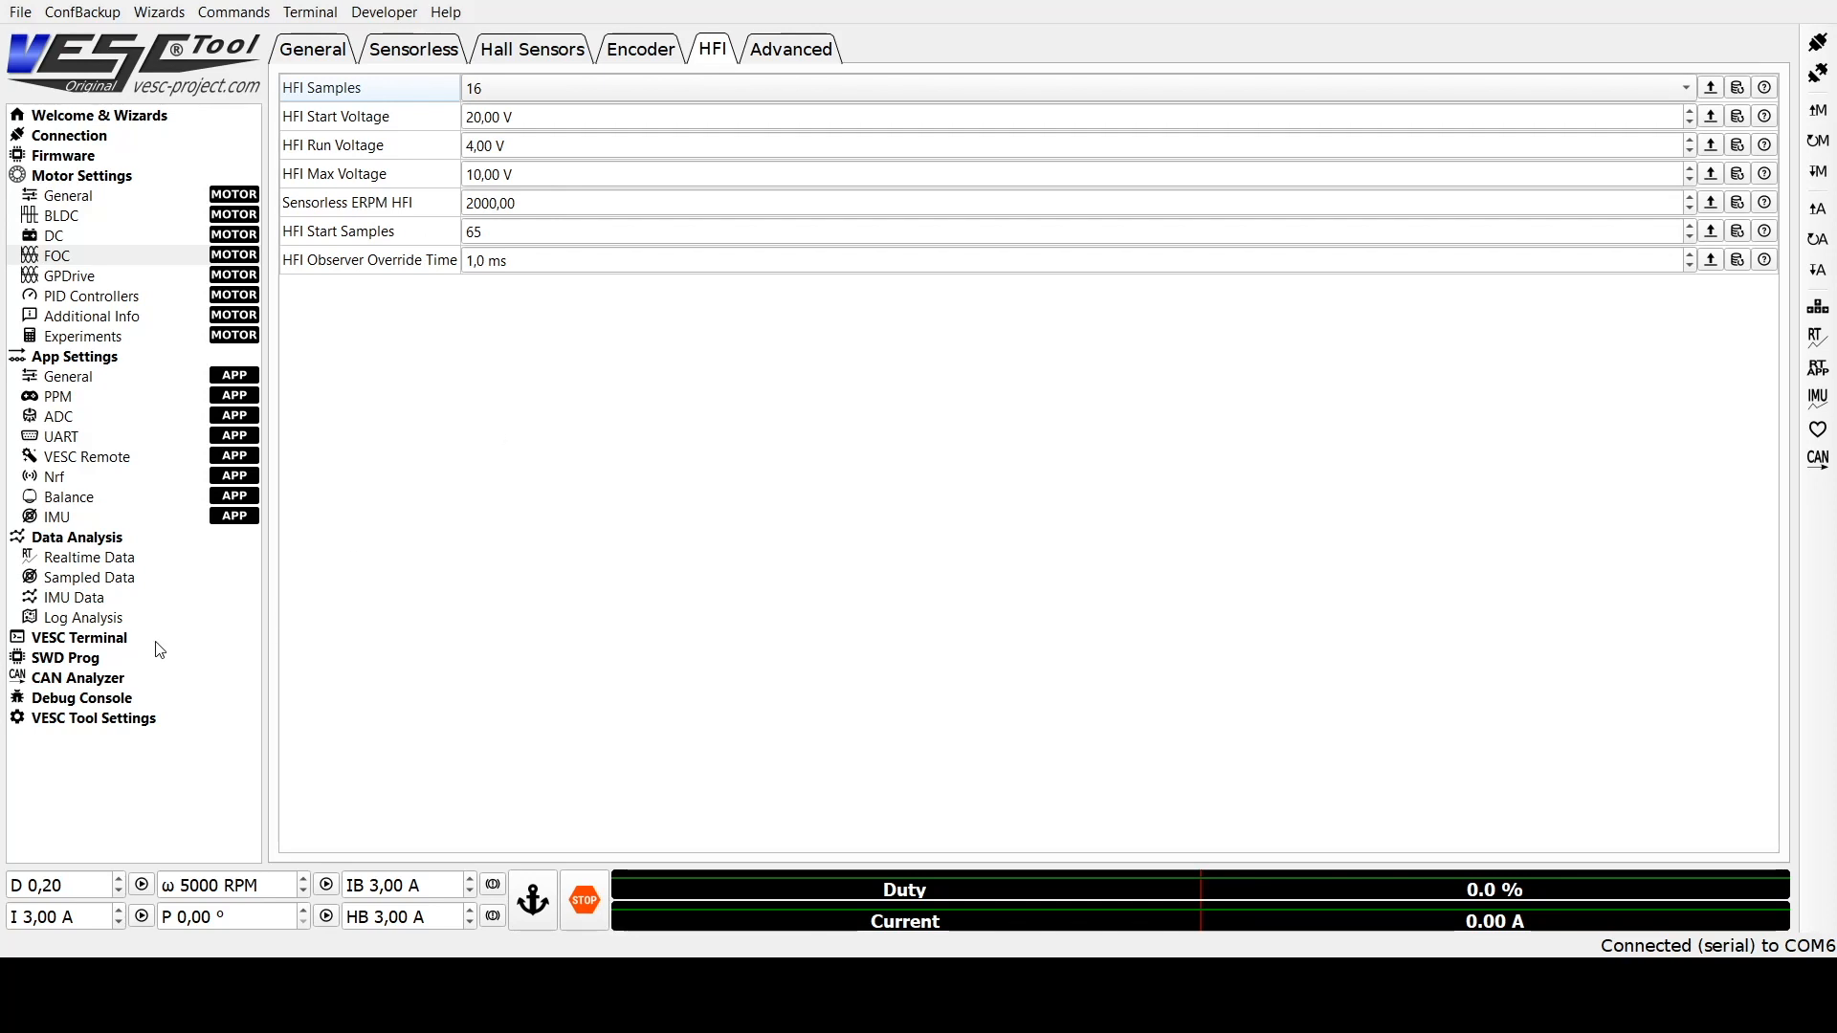
Step: List the available commands in the VESC Terminal and run foc_plot_hfi_en 1 to enable DFT plotting of HFI
left_click(99, 648)
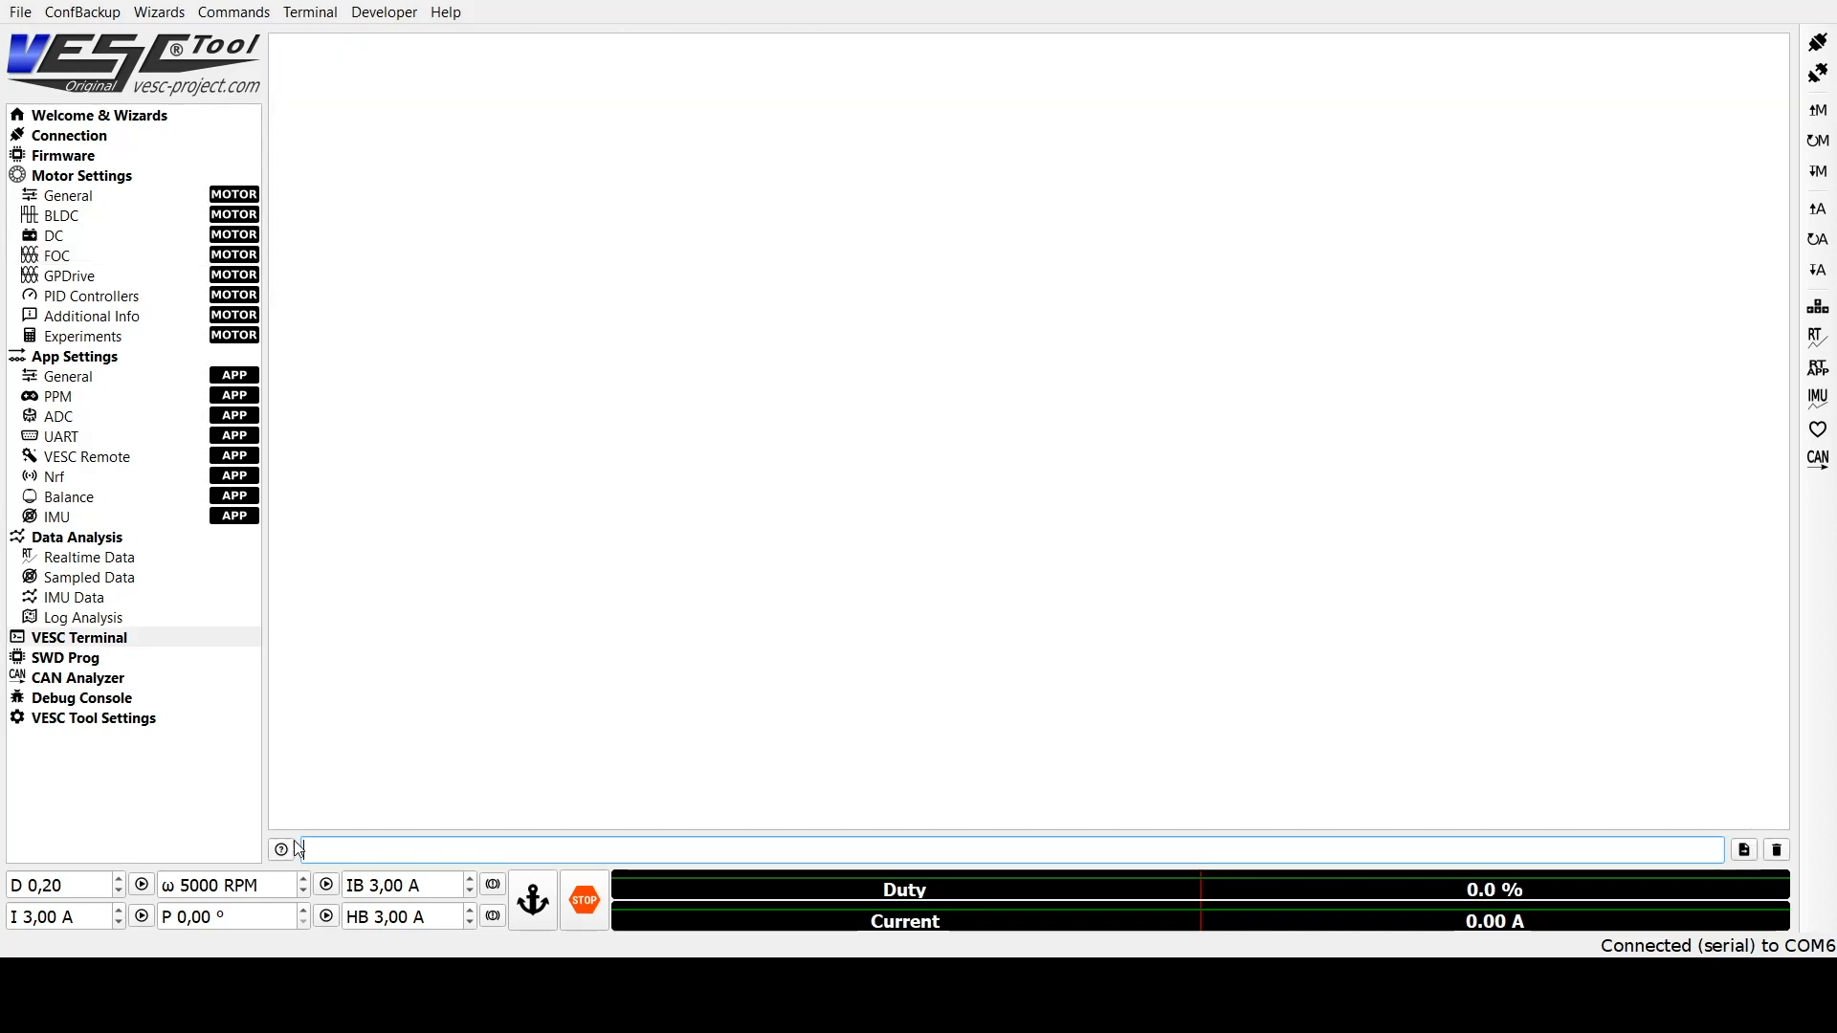
left_click(51, 647)
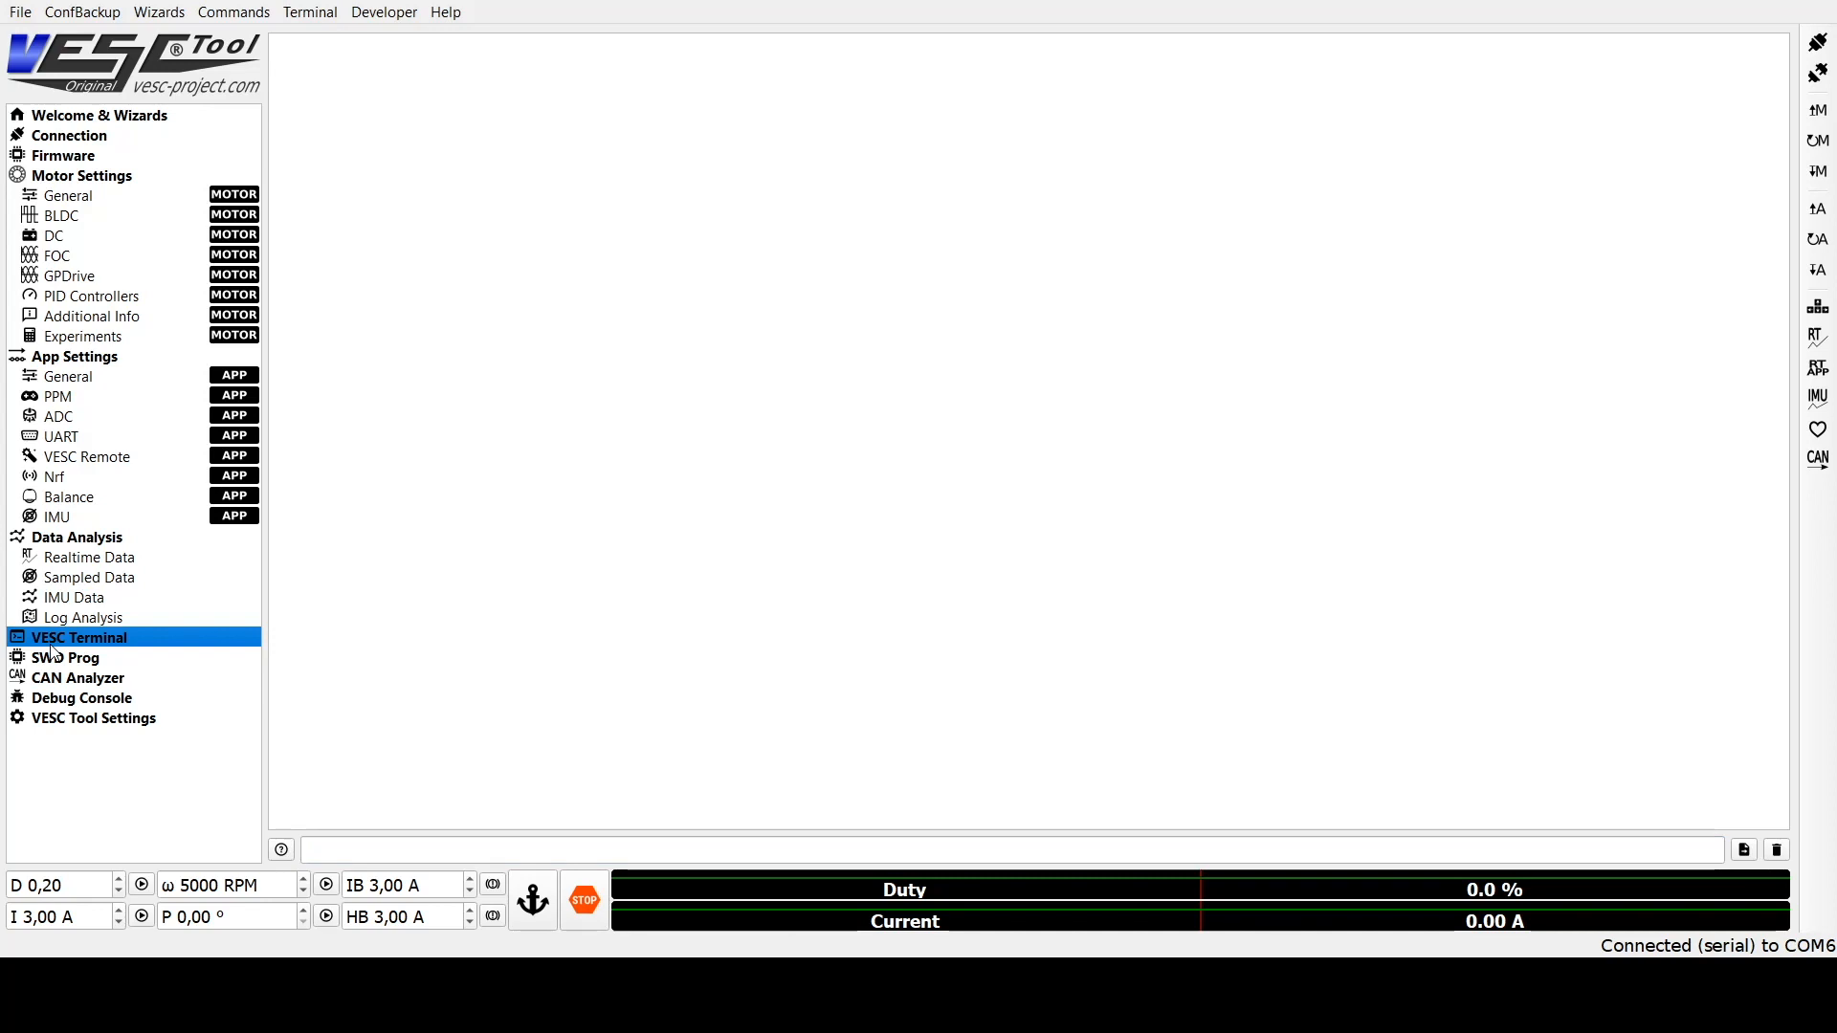
left_click(281, 850)
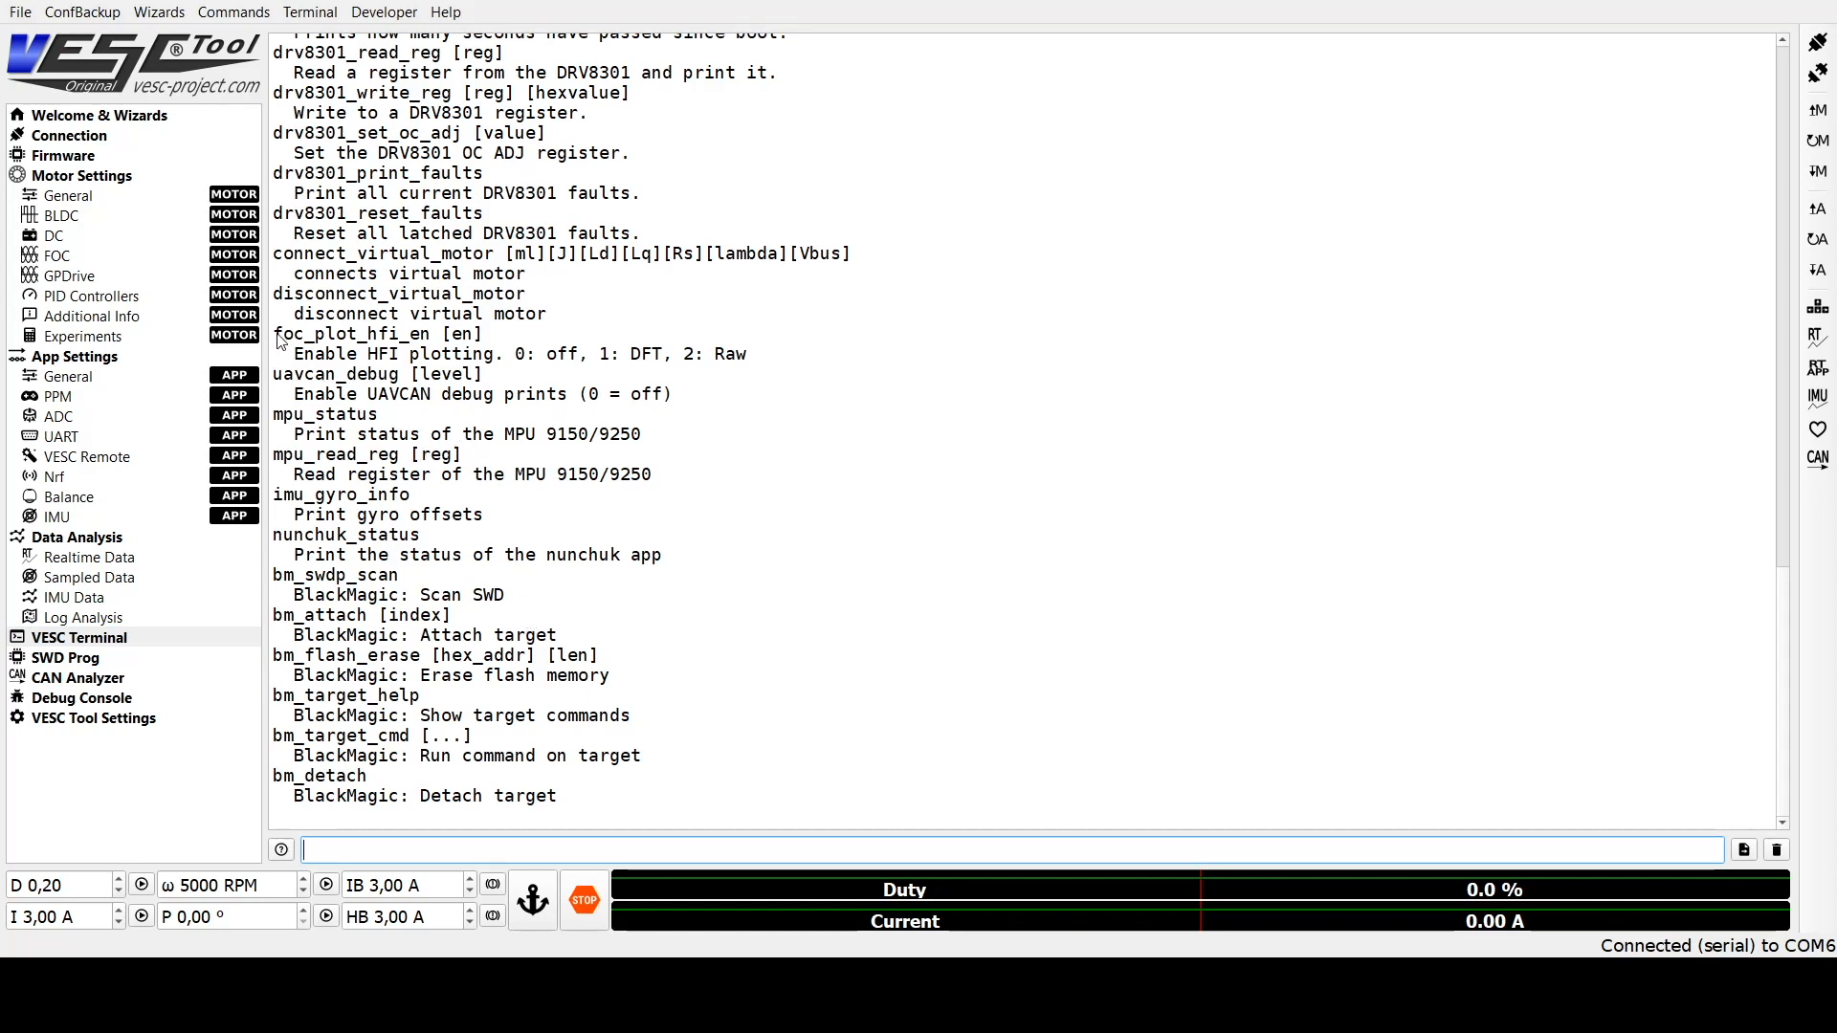
left_click_drag(275, 335, 430, 351)
key("ctrl+c")
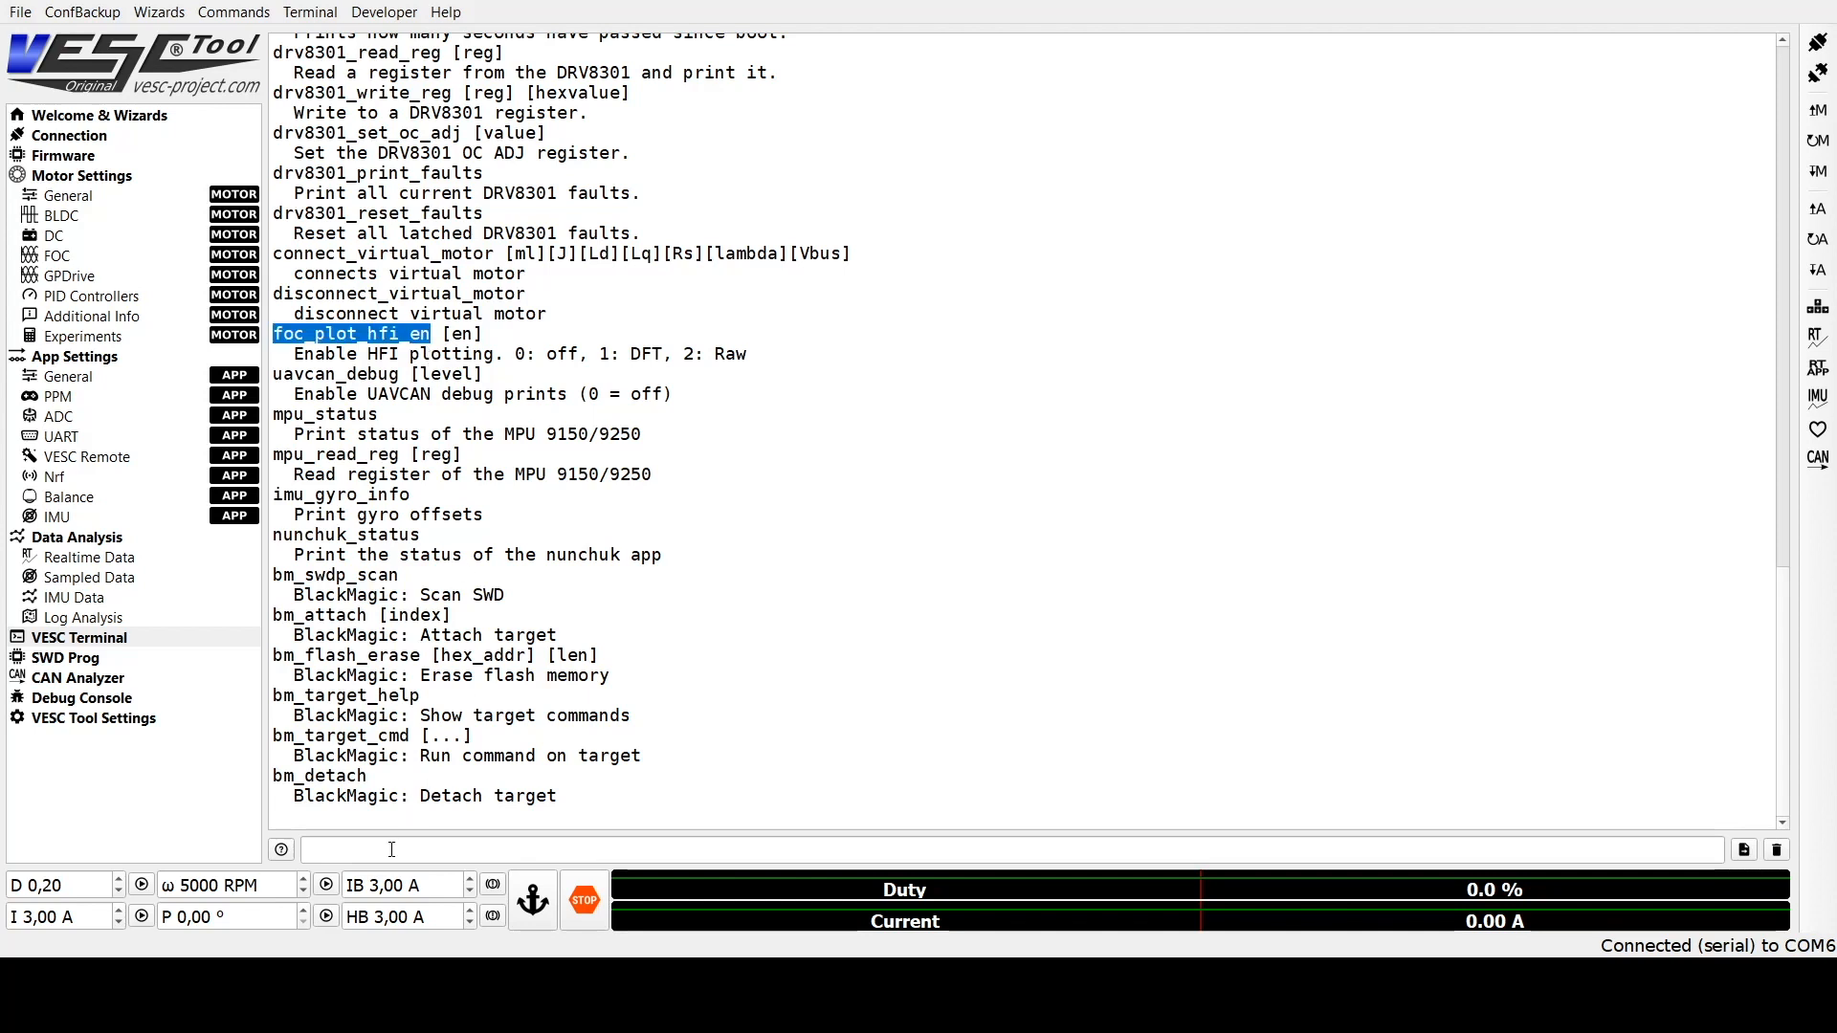
left_click(394, 850)
key("ctrl+v")
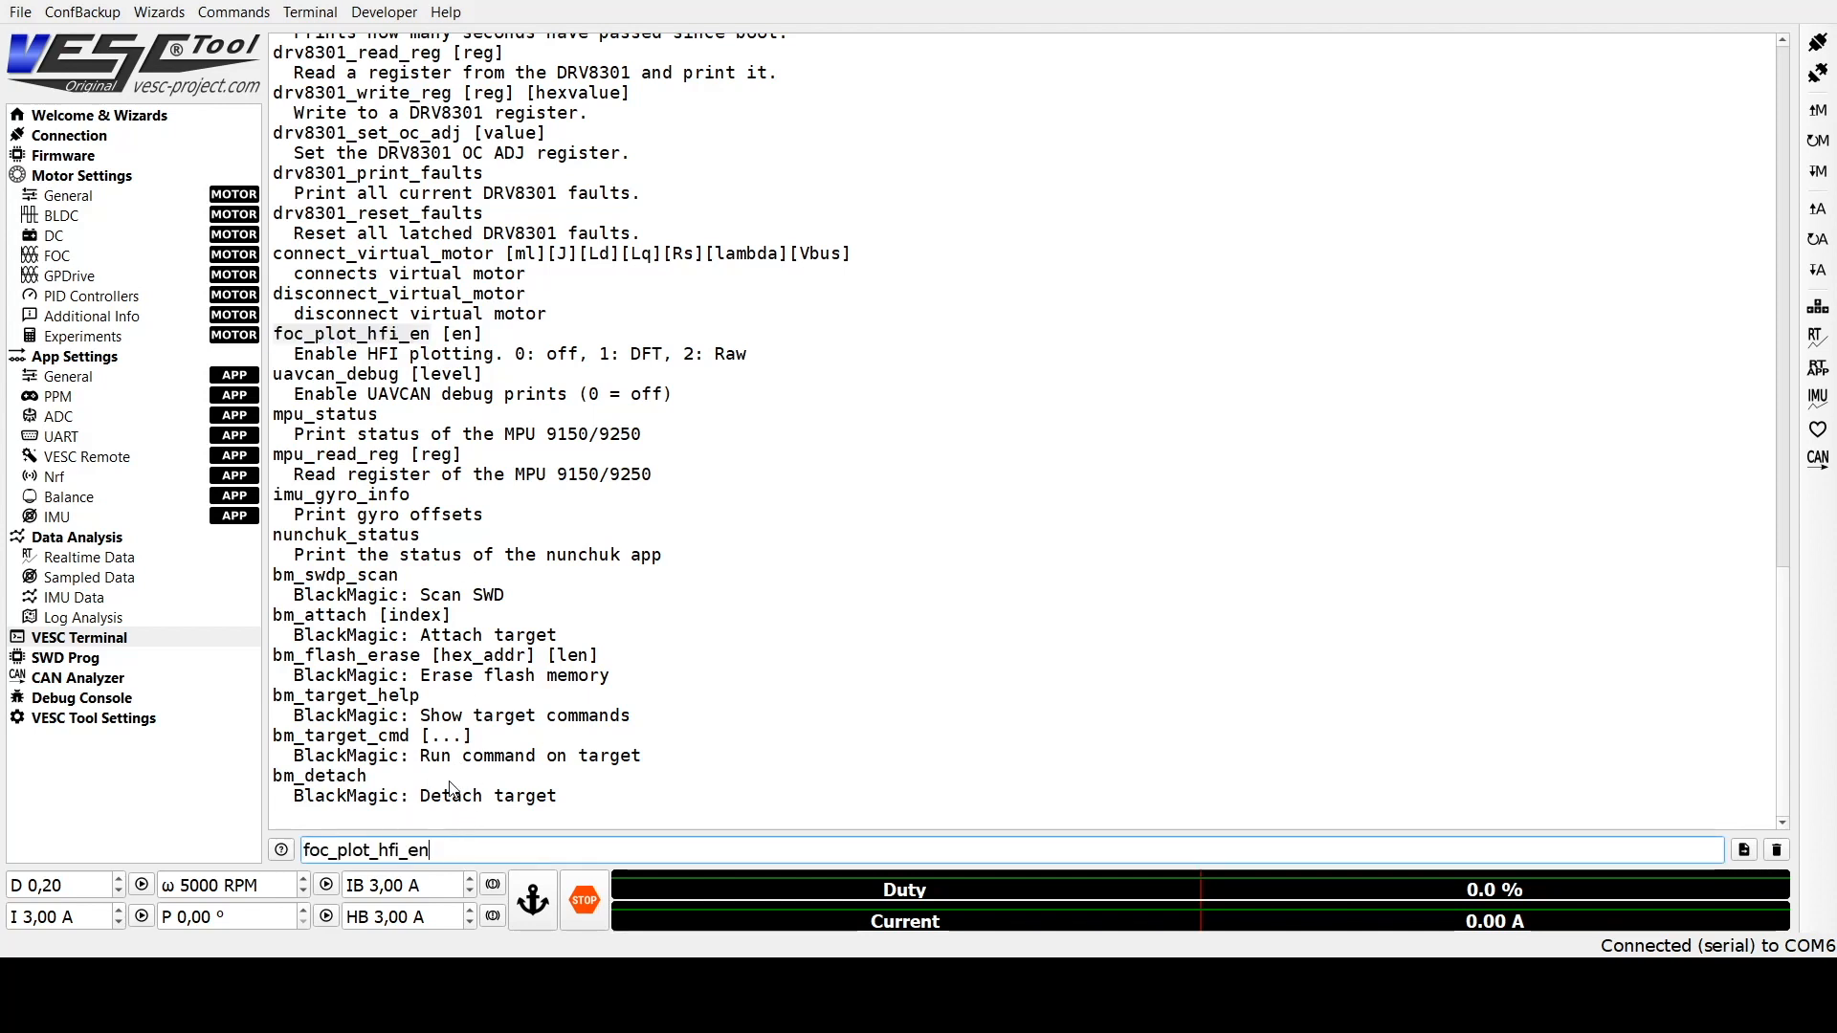
type("1")
key("Return")
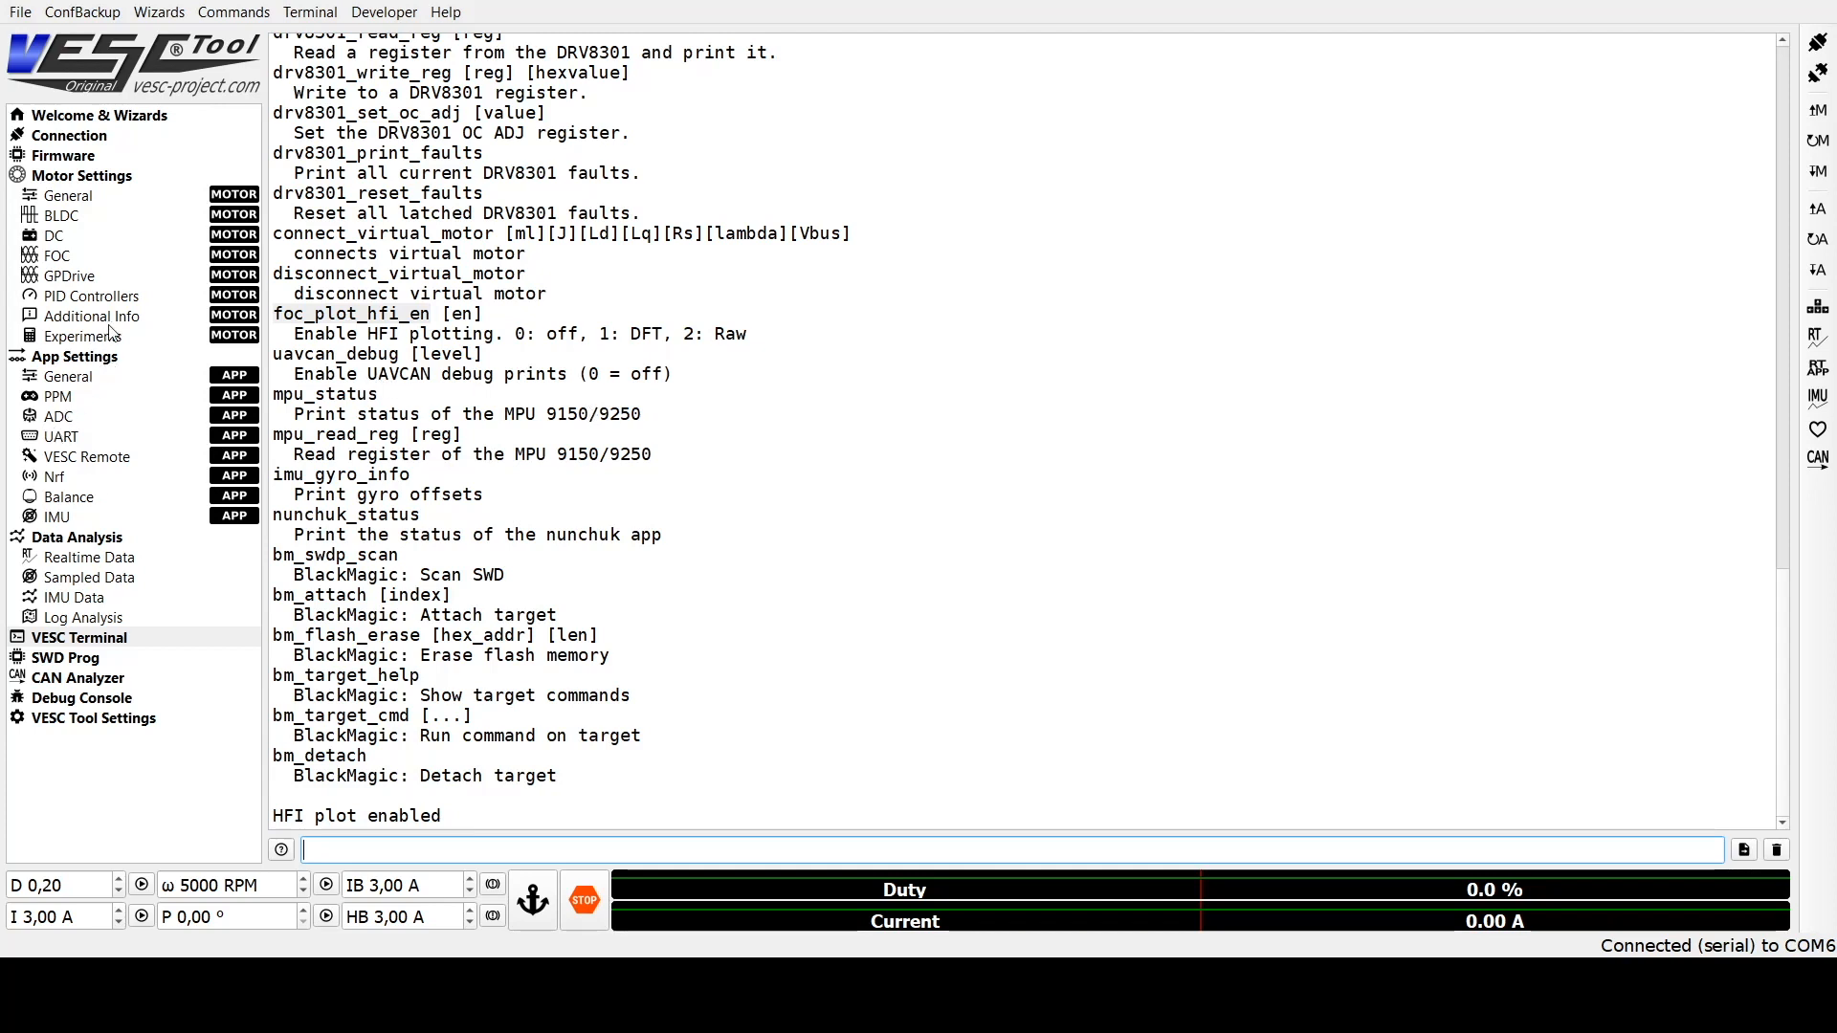
Step: Set the FOC HFI Start, Run and Max Voltage to 8 V each and write the motor configuration
left_click(62, 262)
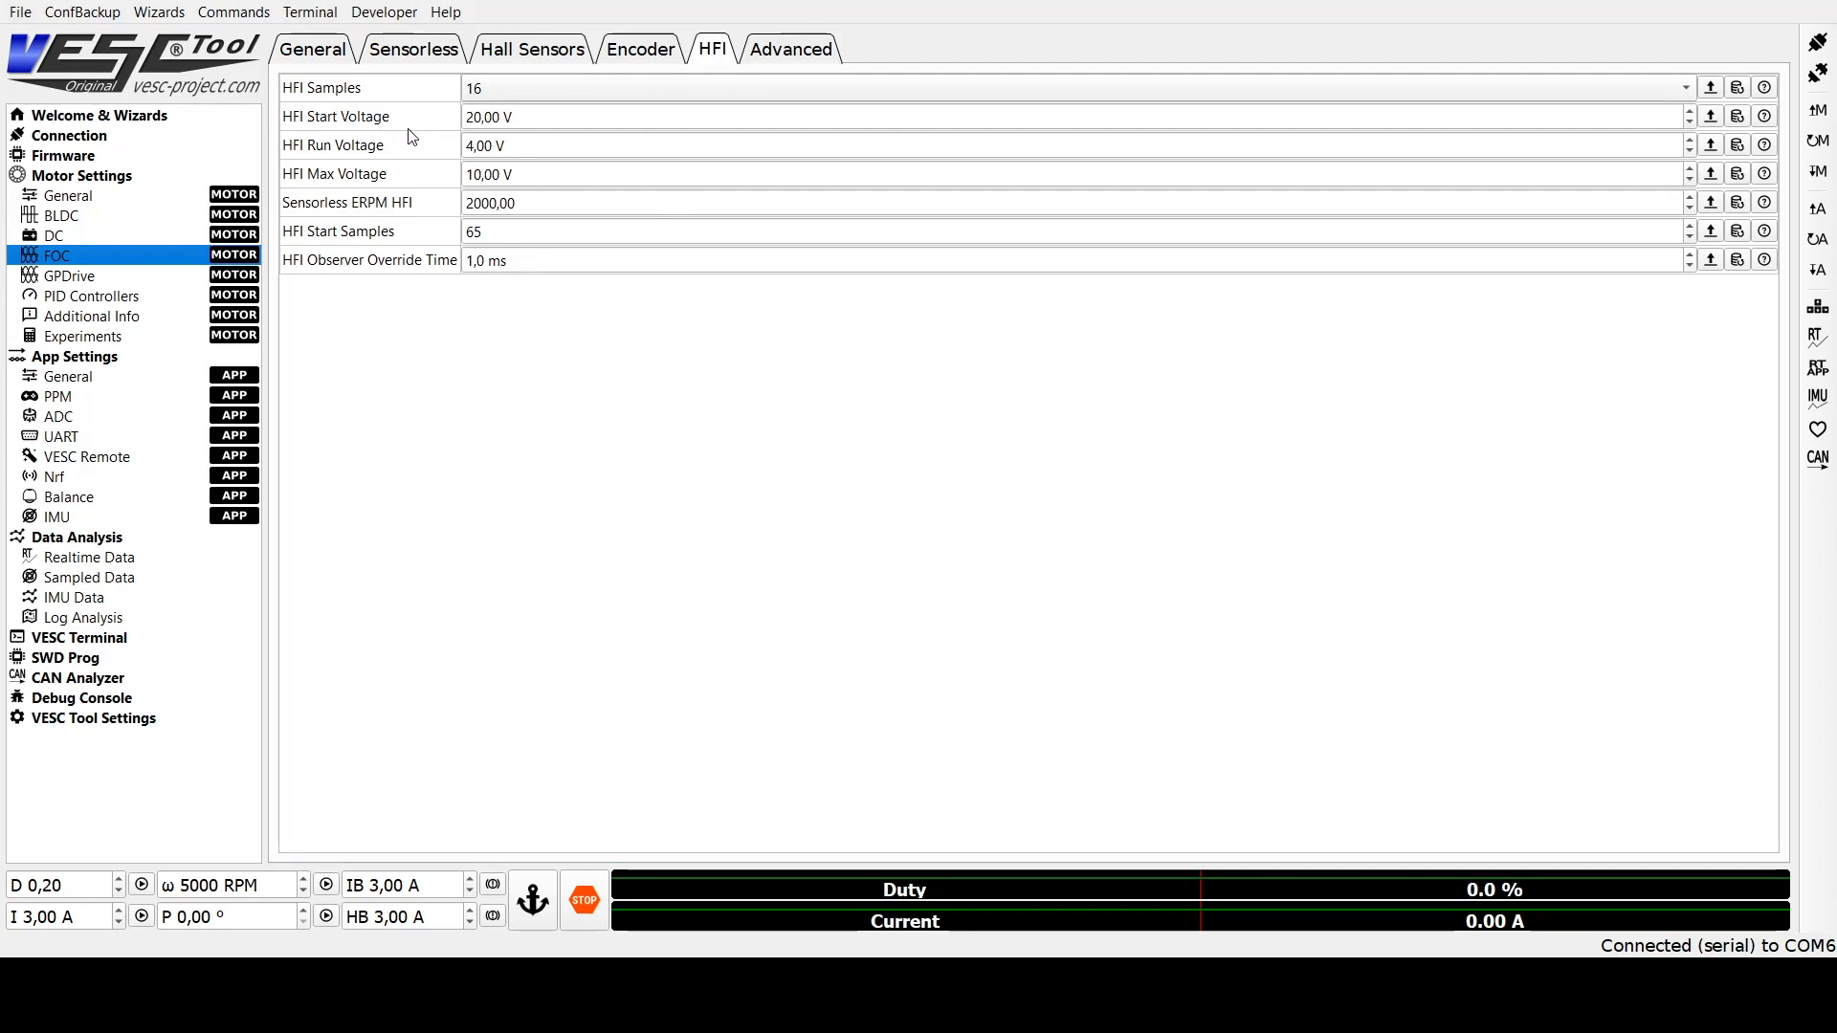
left_click_drag(517, 119, 427, 116)
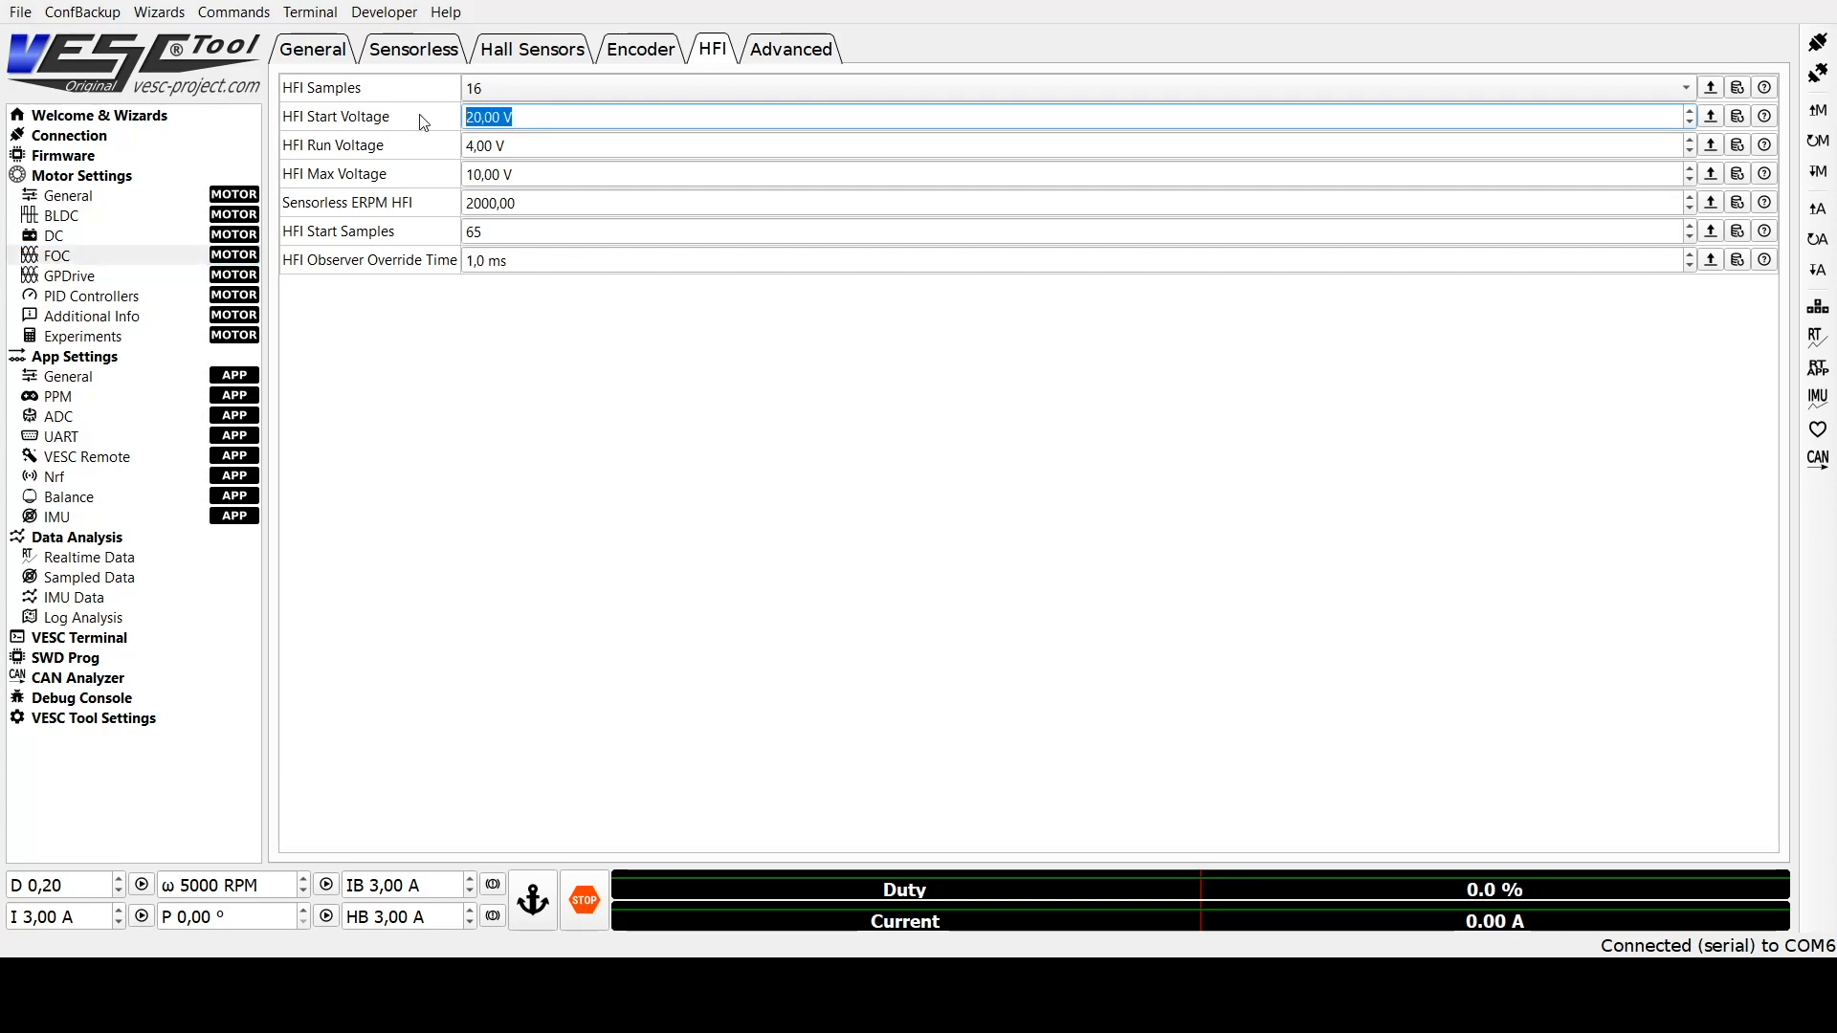
type("8")
left_click(472, 141)
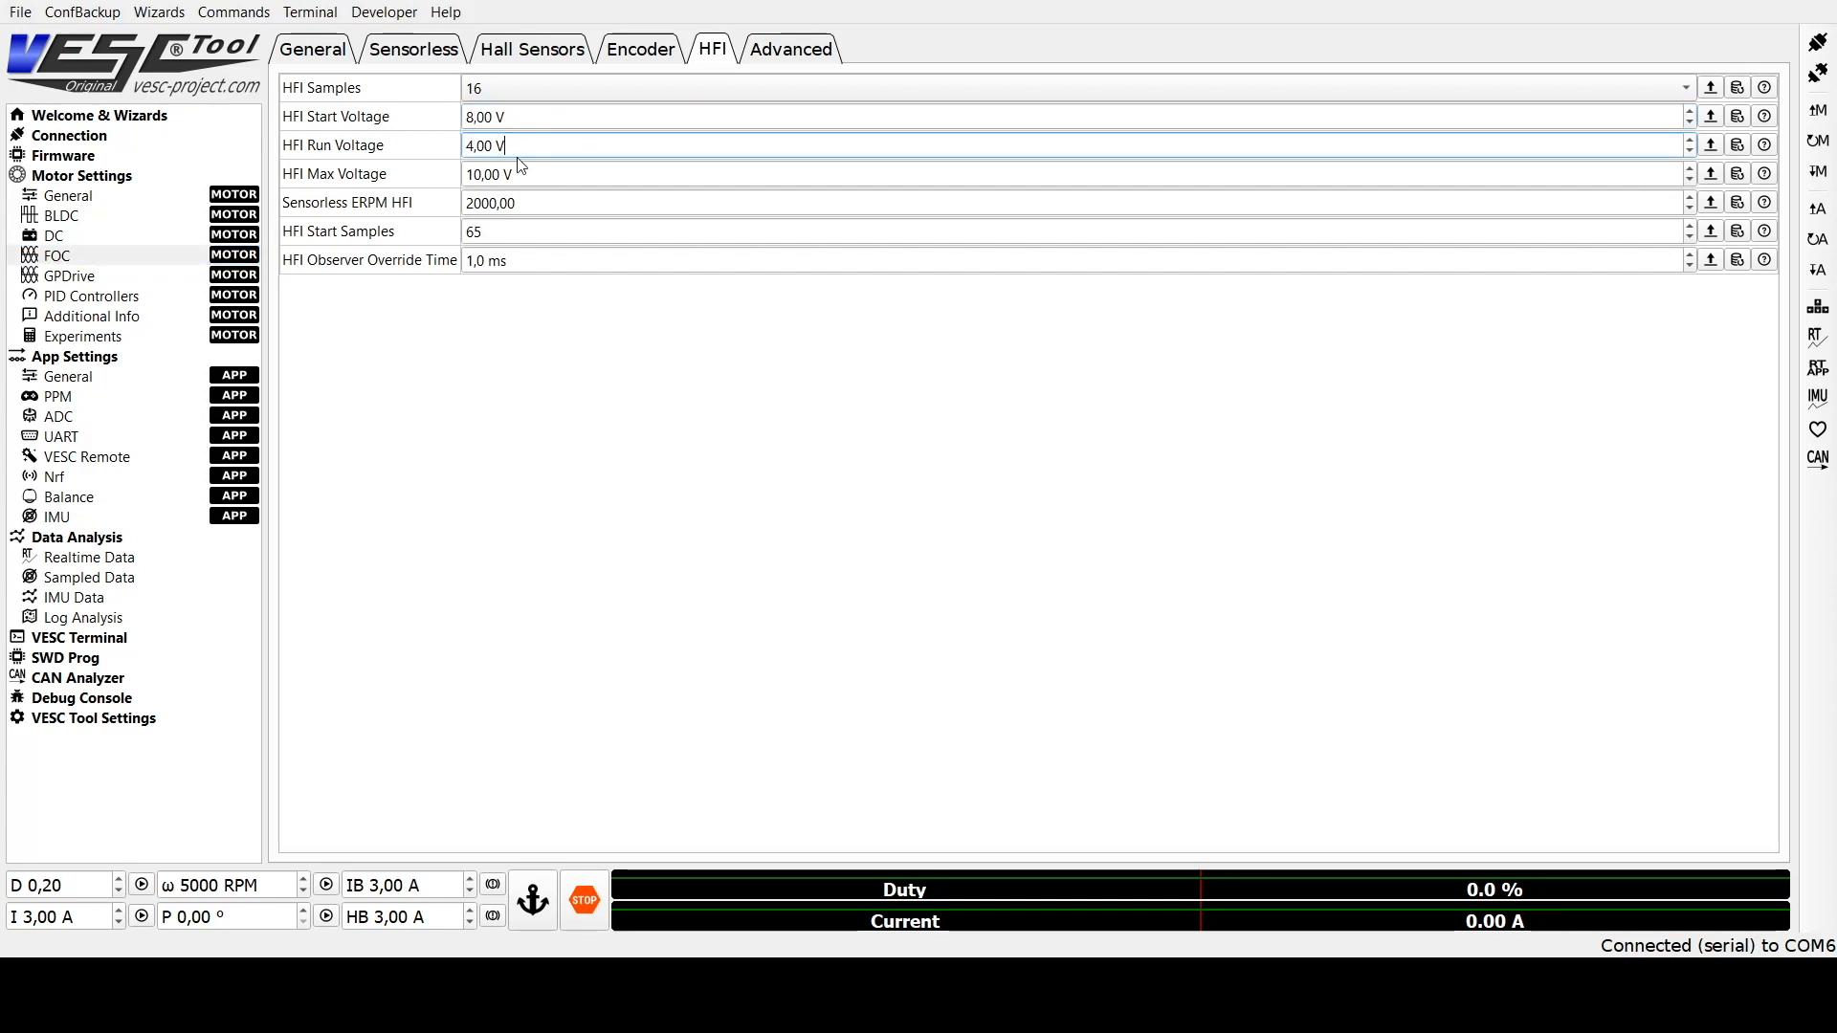
left_click_drag(517, 151, 429, 147)
type("8")
left_click(524, 169)
left_click_drag(488, 175, 381, 179)
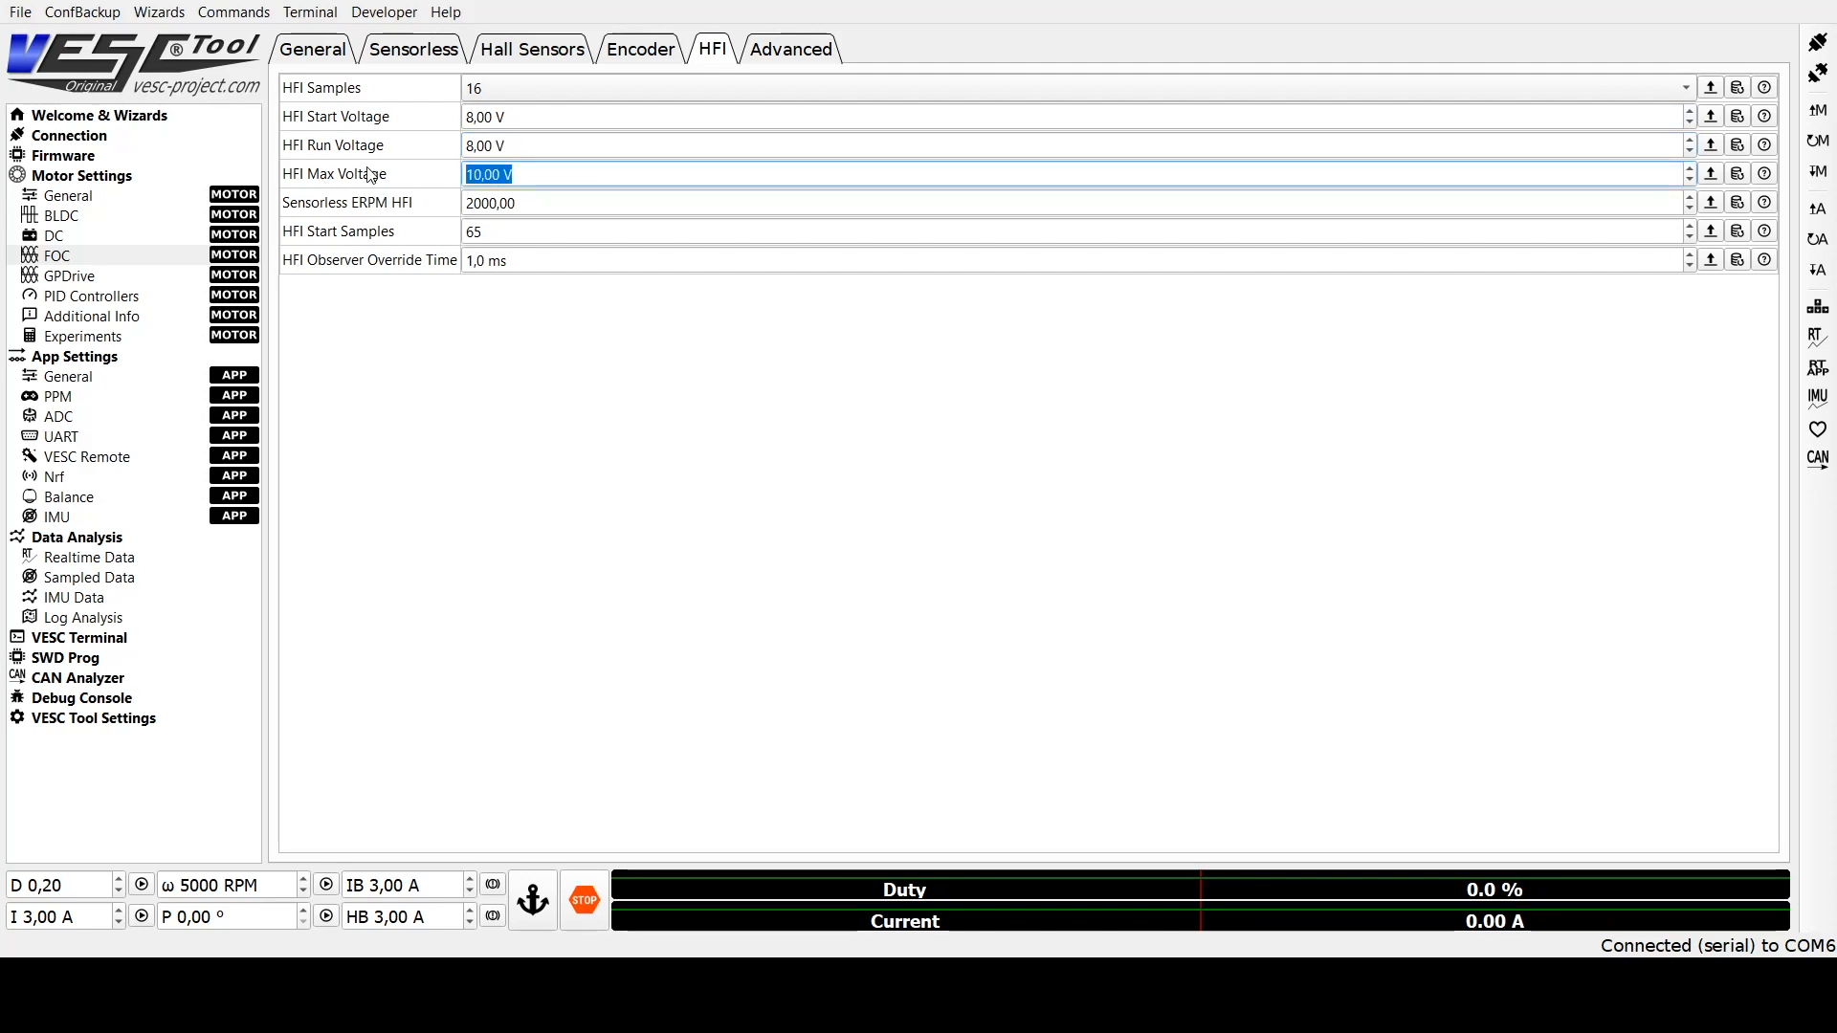
type("8")
left_click(528, 369)
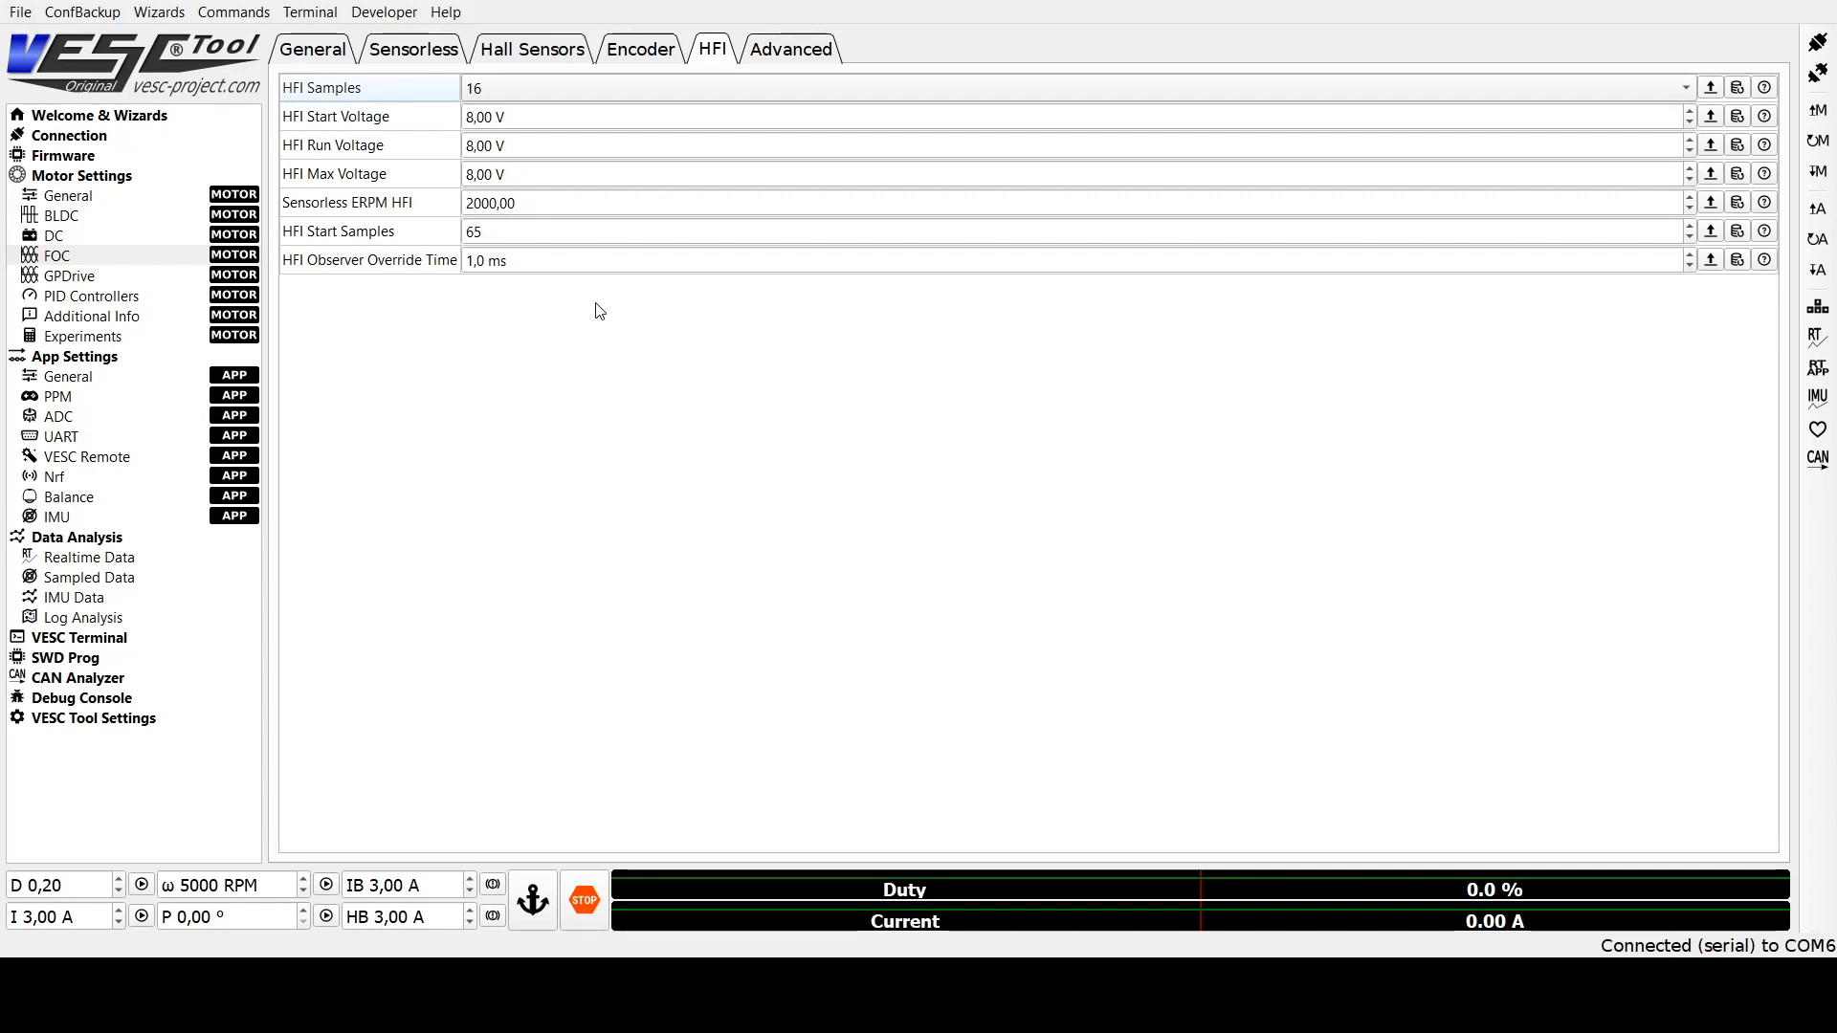
left_click(1817, 181)
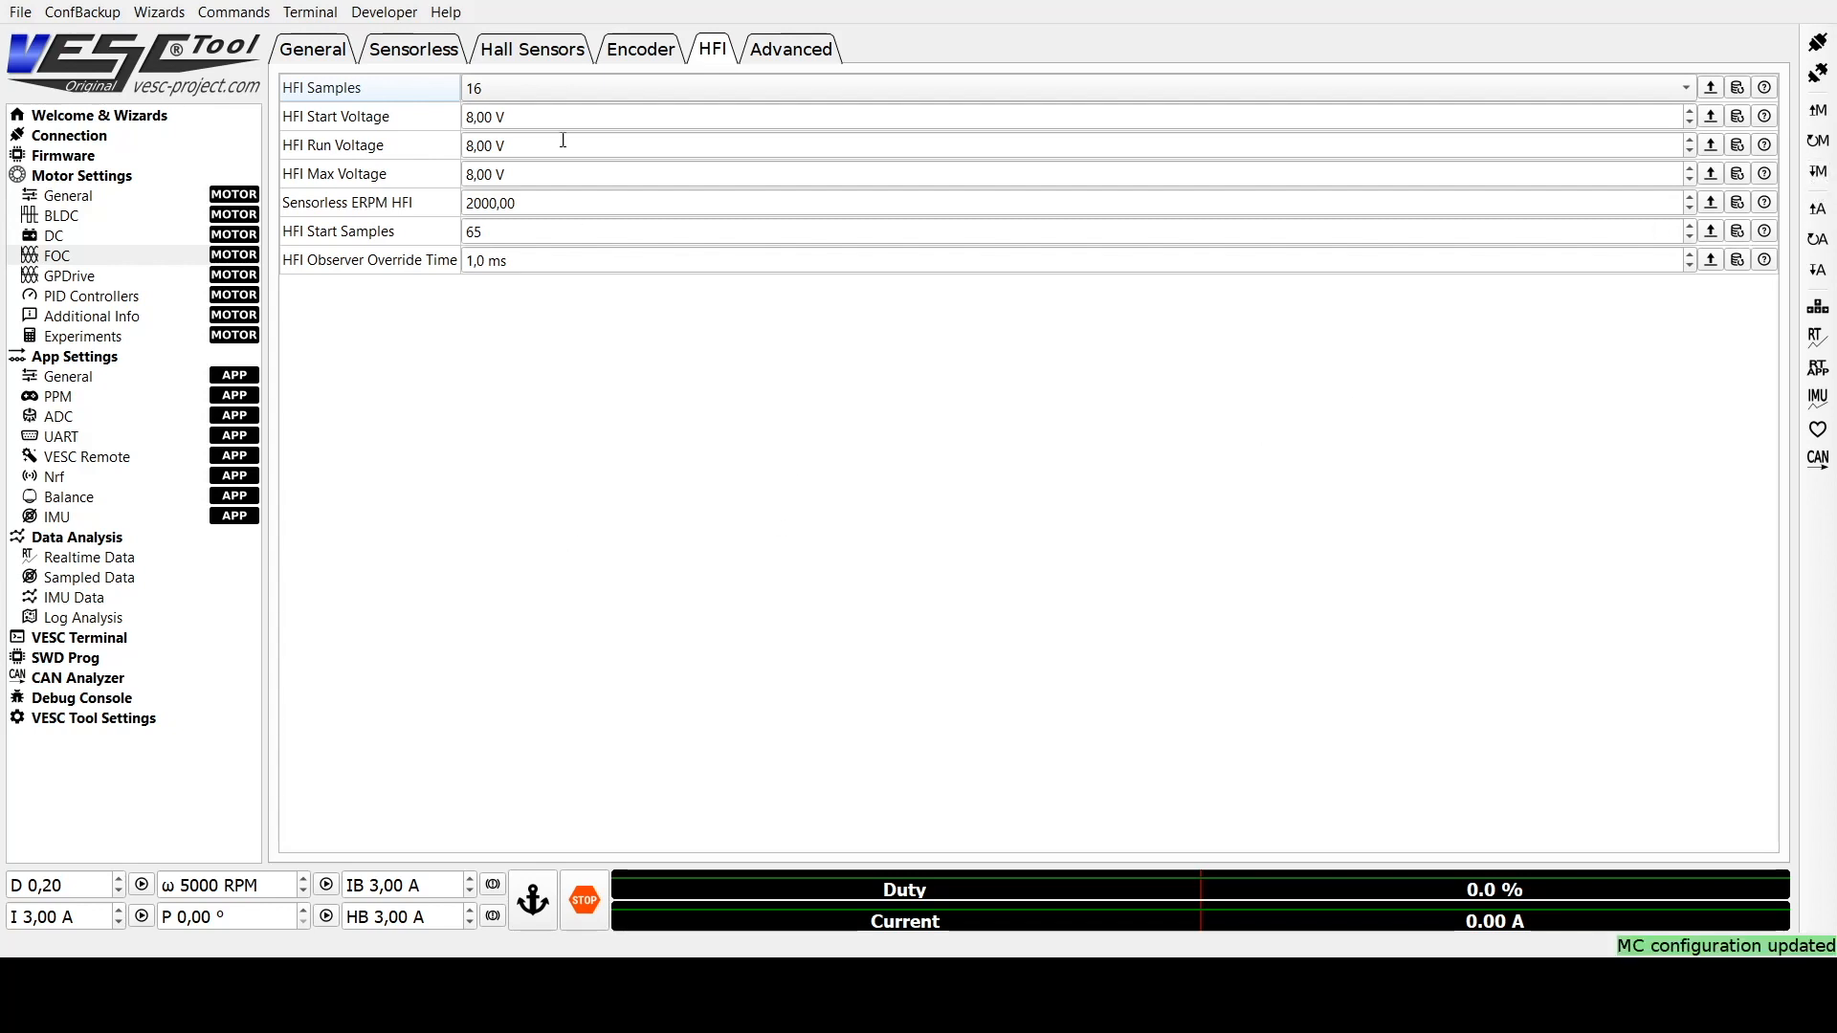
Step: On the realtime Experiment plot, hide graphs 3, 4 and 5 and show the Phase graphs as points without lines
left_click(76, 564)
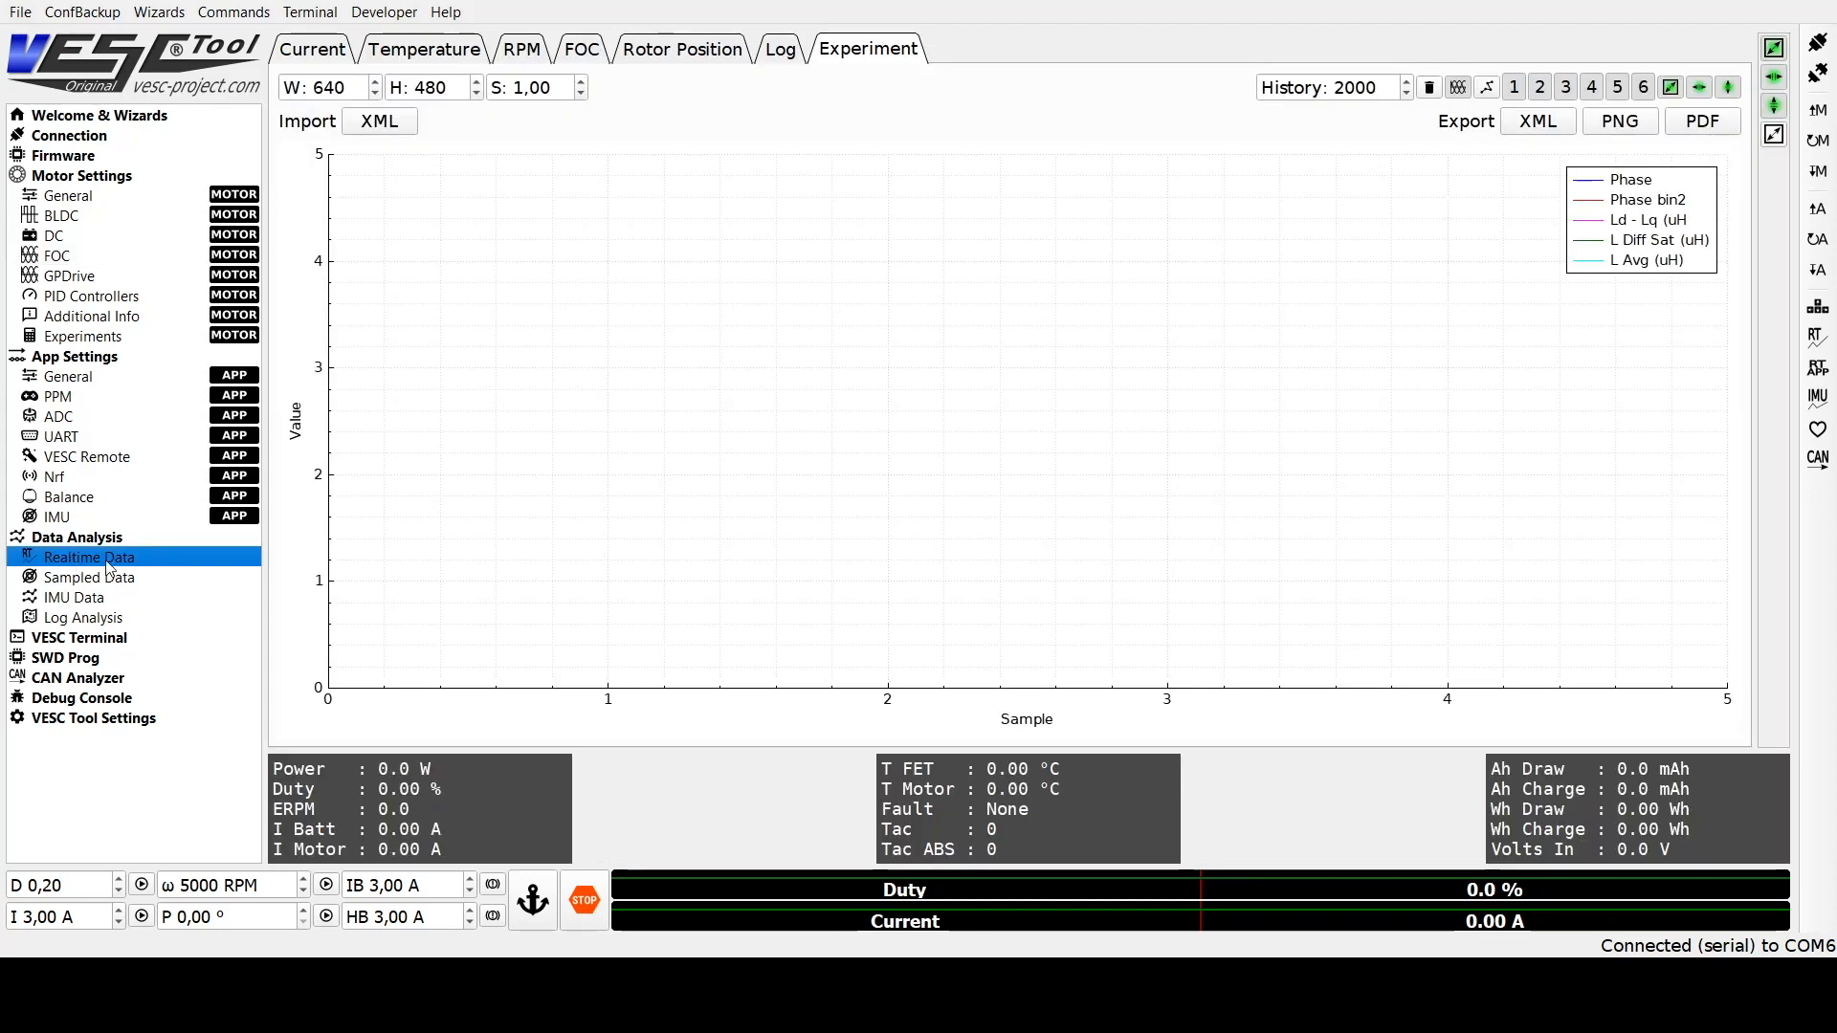
left_click(310, 60)
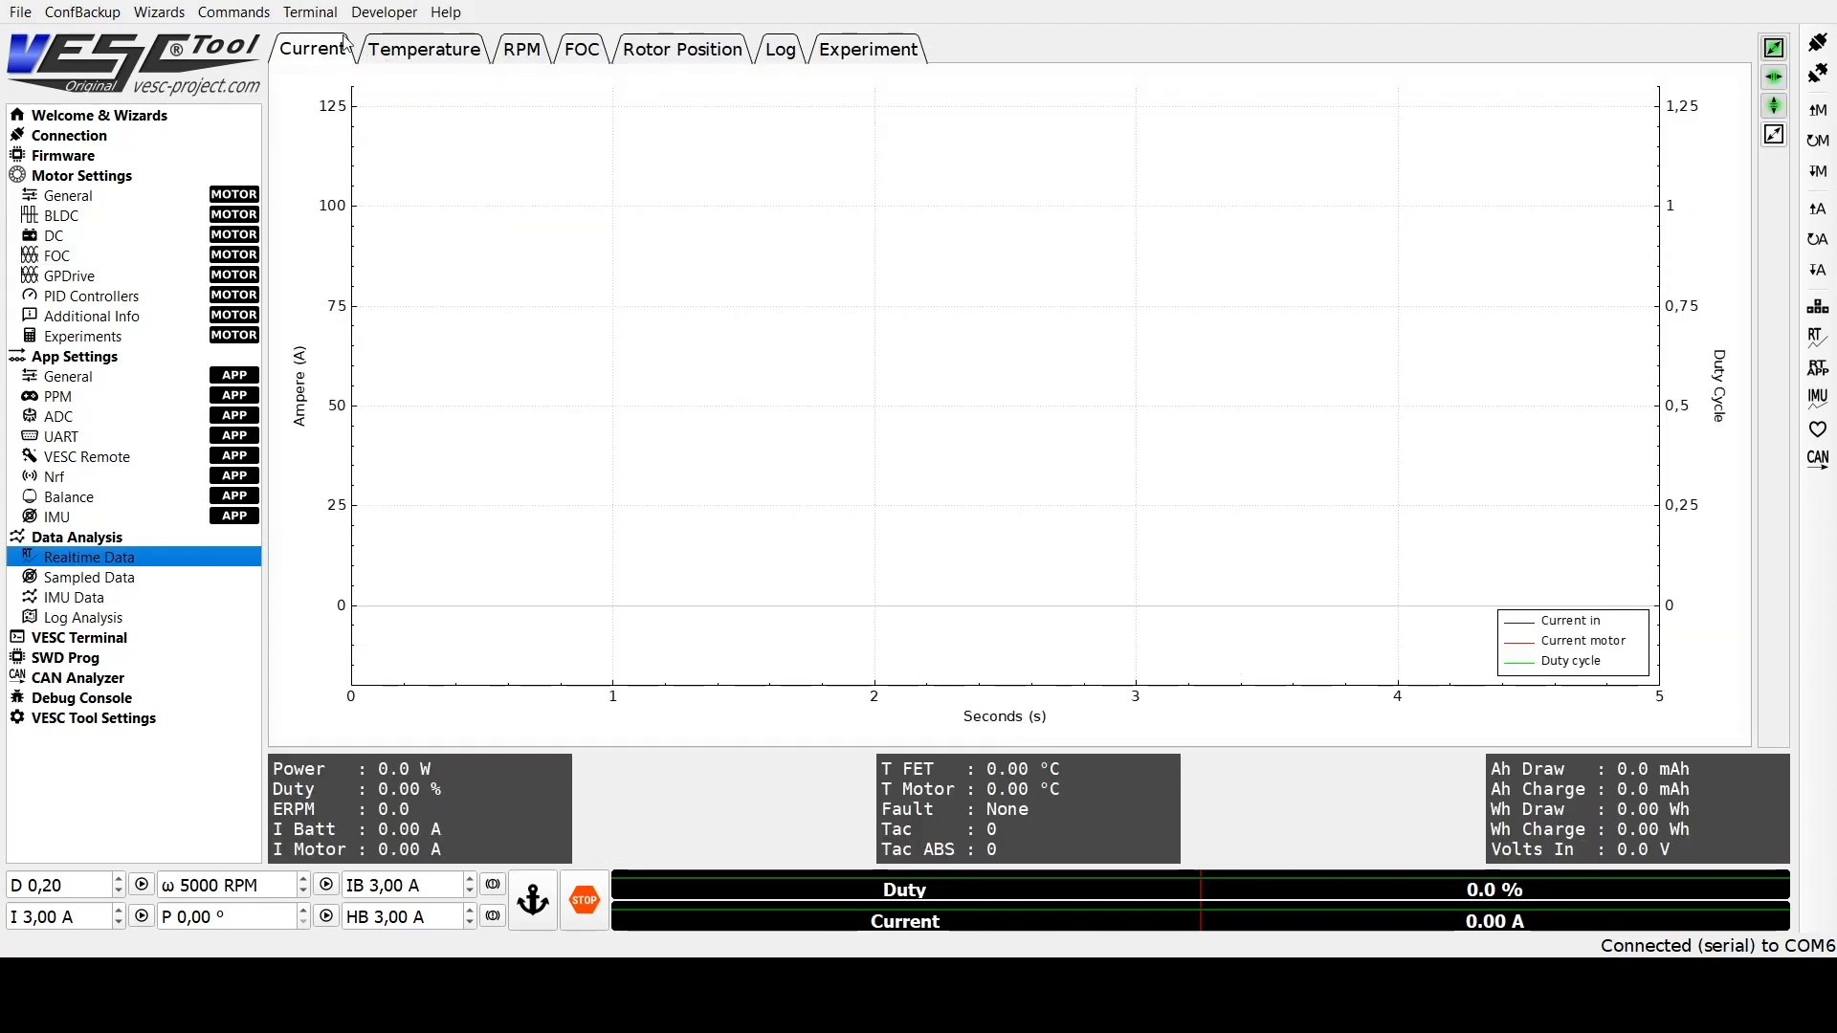
left_click(866, 58)
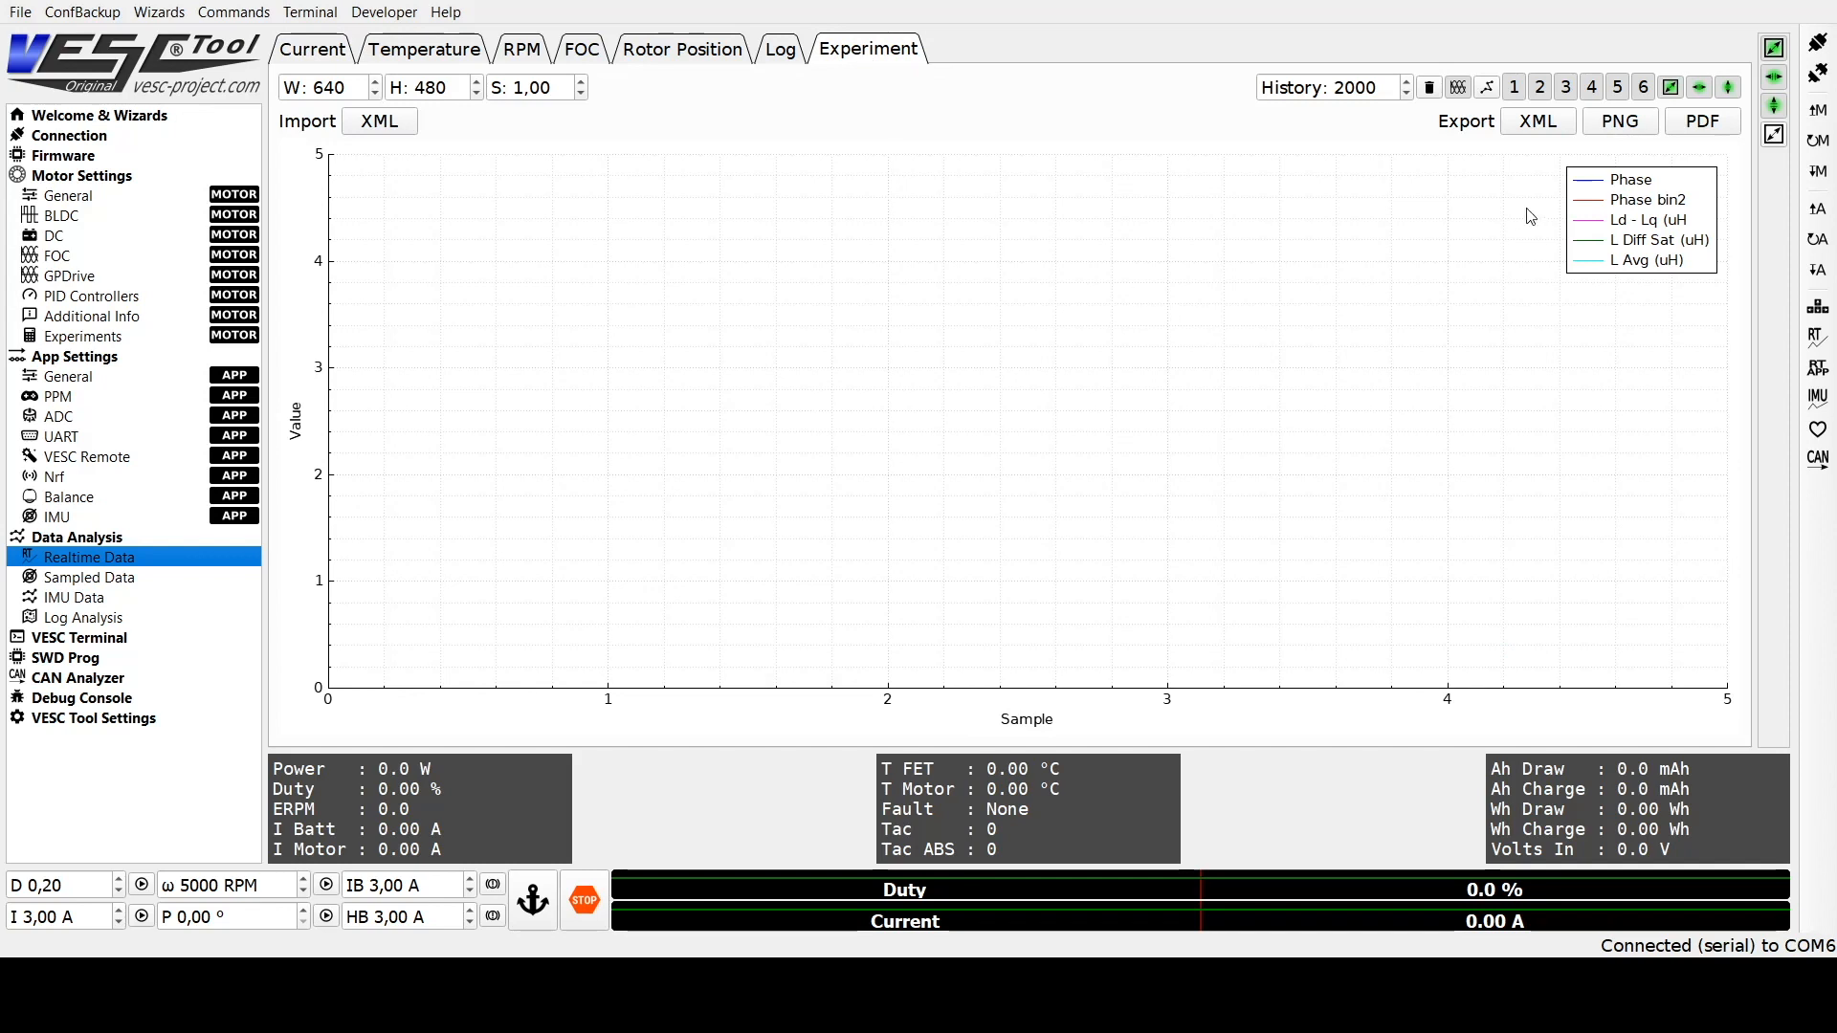
left_click(1565, 88)
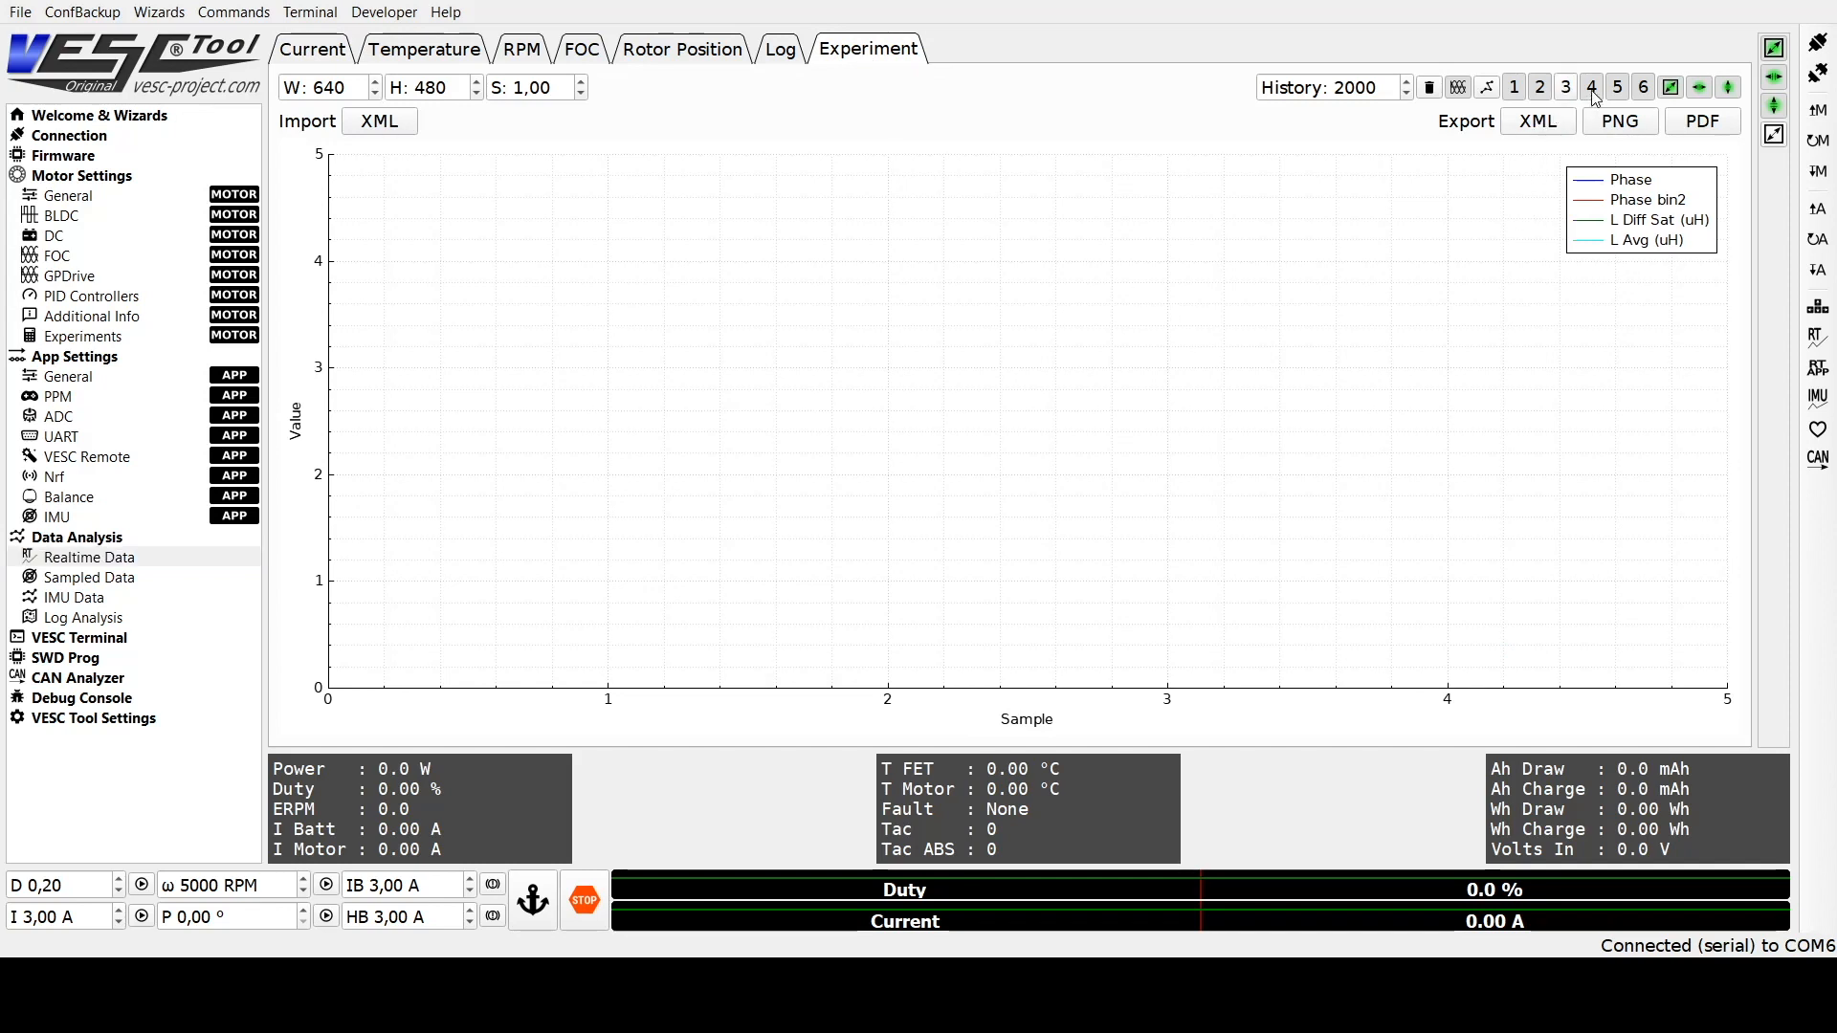
left_click(1591, 88)
left_click(1616, 88)
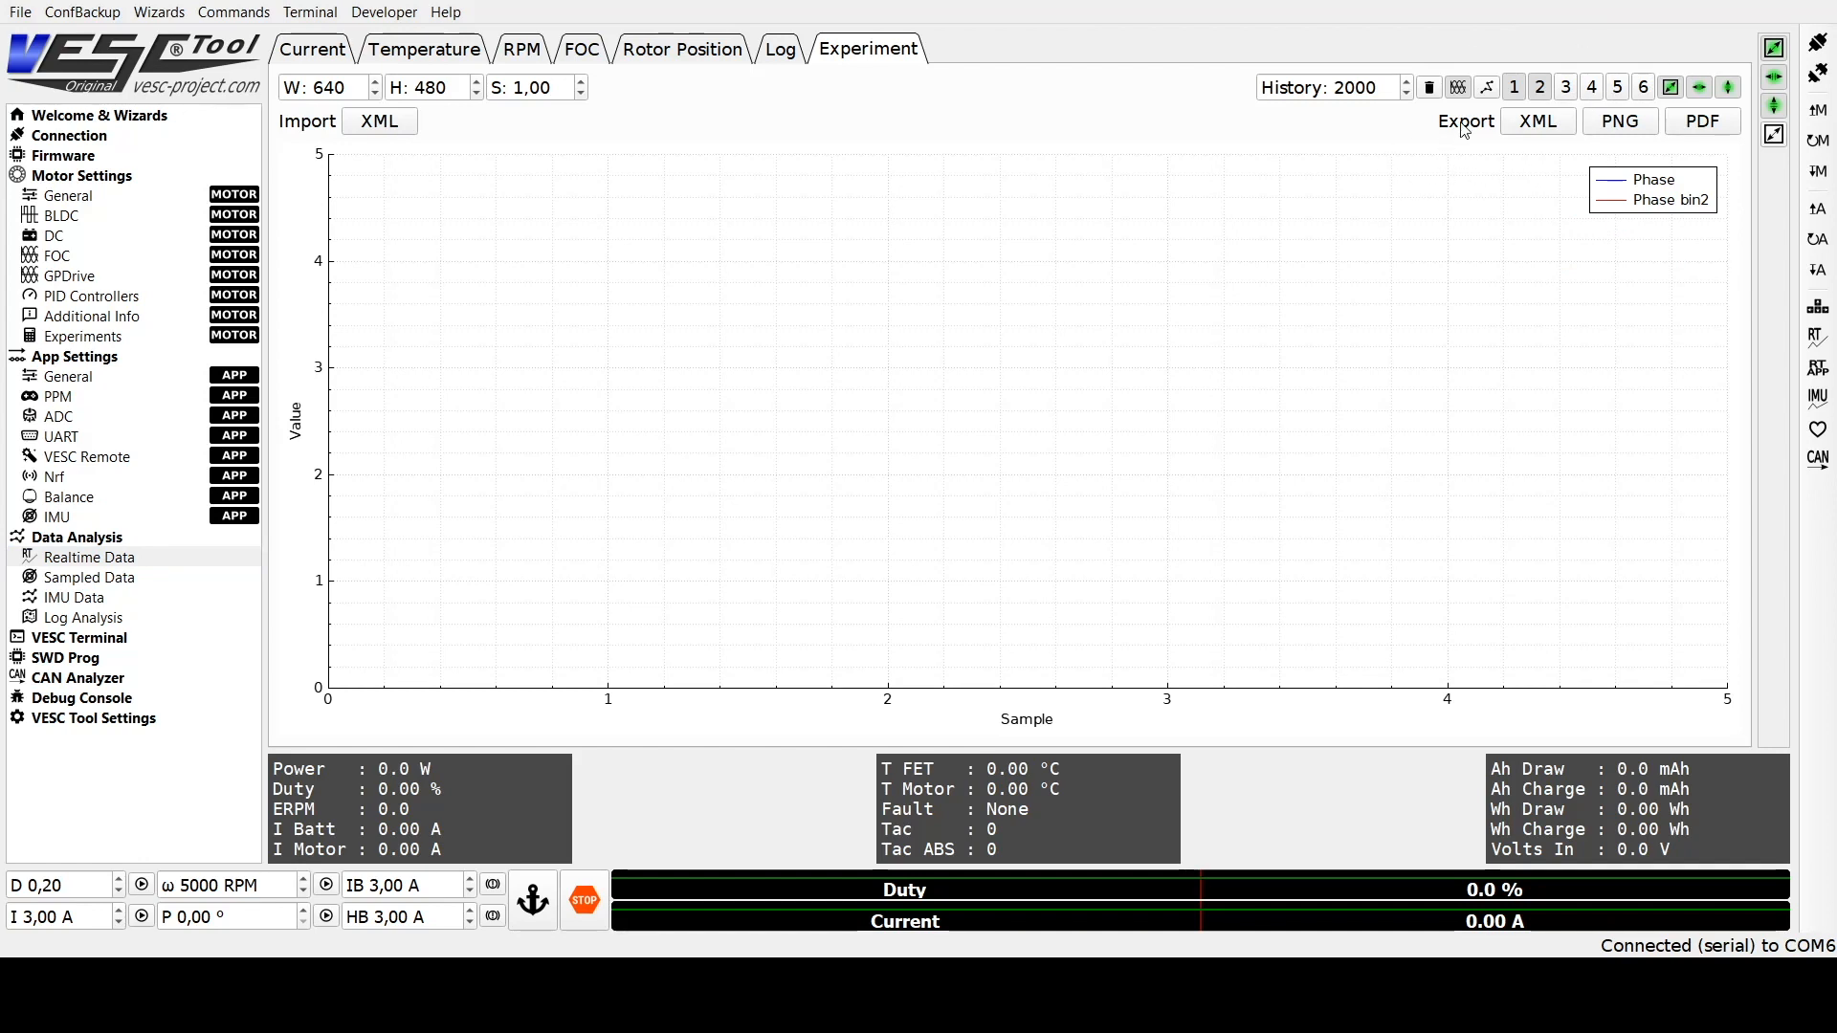
left_click(1457, 93)
left_click(1489, 89)
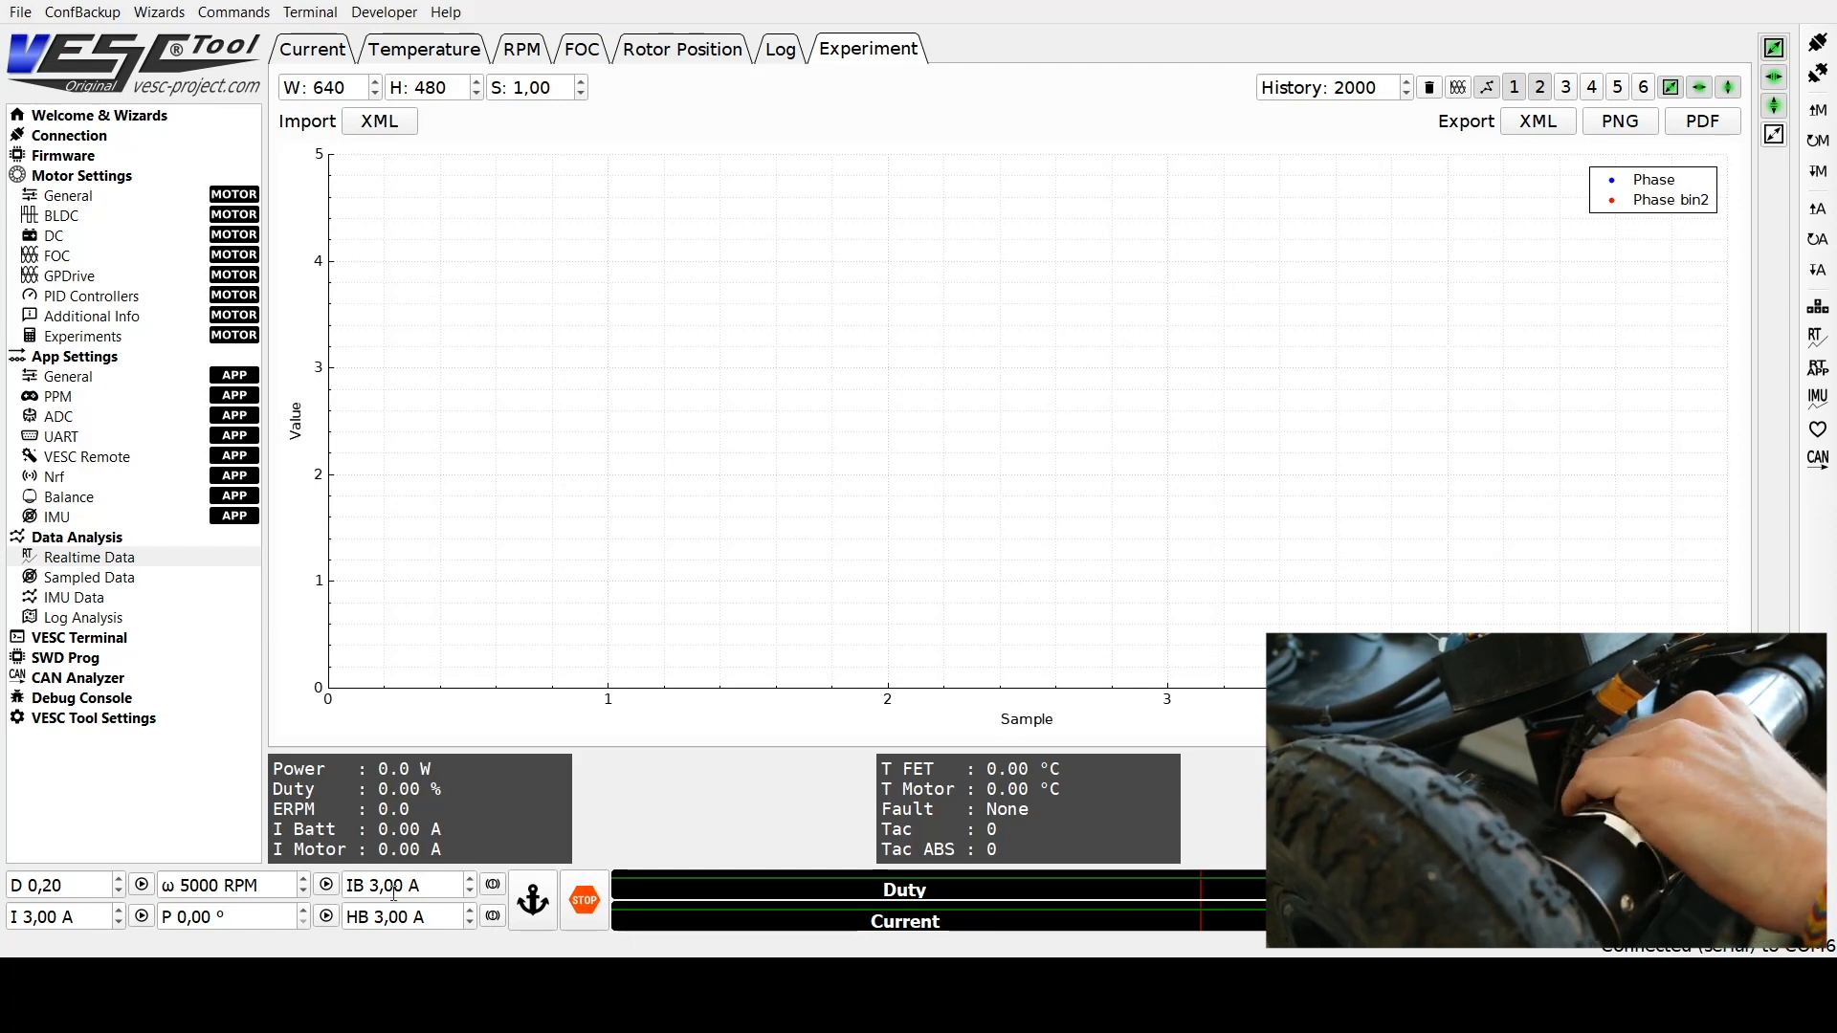
Step: Apply a 3 A brake current to record the Phase and Phase bin2 plots while turning the motor by hand, and stop the motor output
left_click(492, 887)
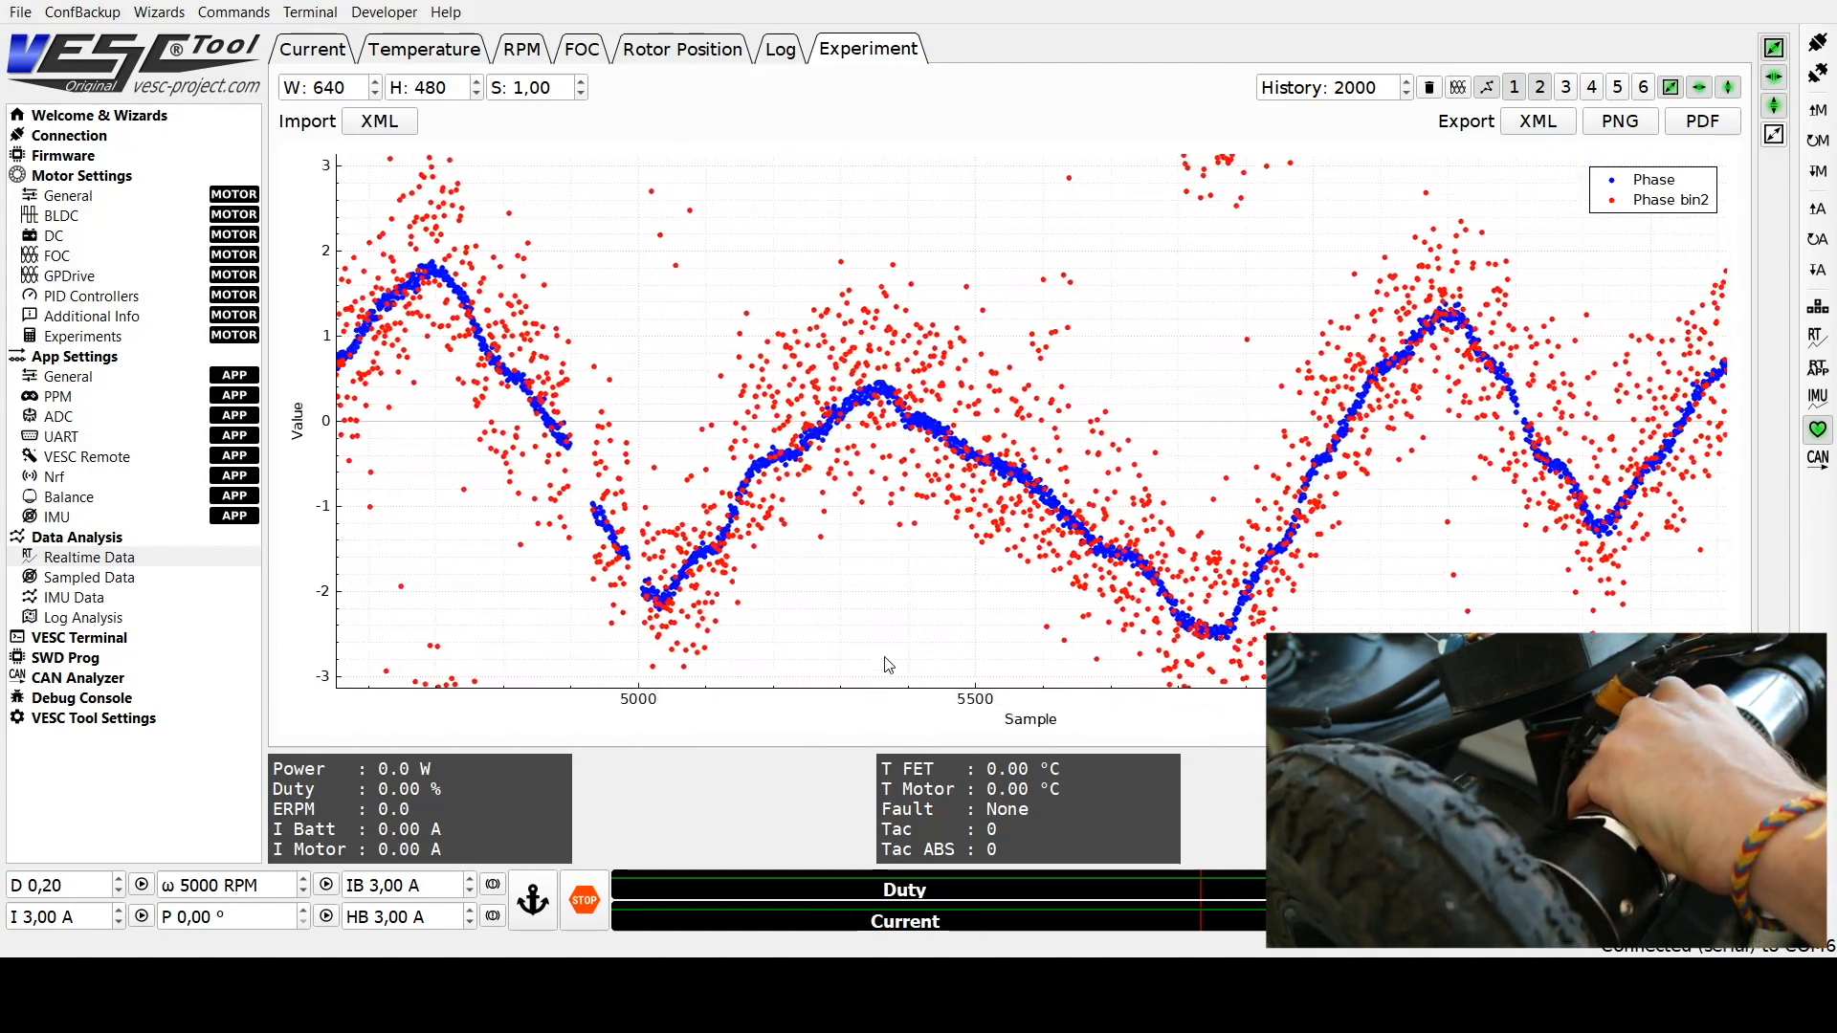
left_click(584, 900)
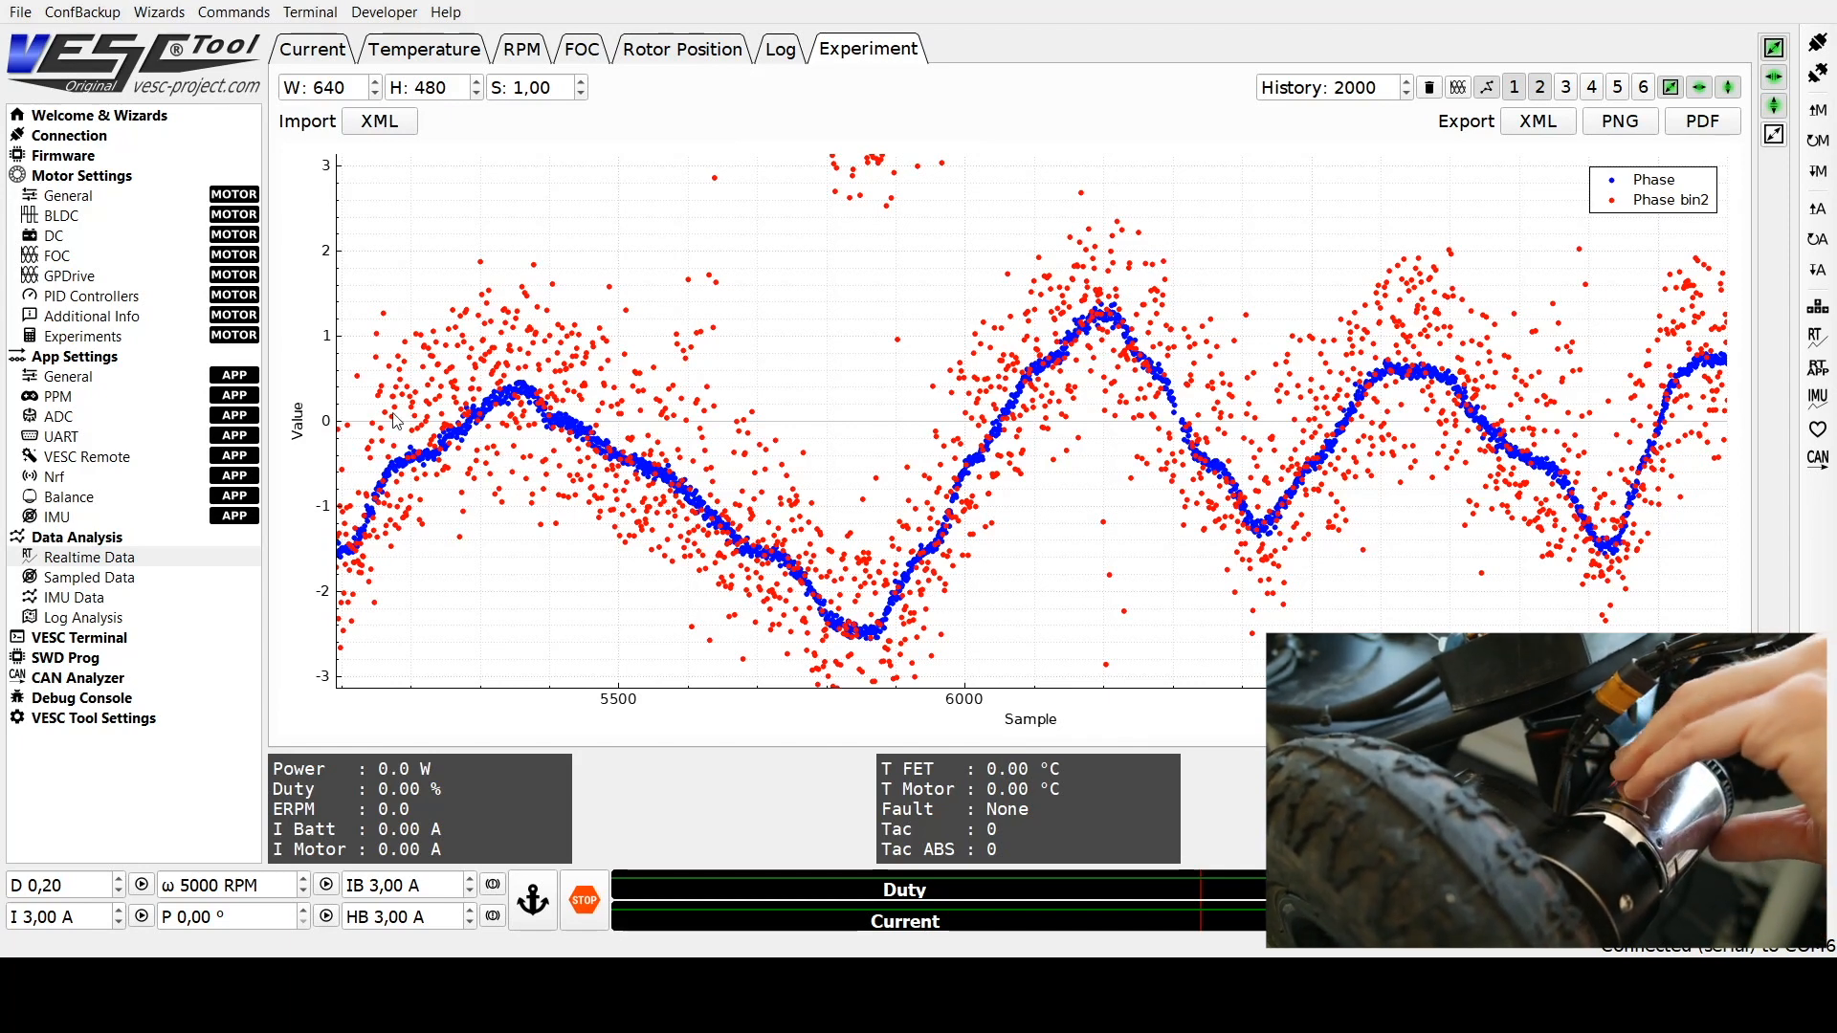
Step: Set the FOC HFI Start, Run and Max Voltage to 12 V each and write the motor configuration
left_click(107, 257)
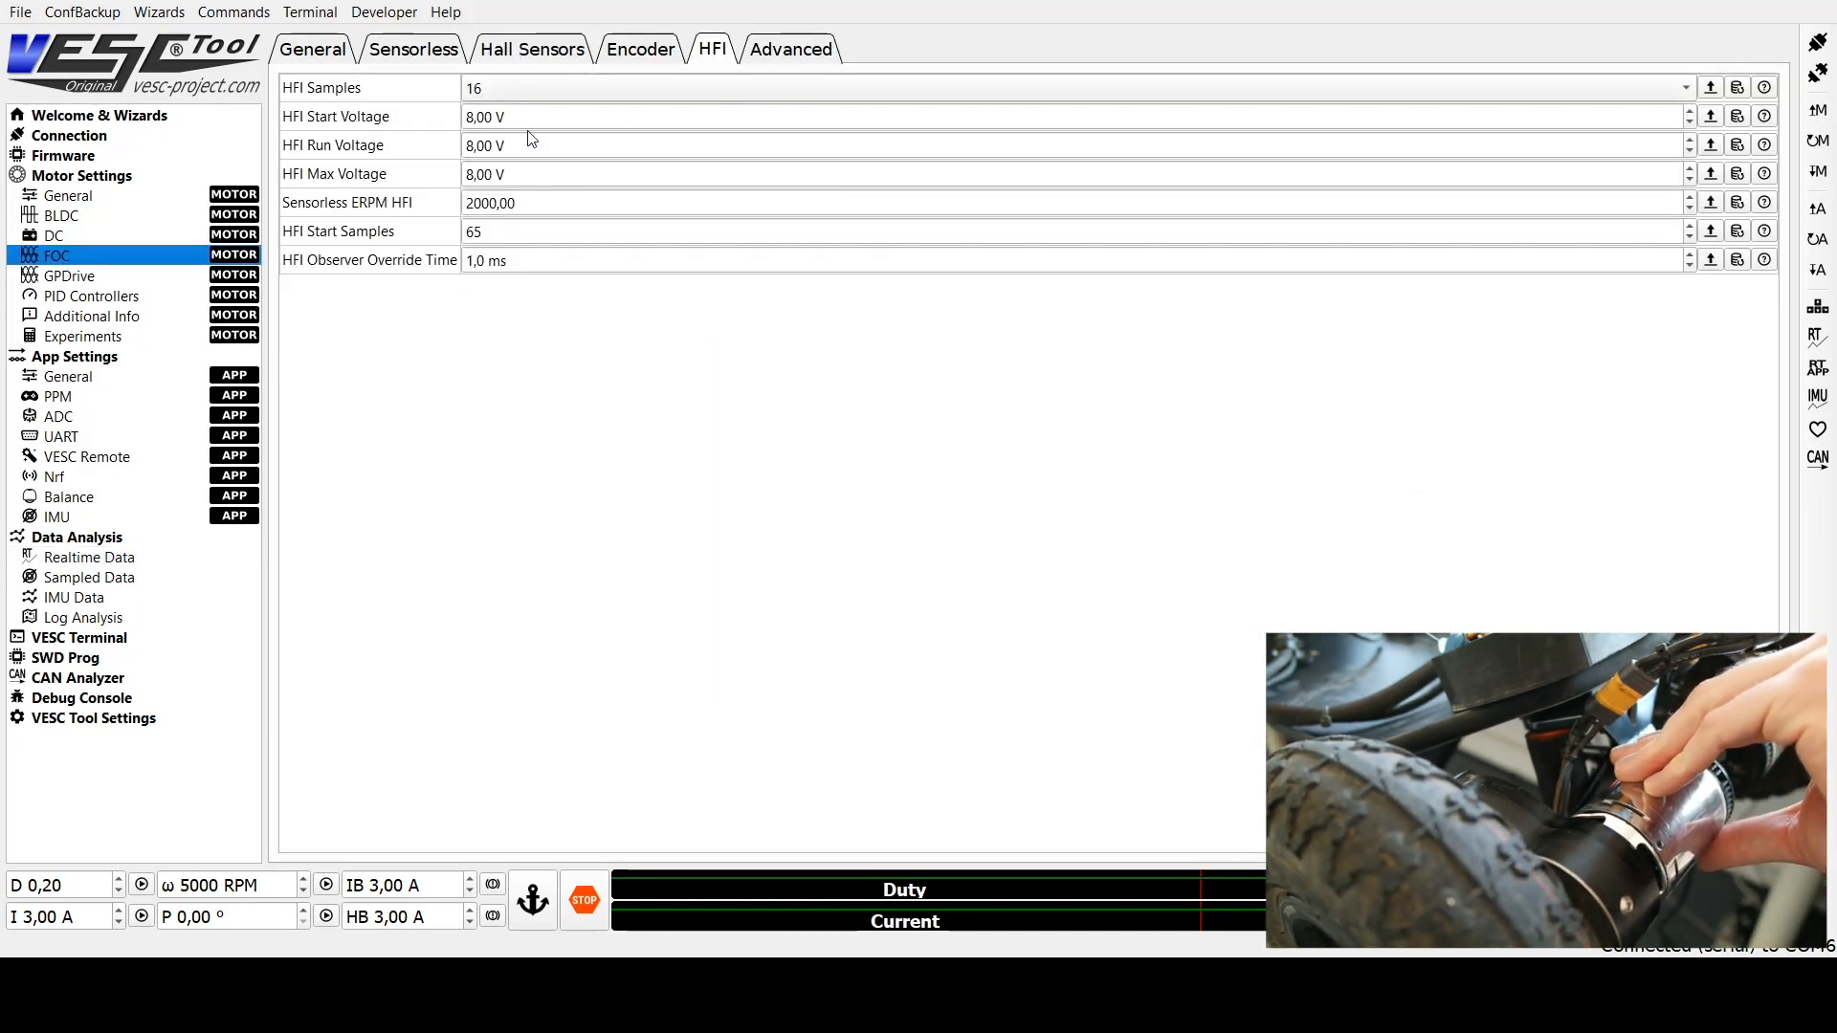
left_click(473, 117)
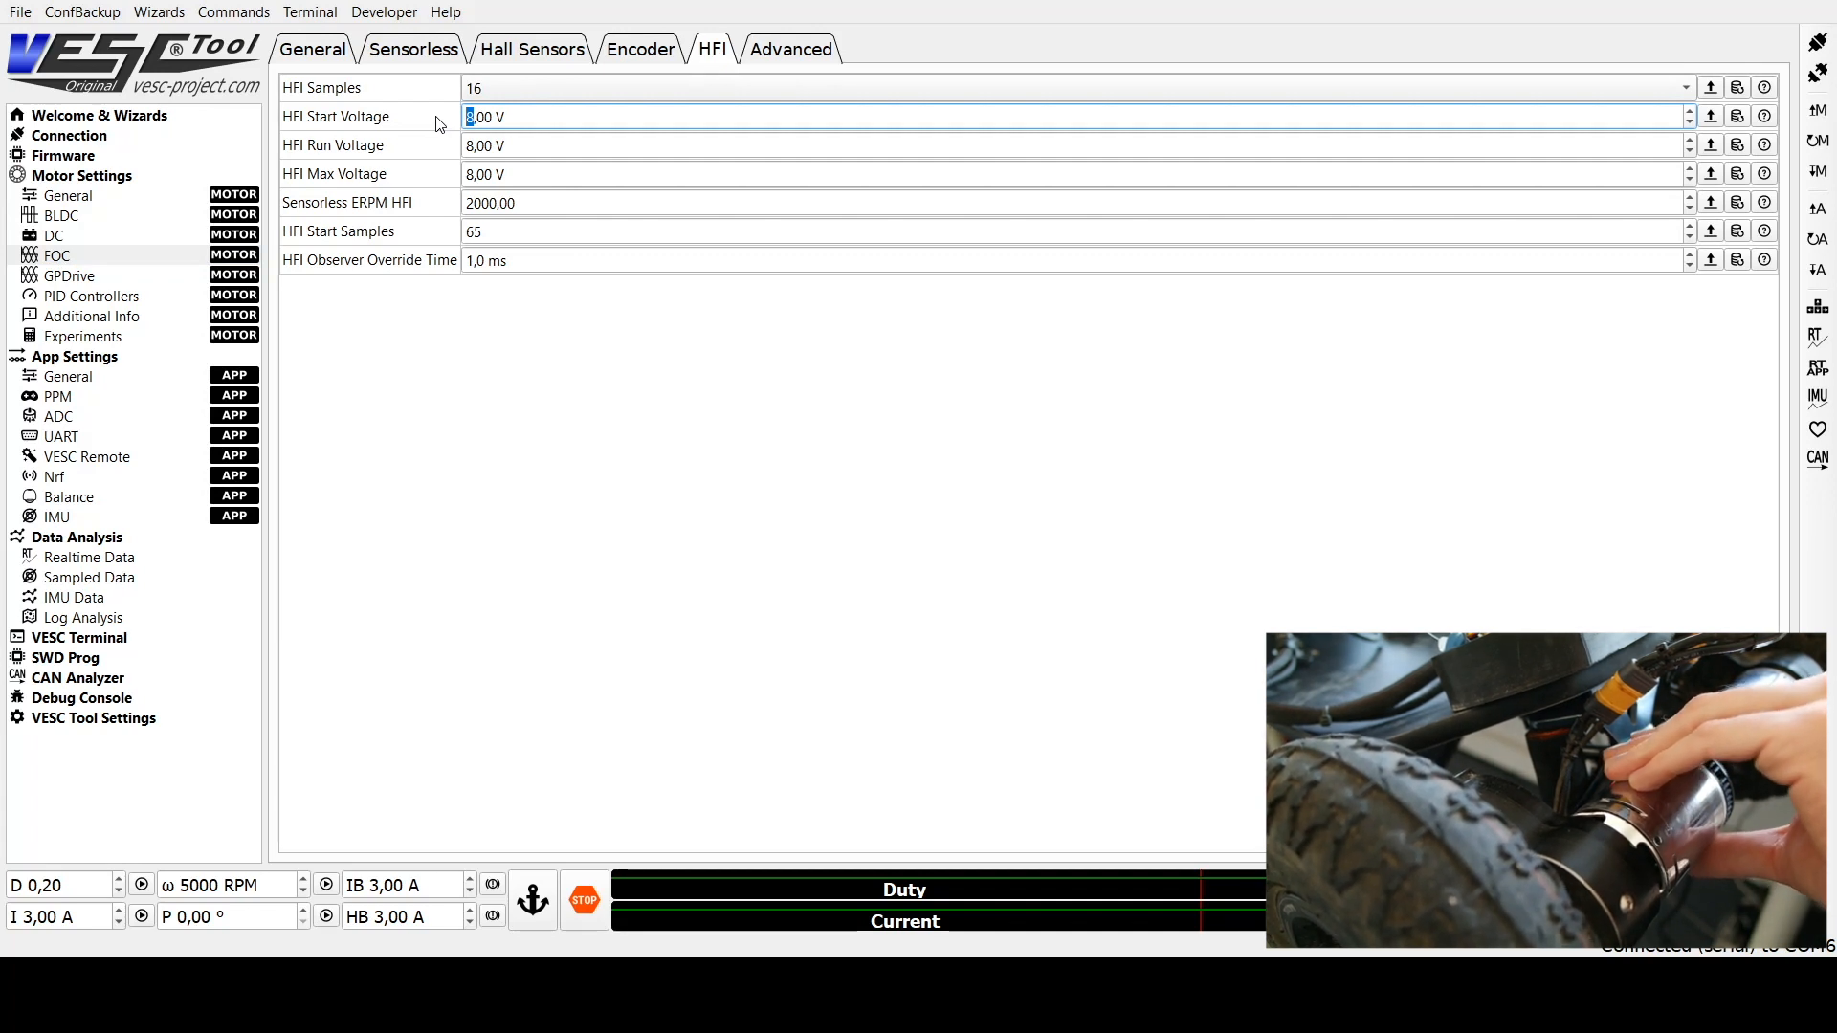
type("12")
left_click(472, 146)
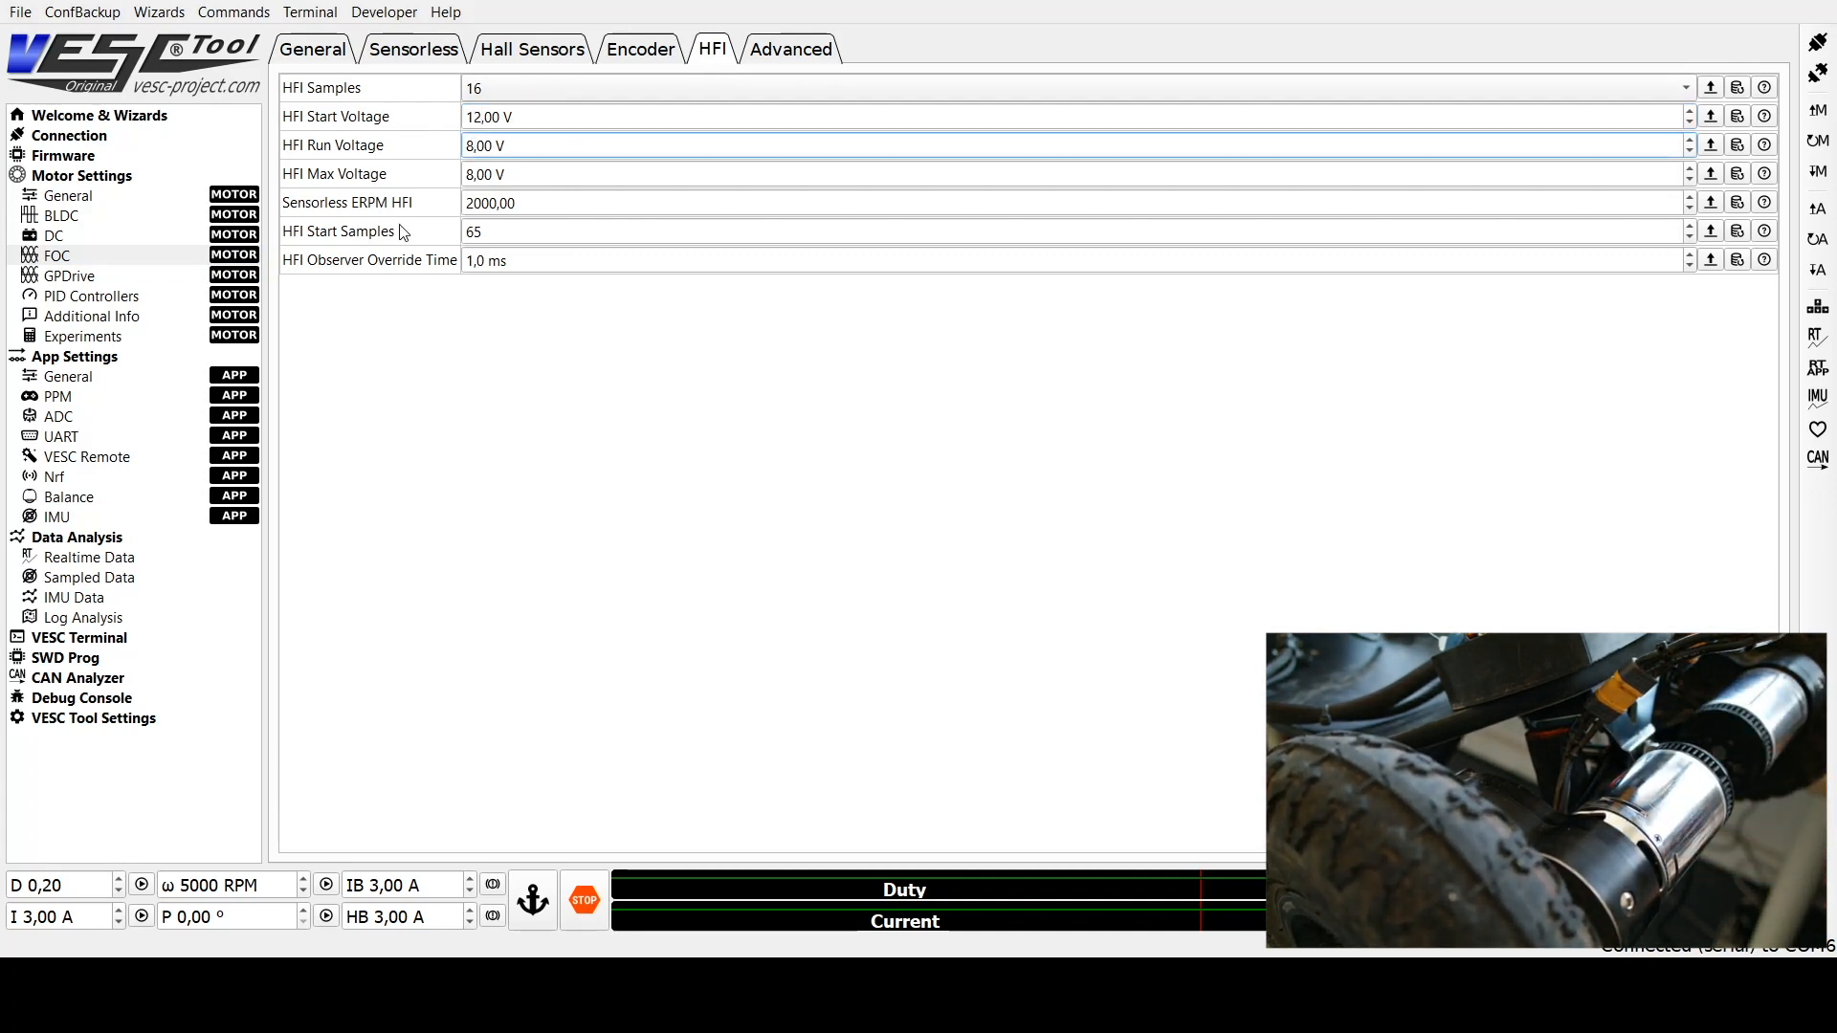
left_click(472, 174)
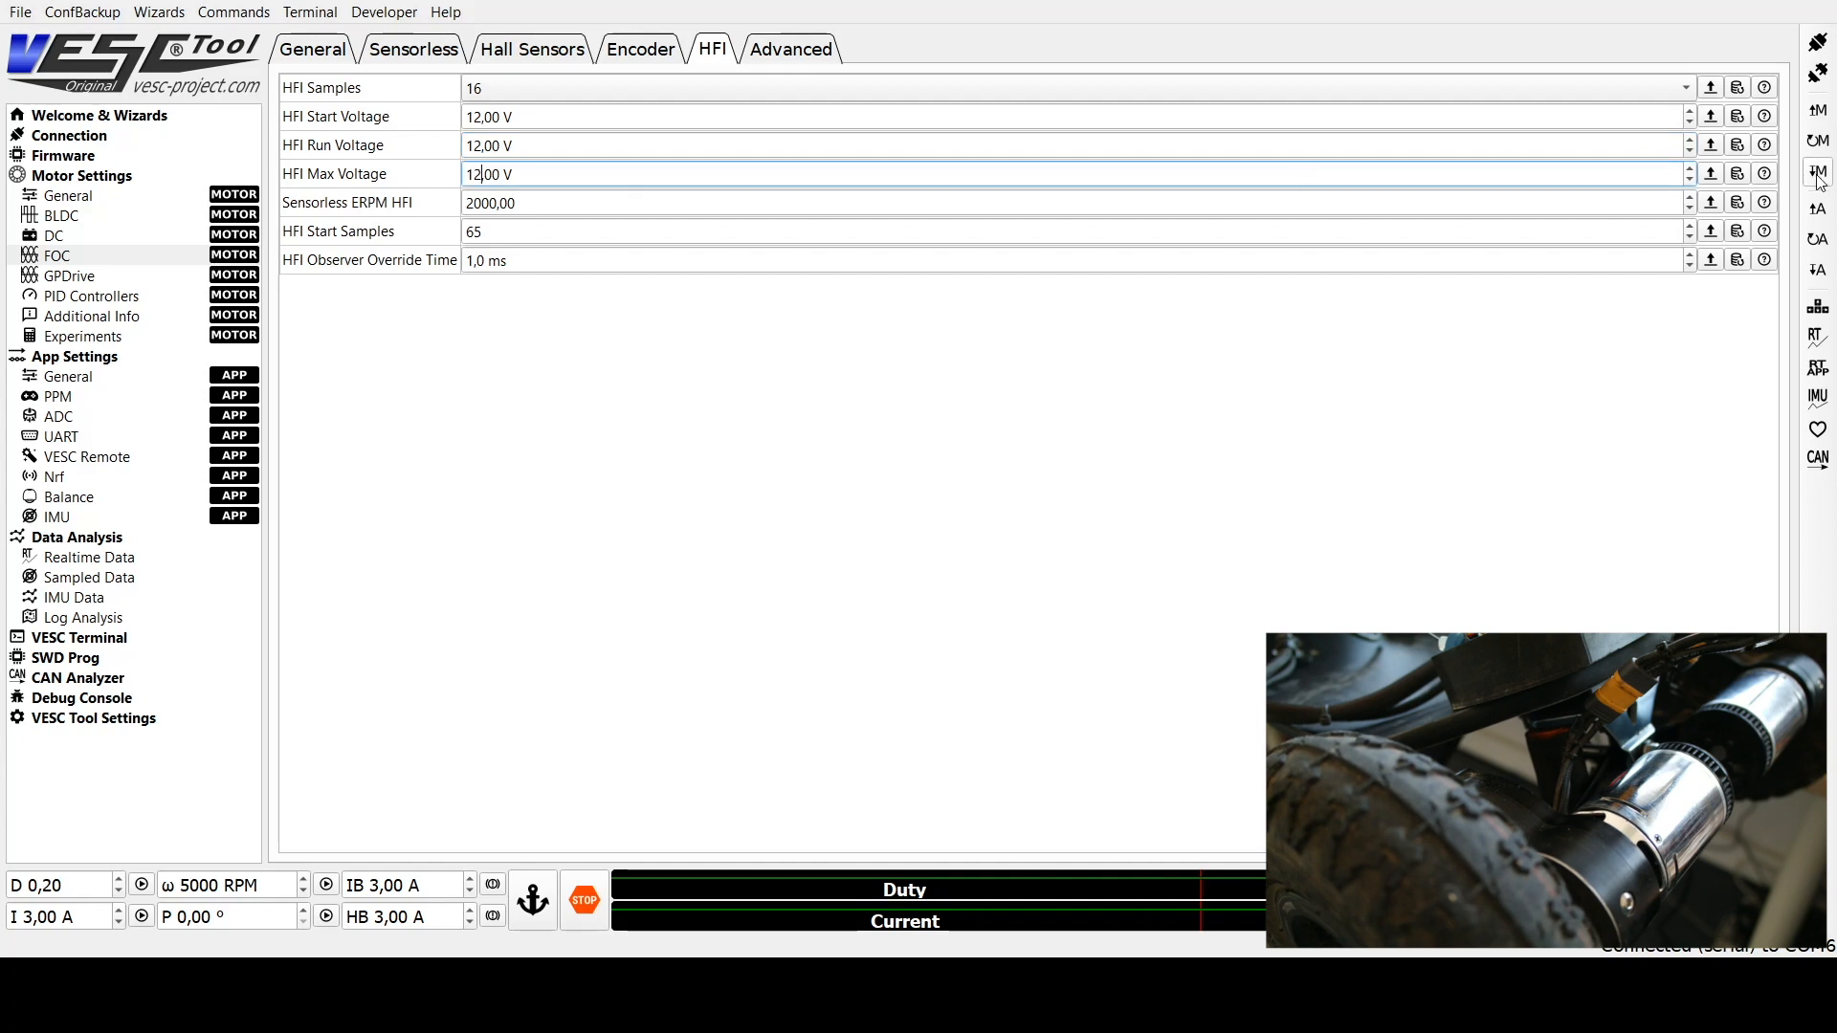
Step: Repeat the realtime phase plot recording with a 3 A brake current using the 12 V HFI voltages
left_click(100, 560)
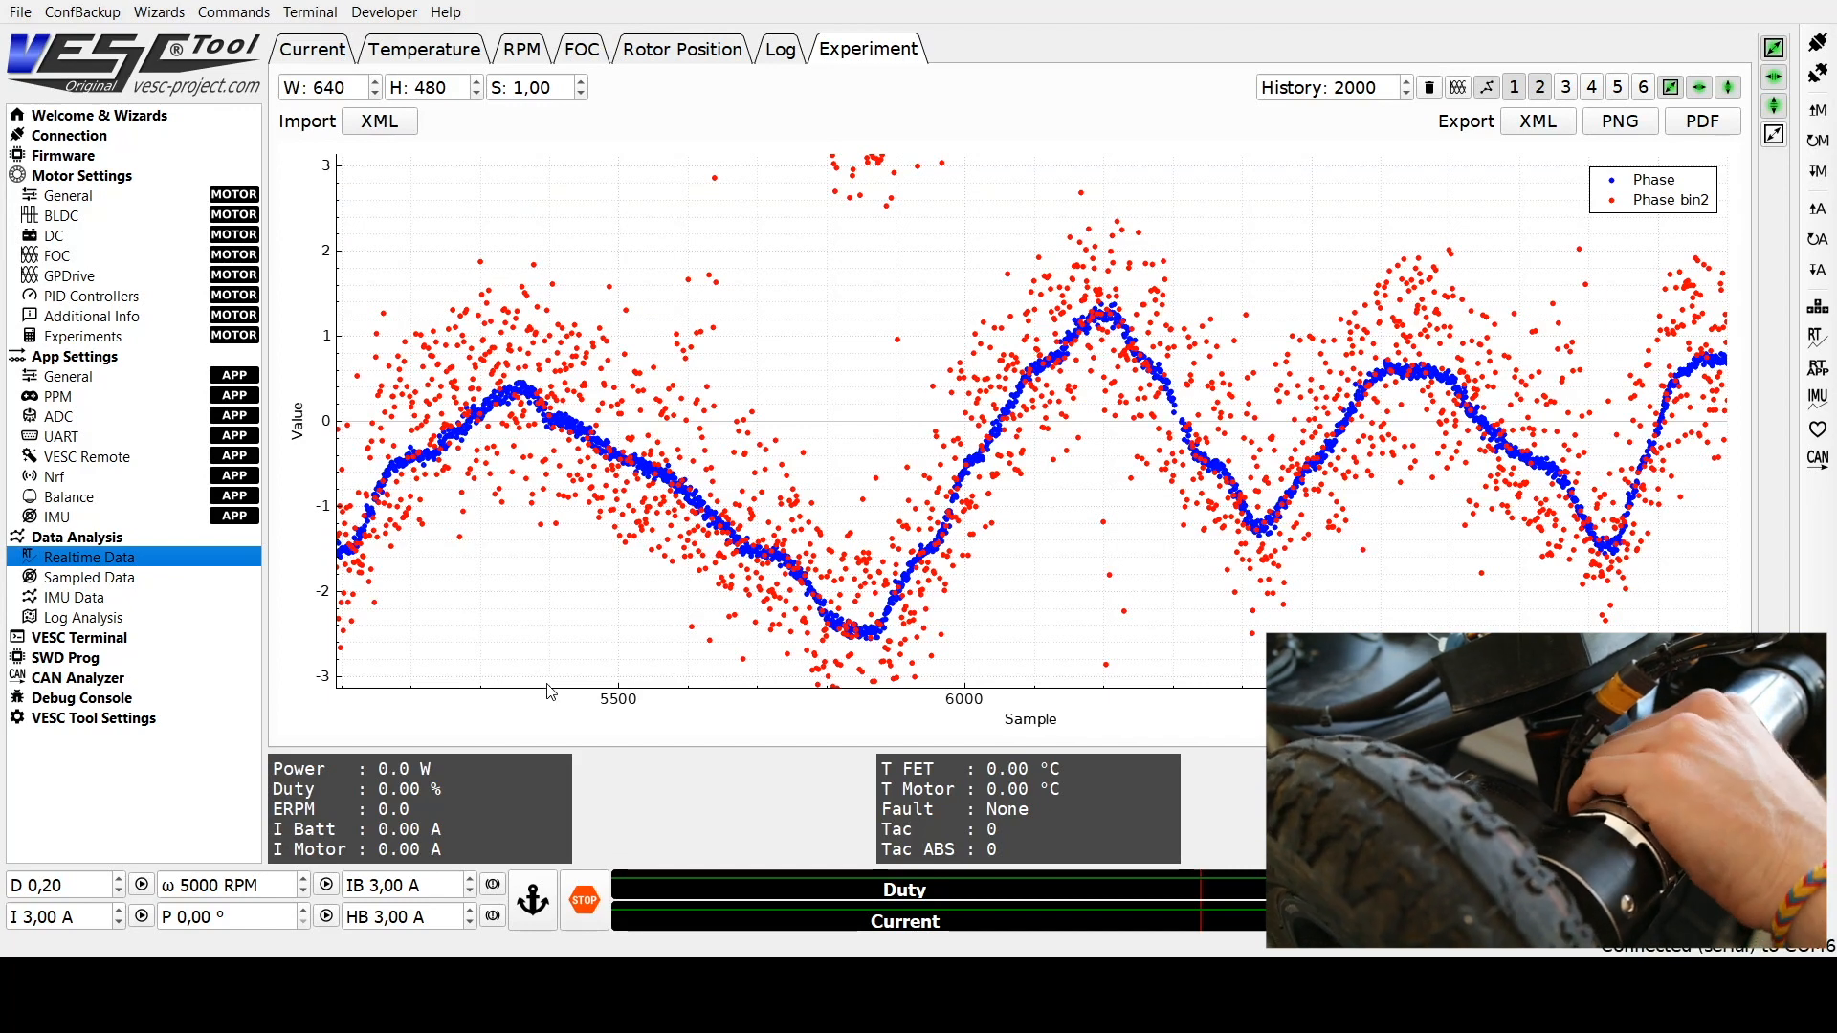
left_click(493, 886)
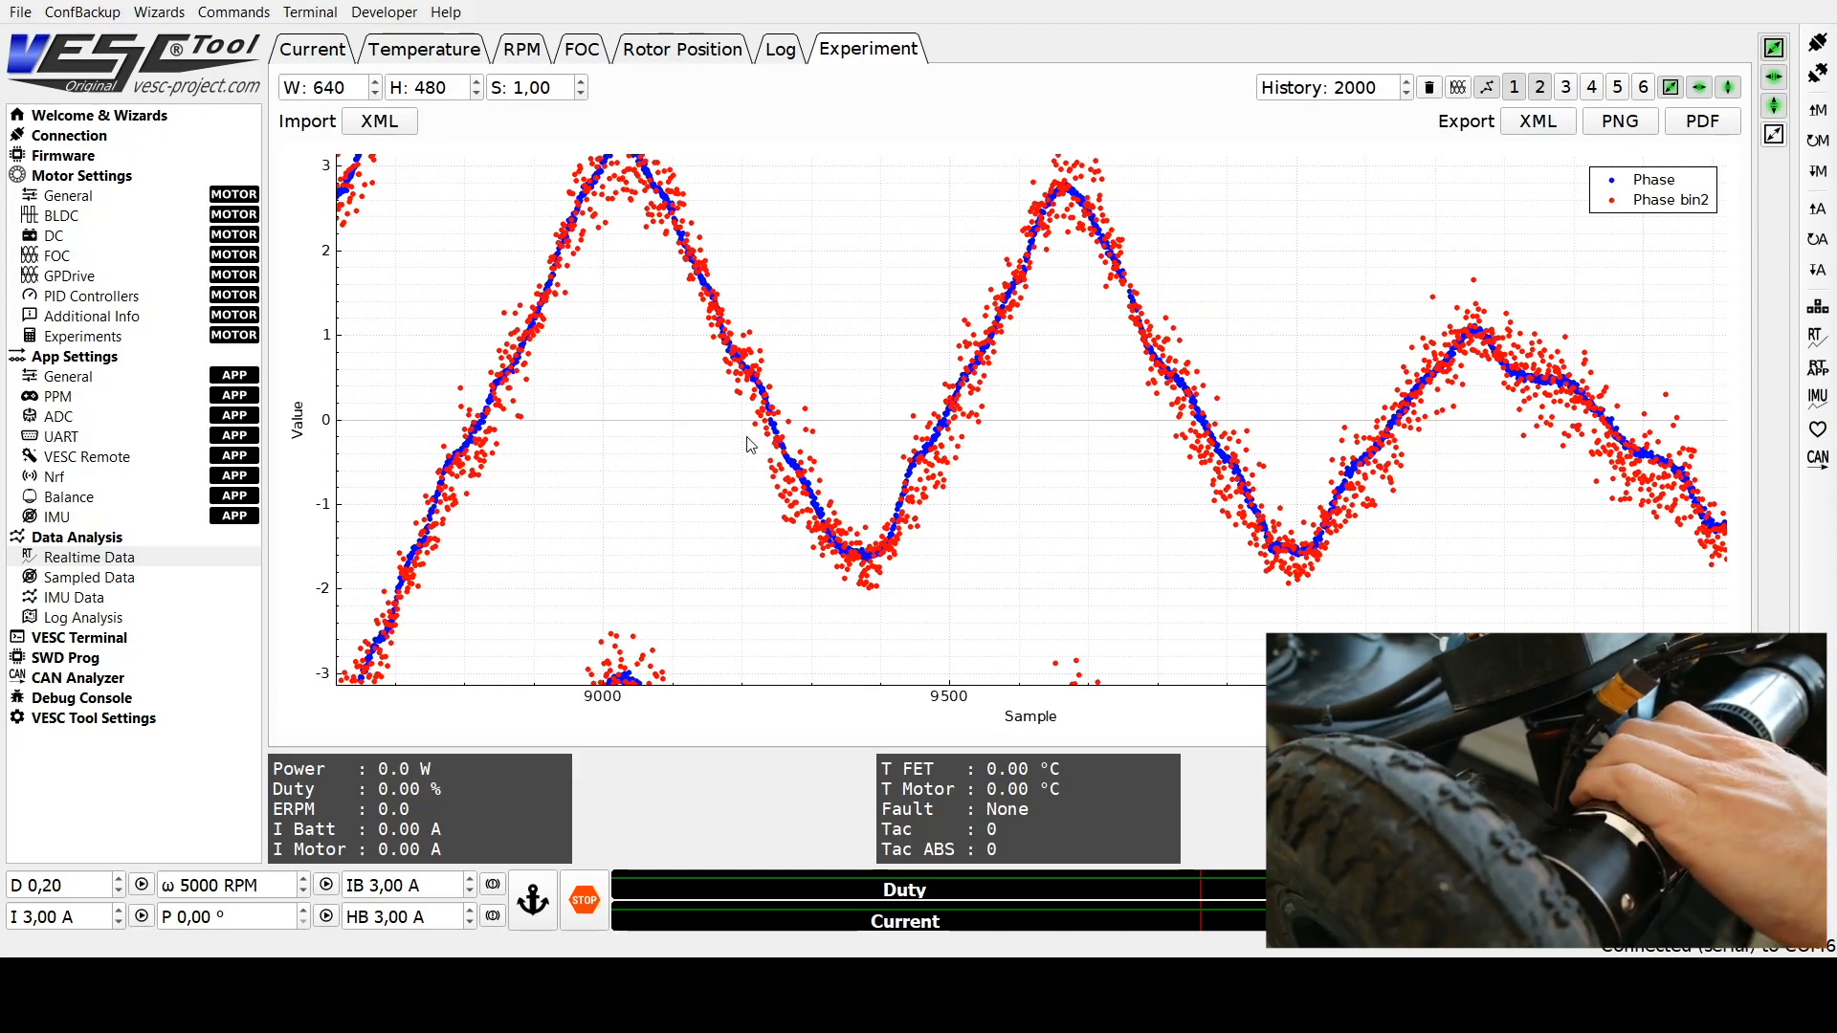
Step: Write FOC HFI Start, Run and Max Voltages of 16 V to the motor configuration and record the realtime phase plots with a 3 A brake current
left_click(108, 258)
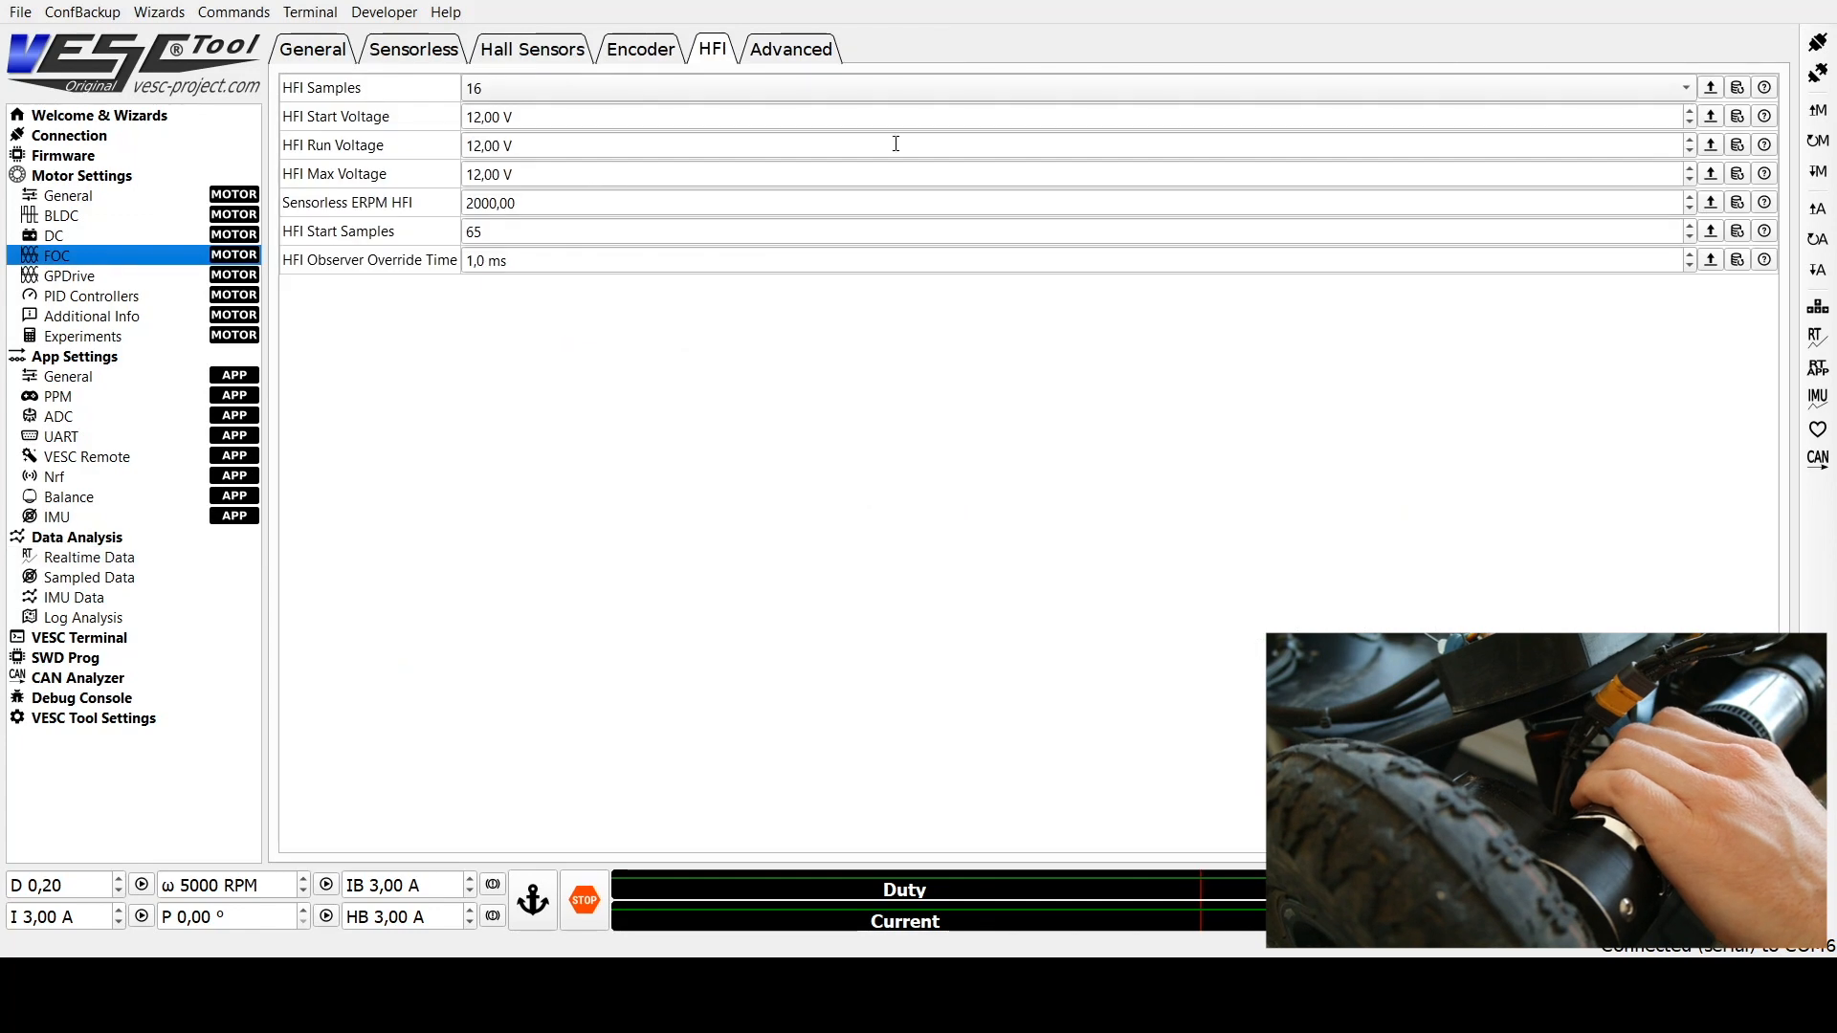
left_click_drag(471, 116, 462, 116)
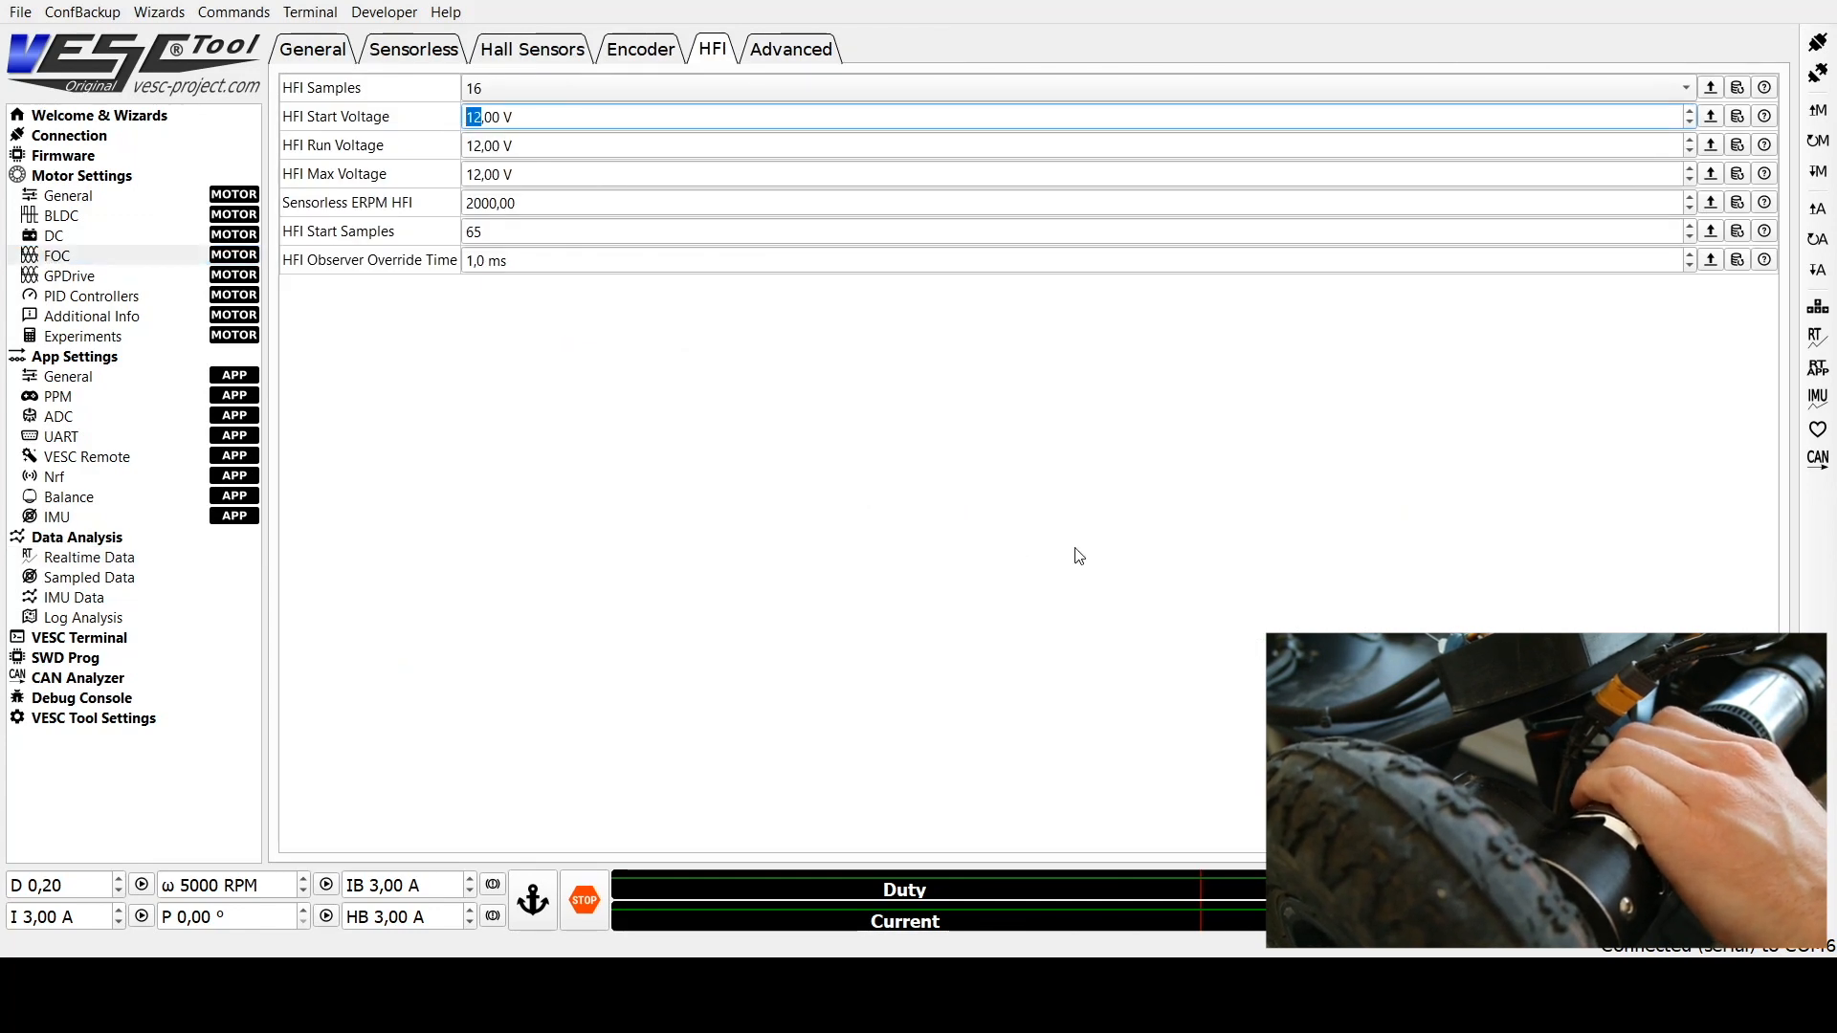
type("16")
left_click(488, 146)
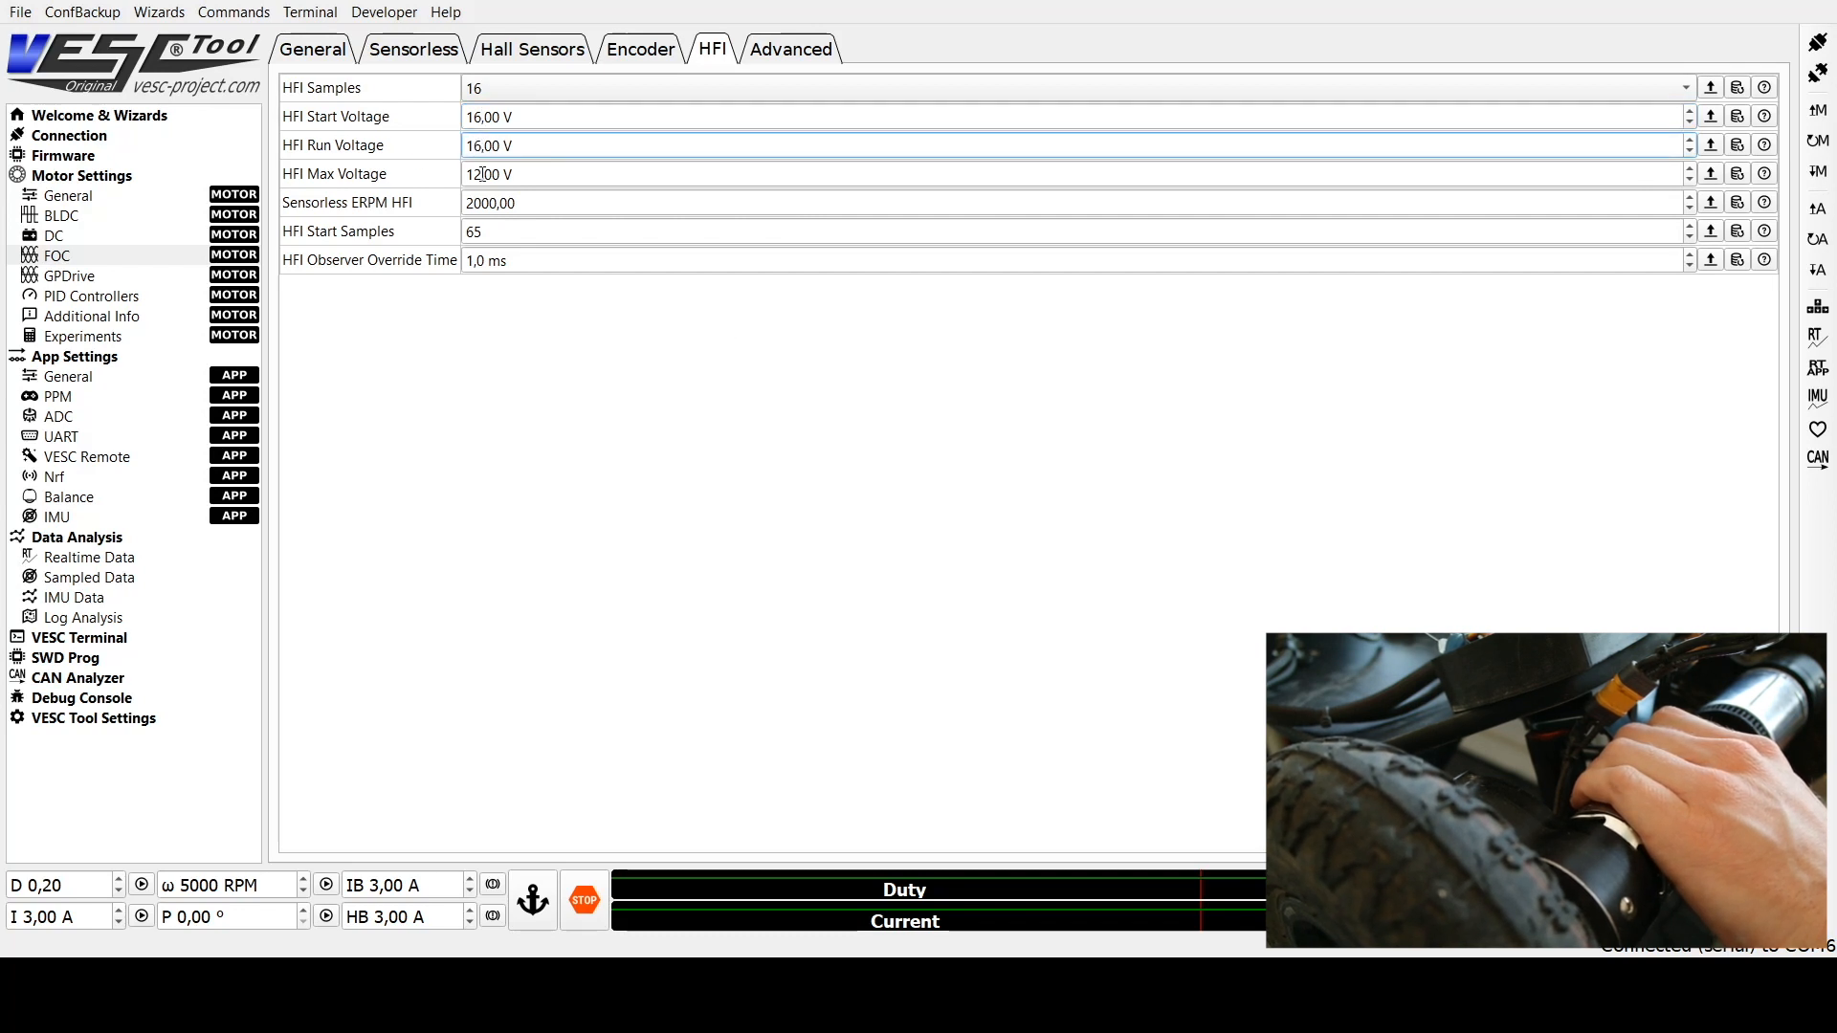
left_click(470, 174)
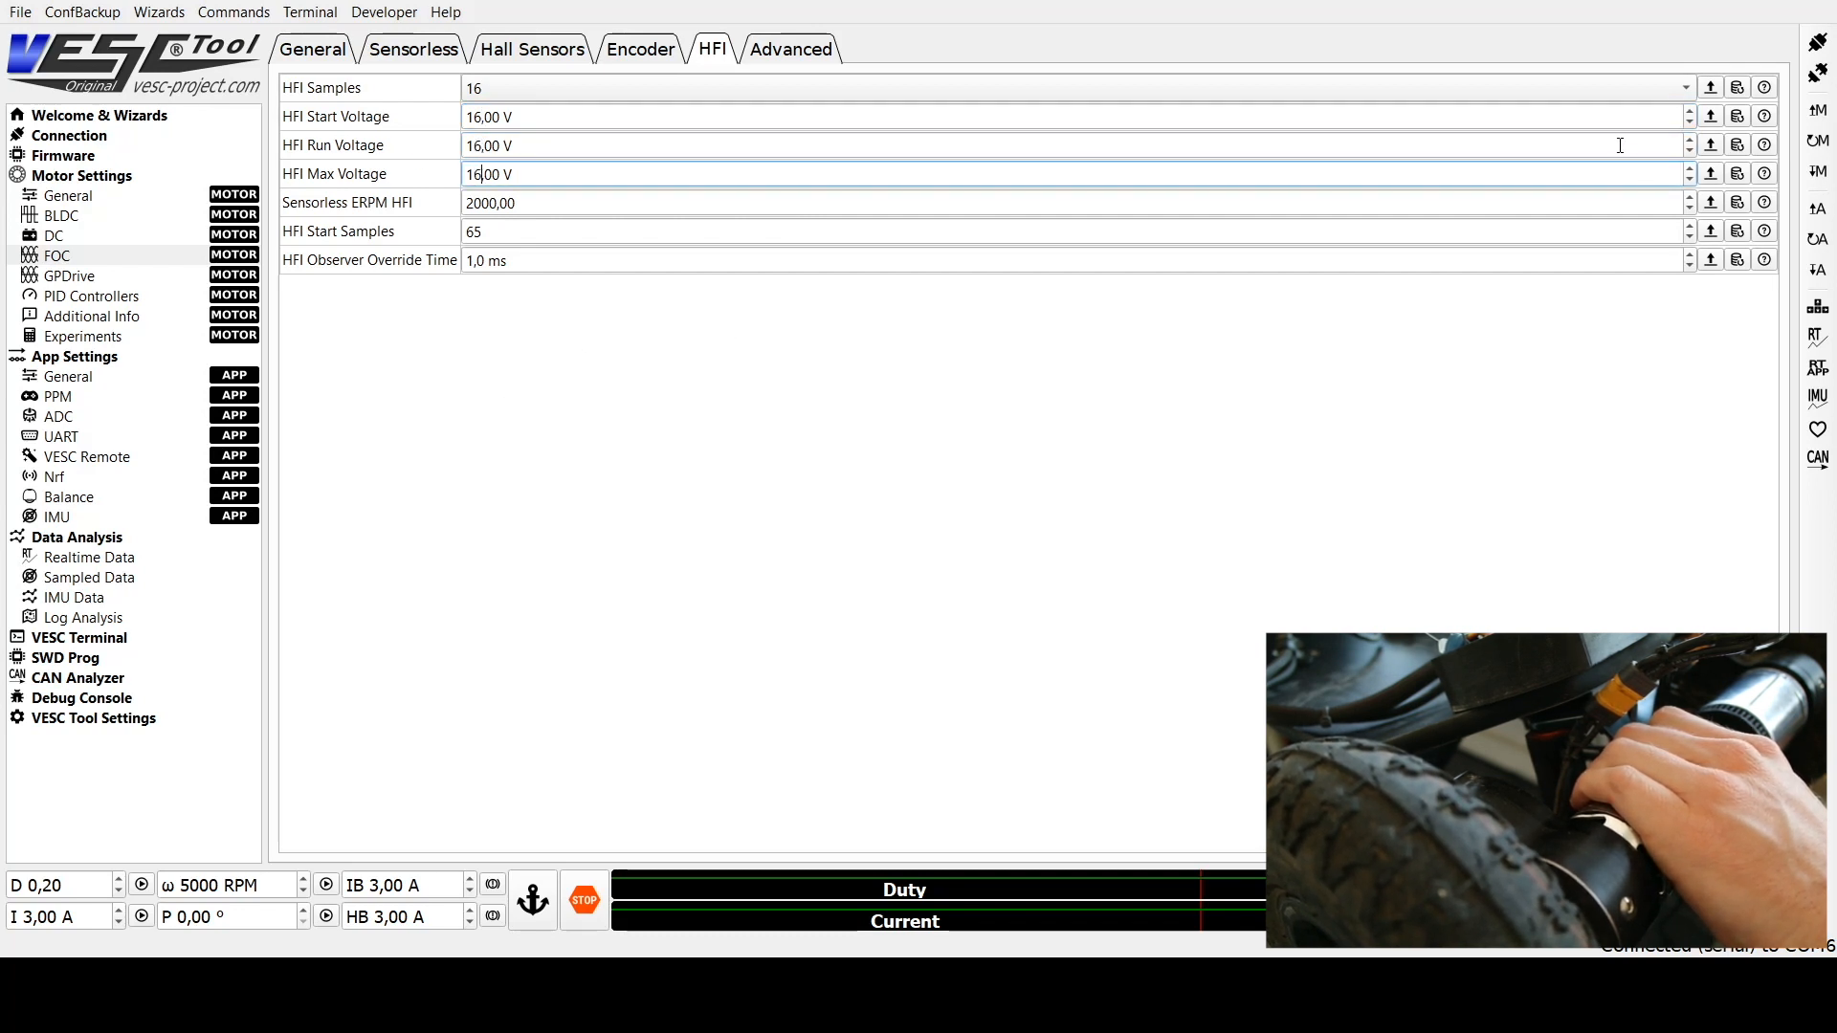
left_click(1817, 172)
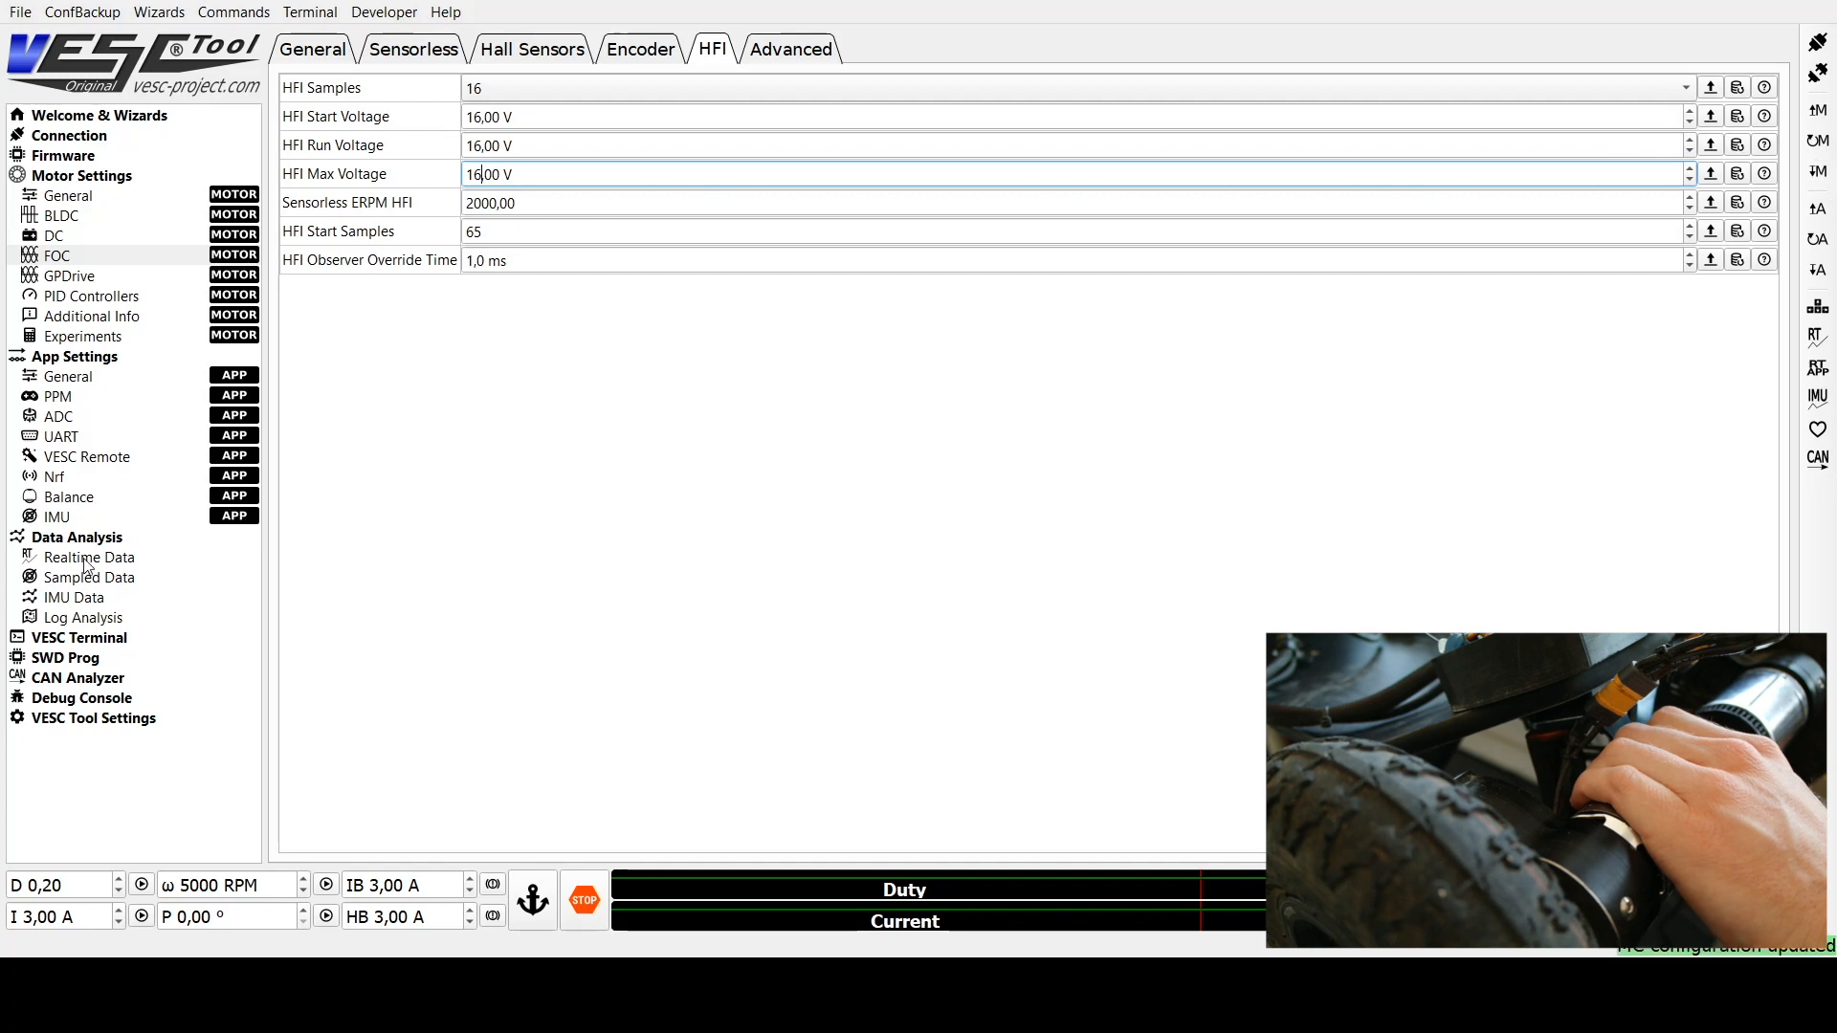
left_click(87, 559)
left_click(489, 890)
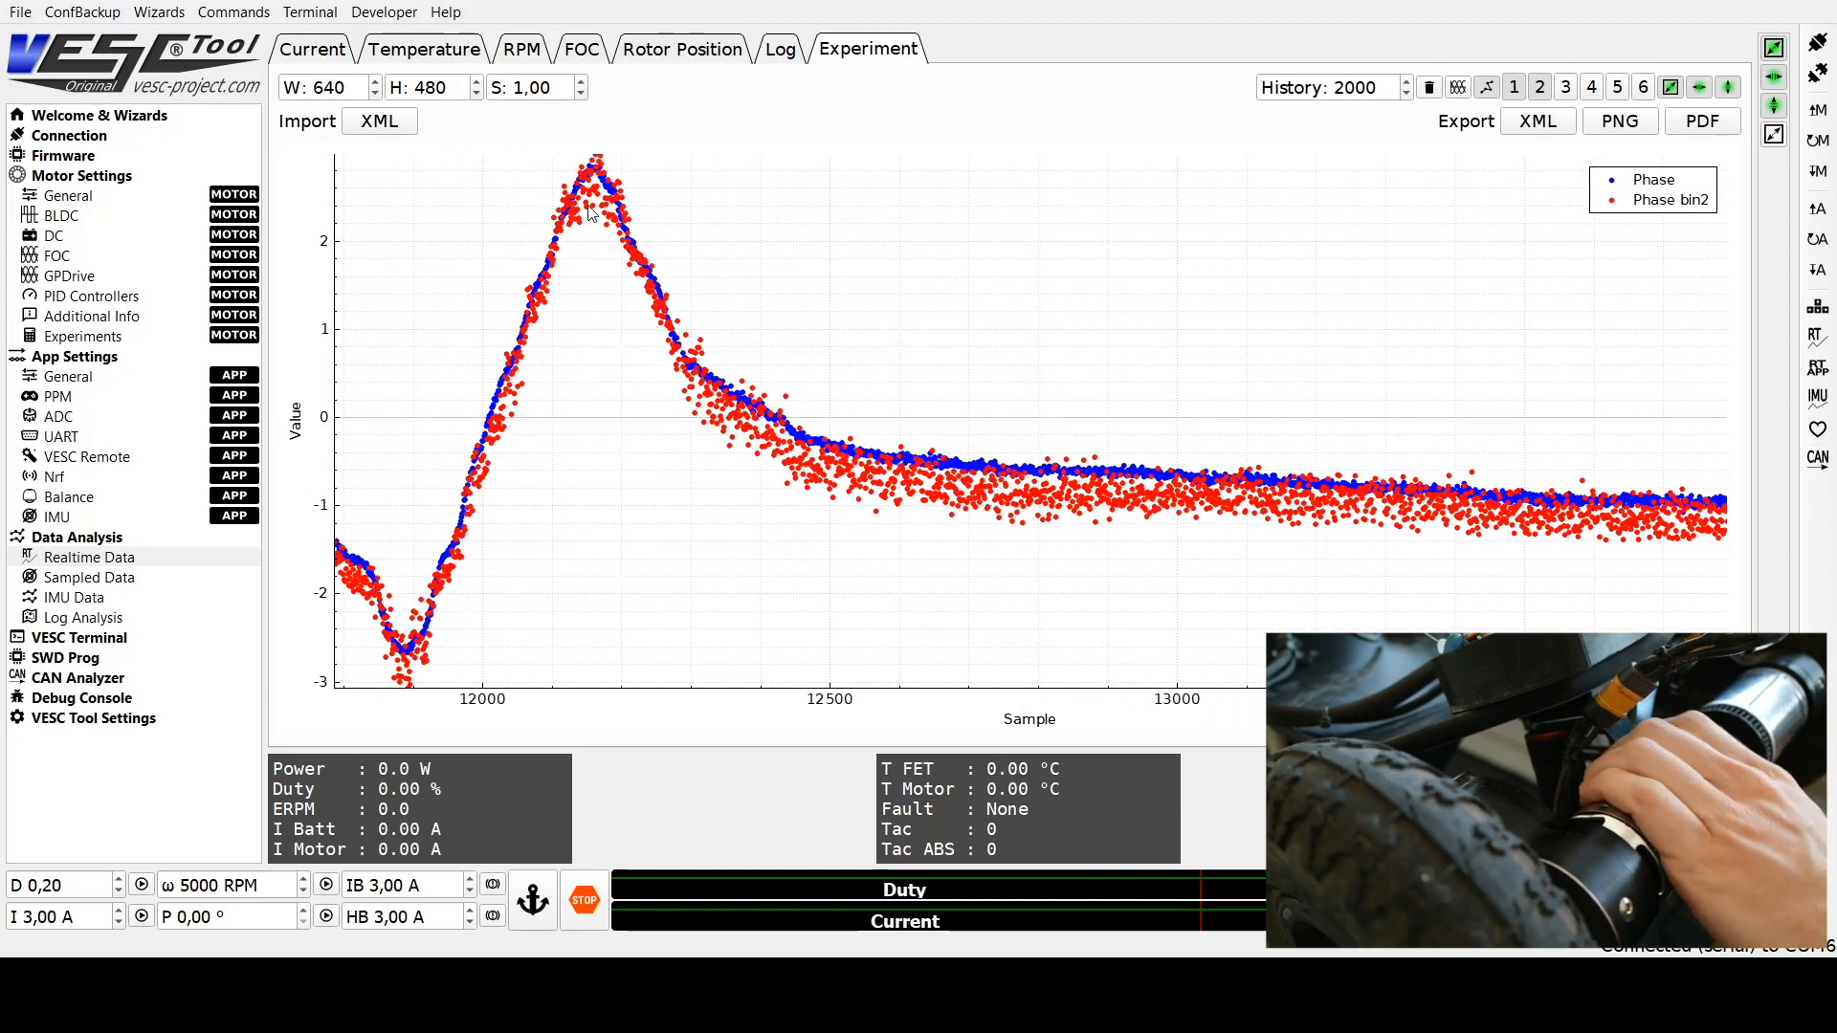
Step: Write FOC HFI Start, Run and Max Voltages of 20 V to the motor configuration and record the phase plots with the 3 A brake current
left_click(59, 255)
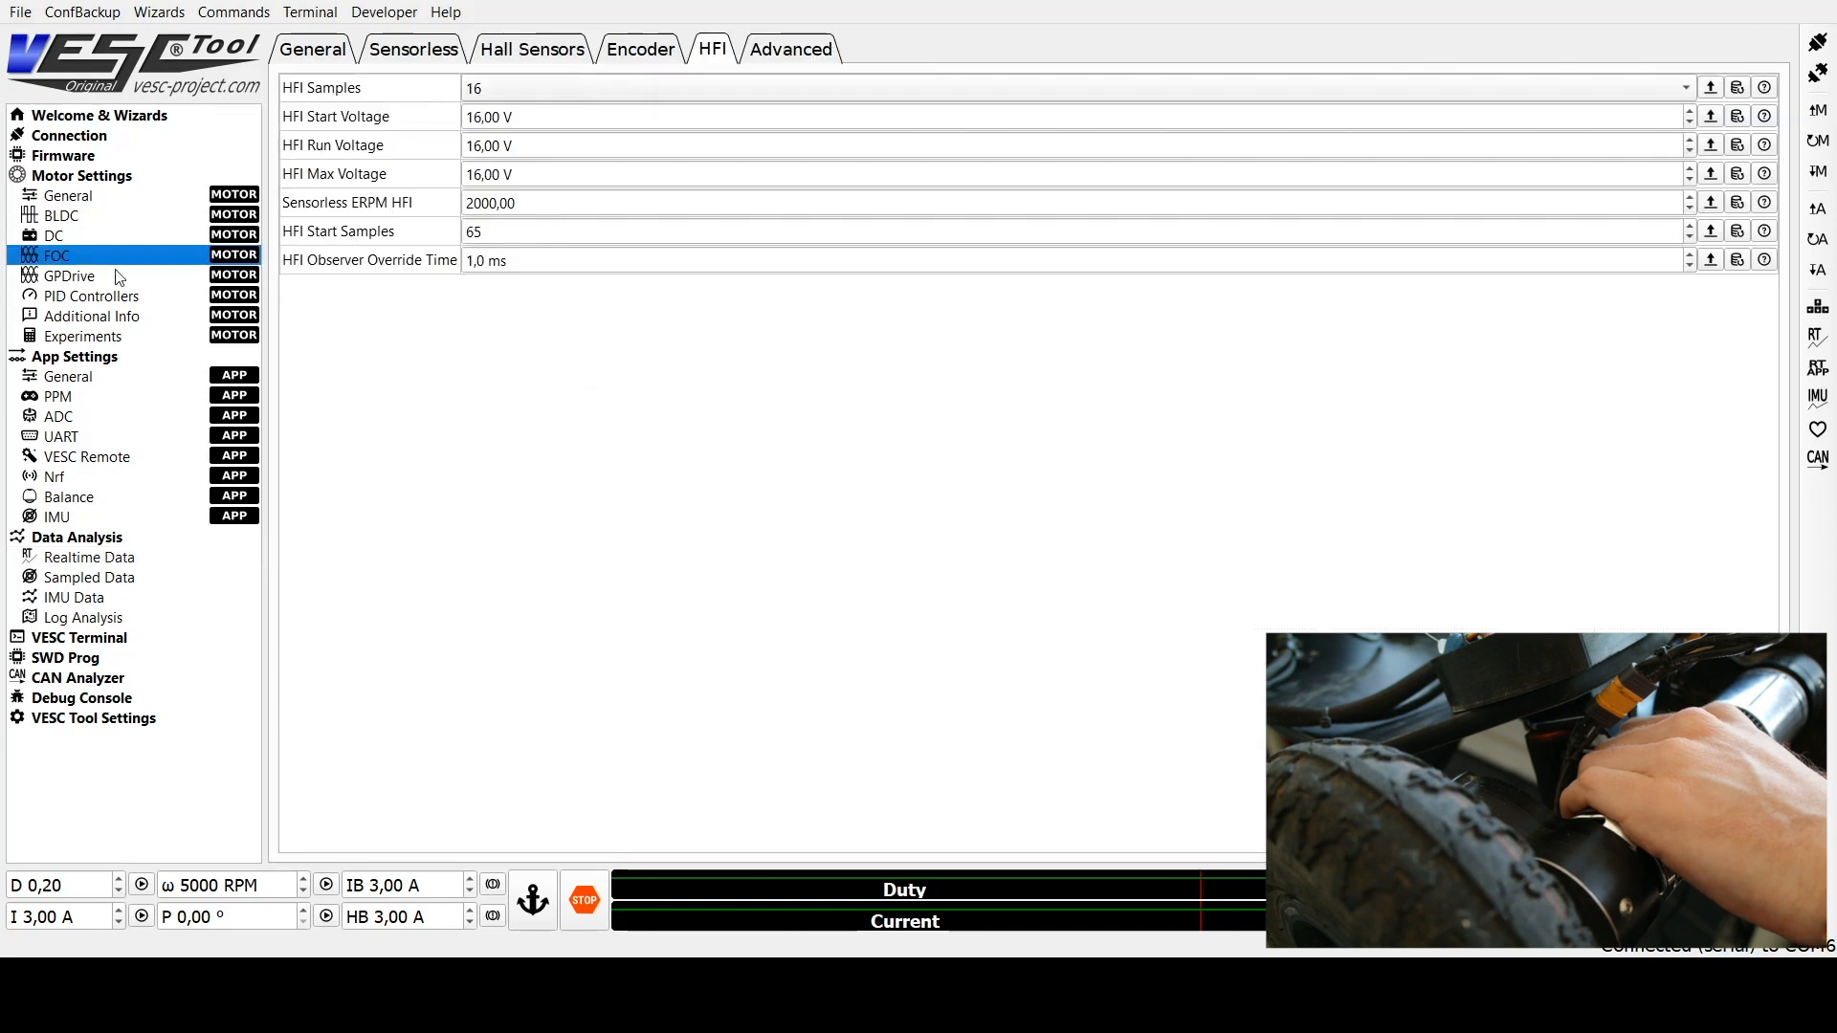
left_click_drag(473, 117, 416, 117)
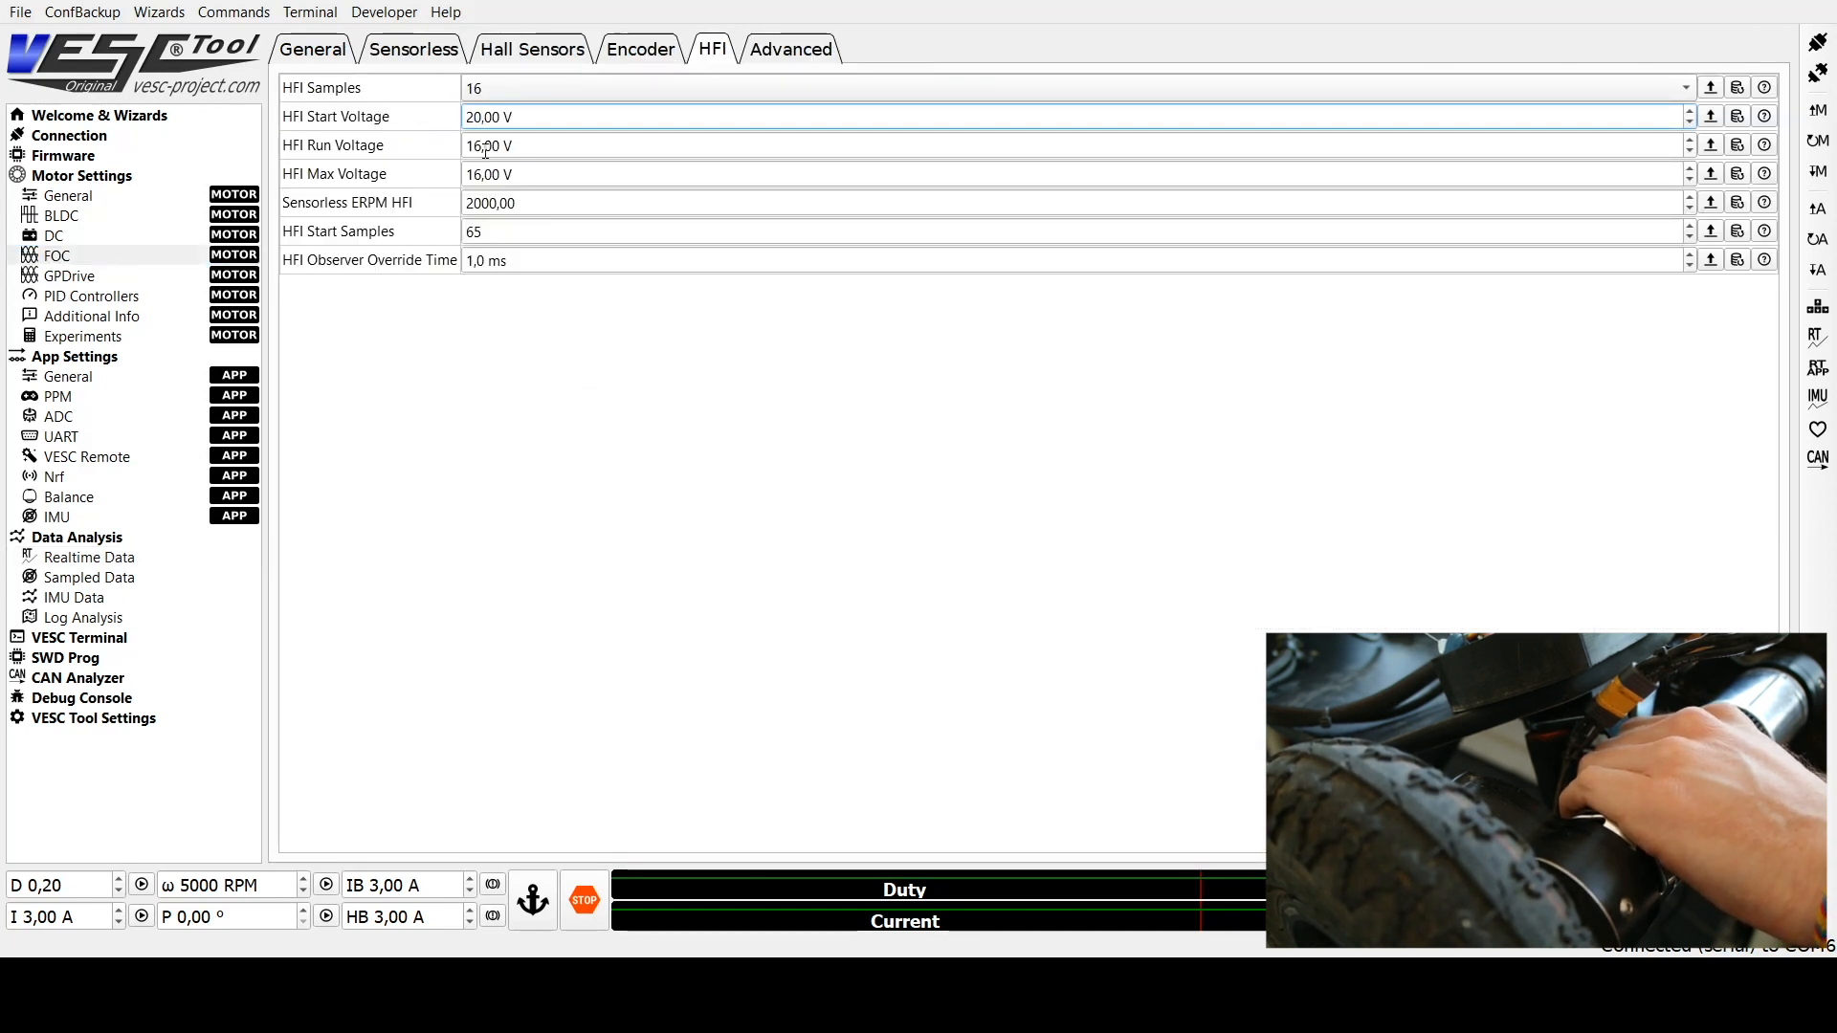
left_click_drag(483, 148, 473, 145)
type("20")
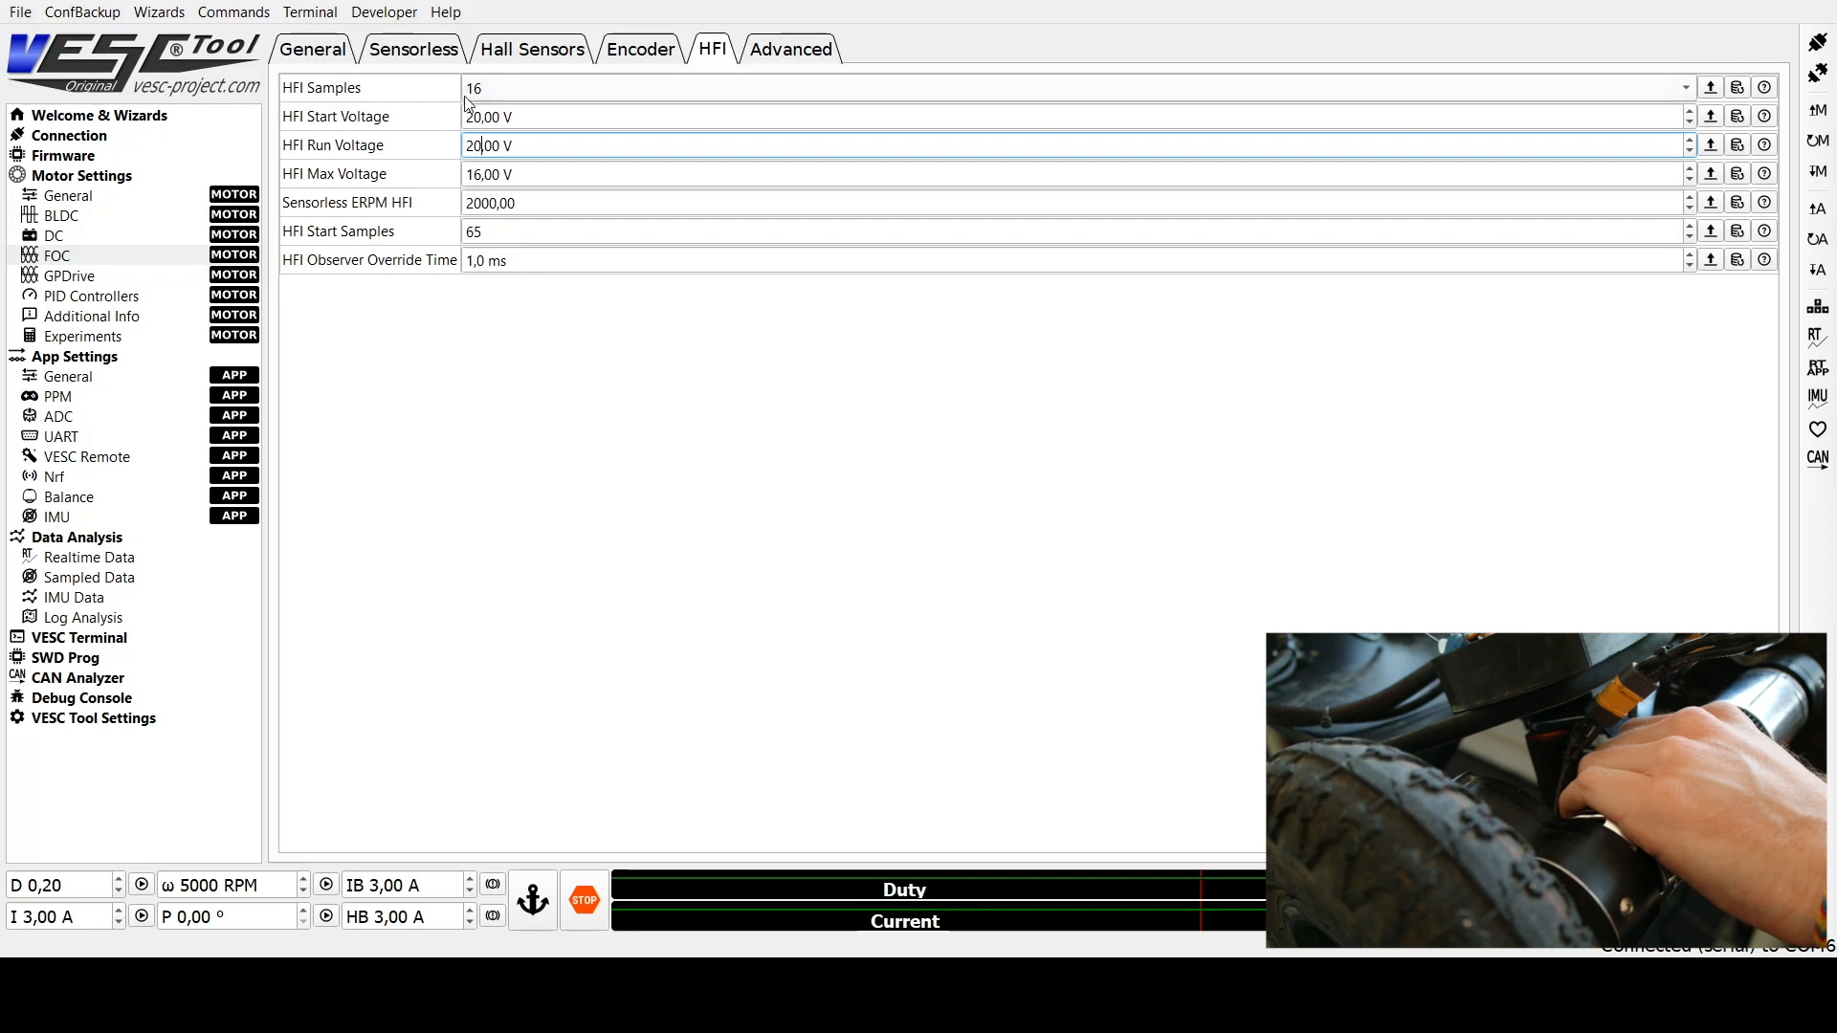
left_click(483, 173)
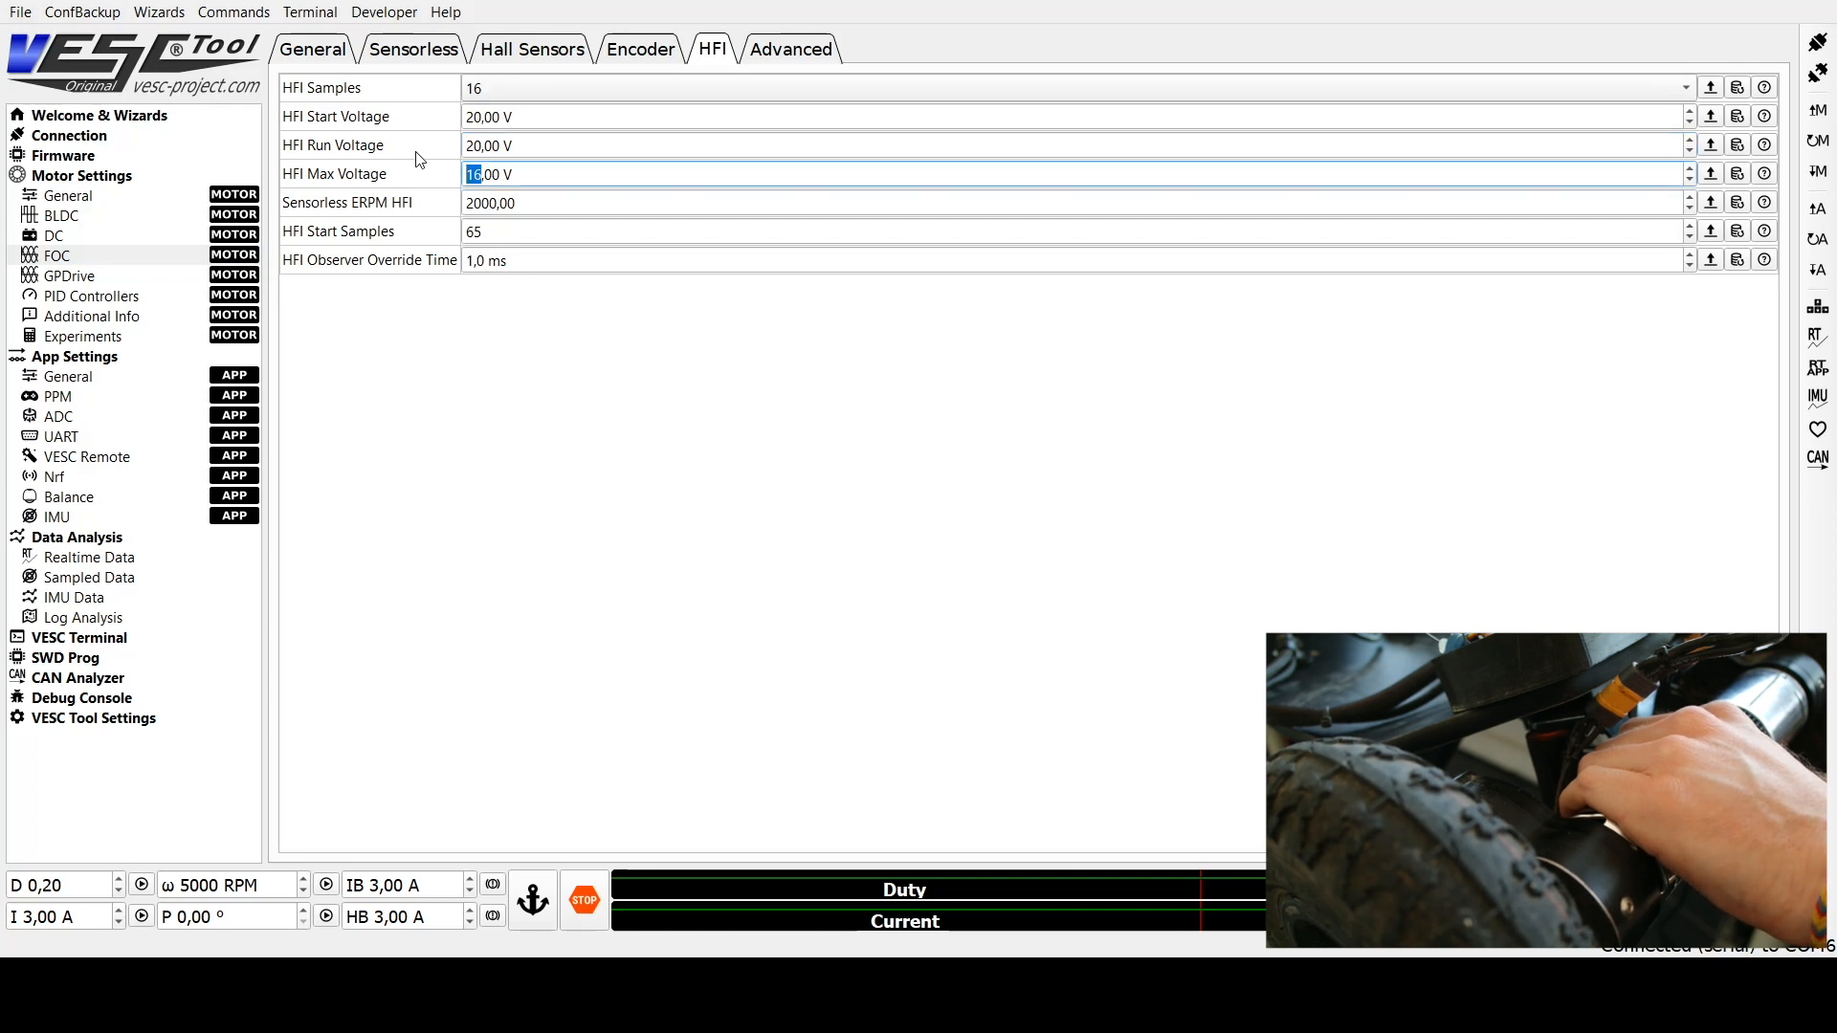
type("20")
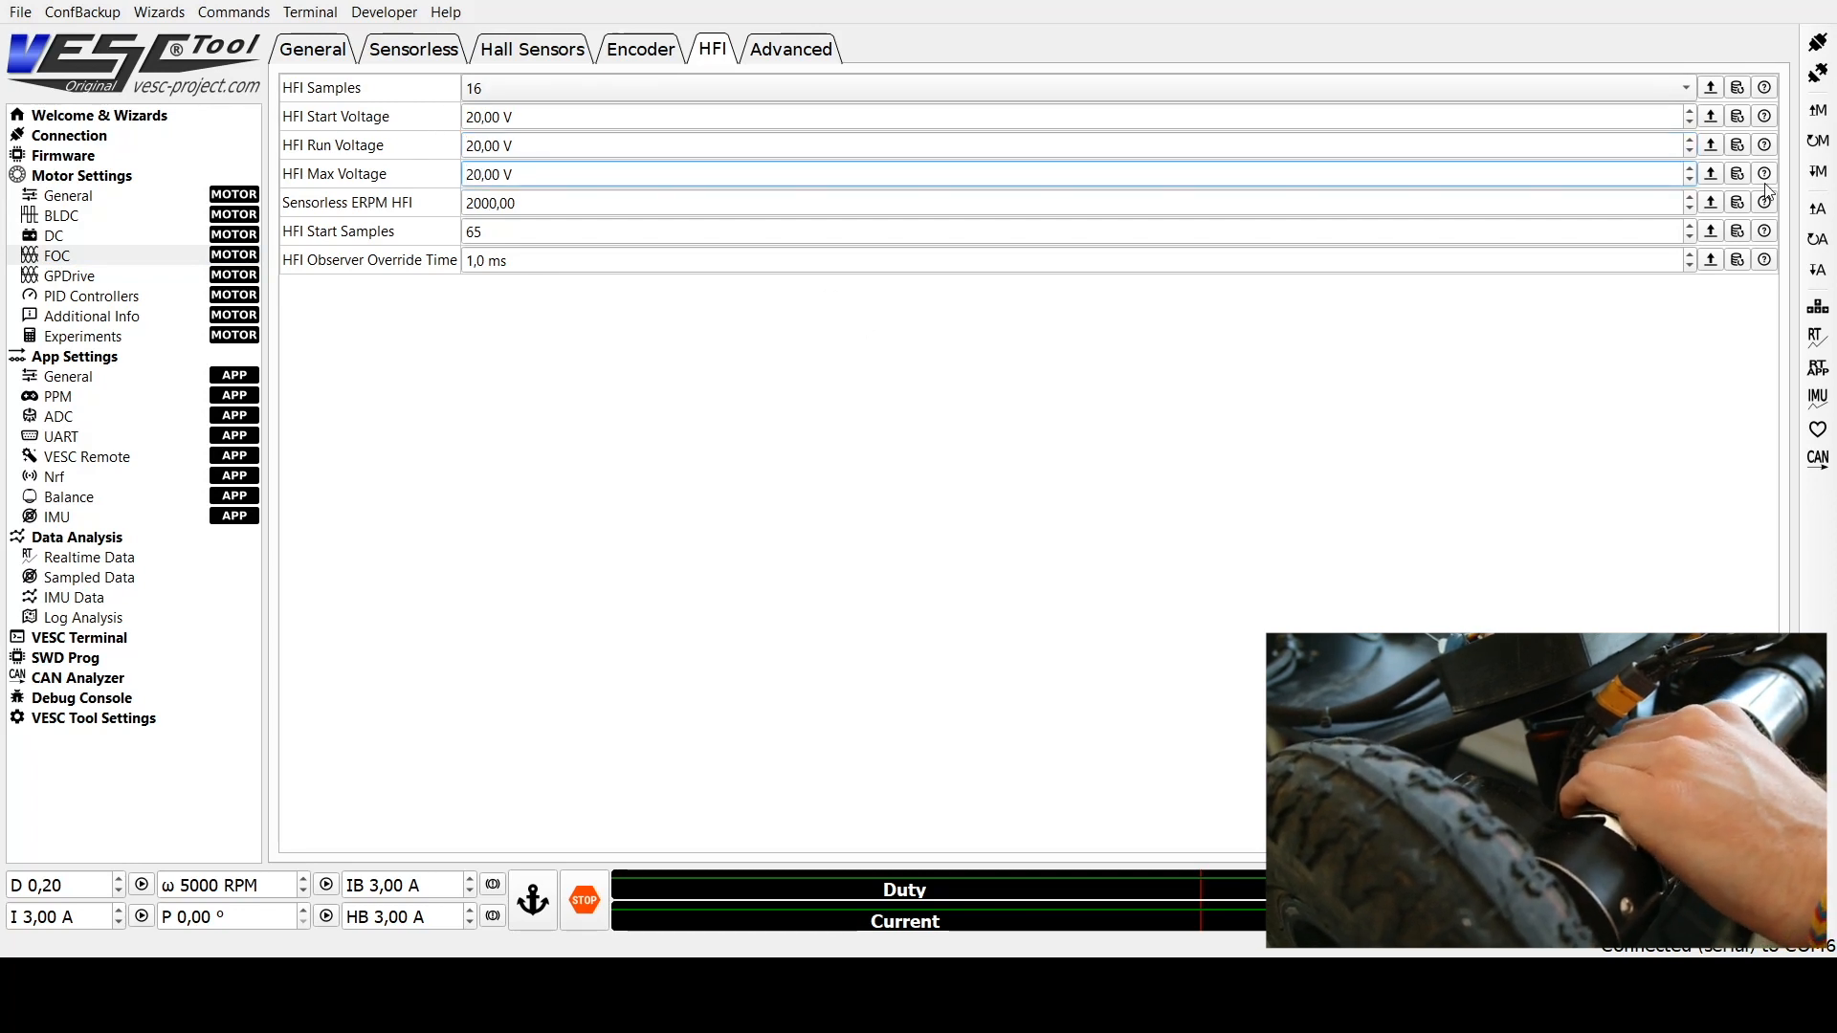
key("ctrl+t")
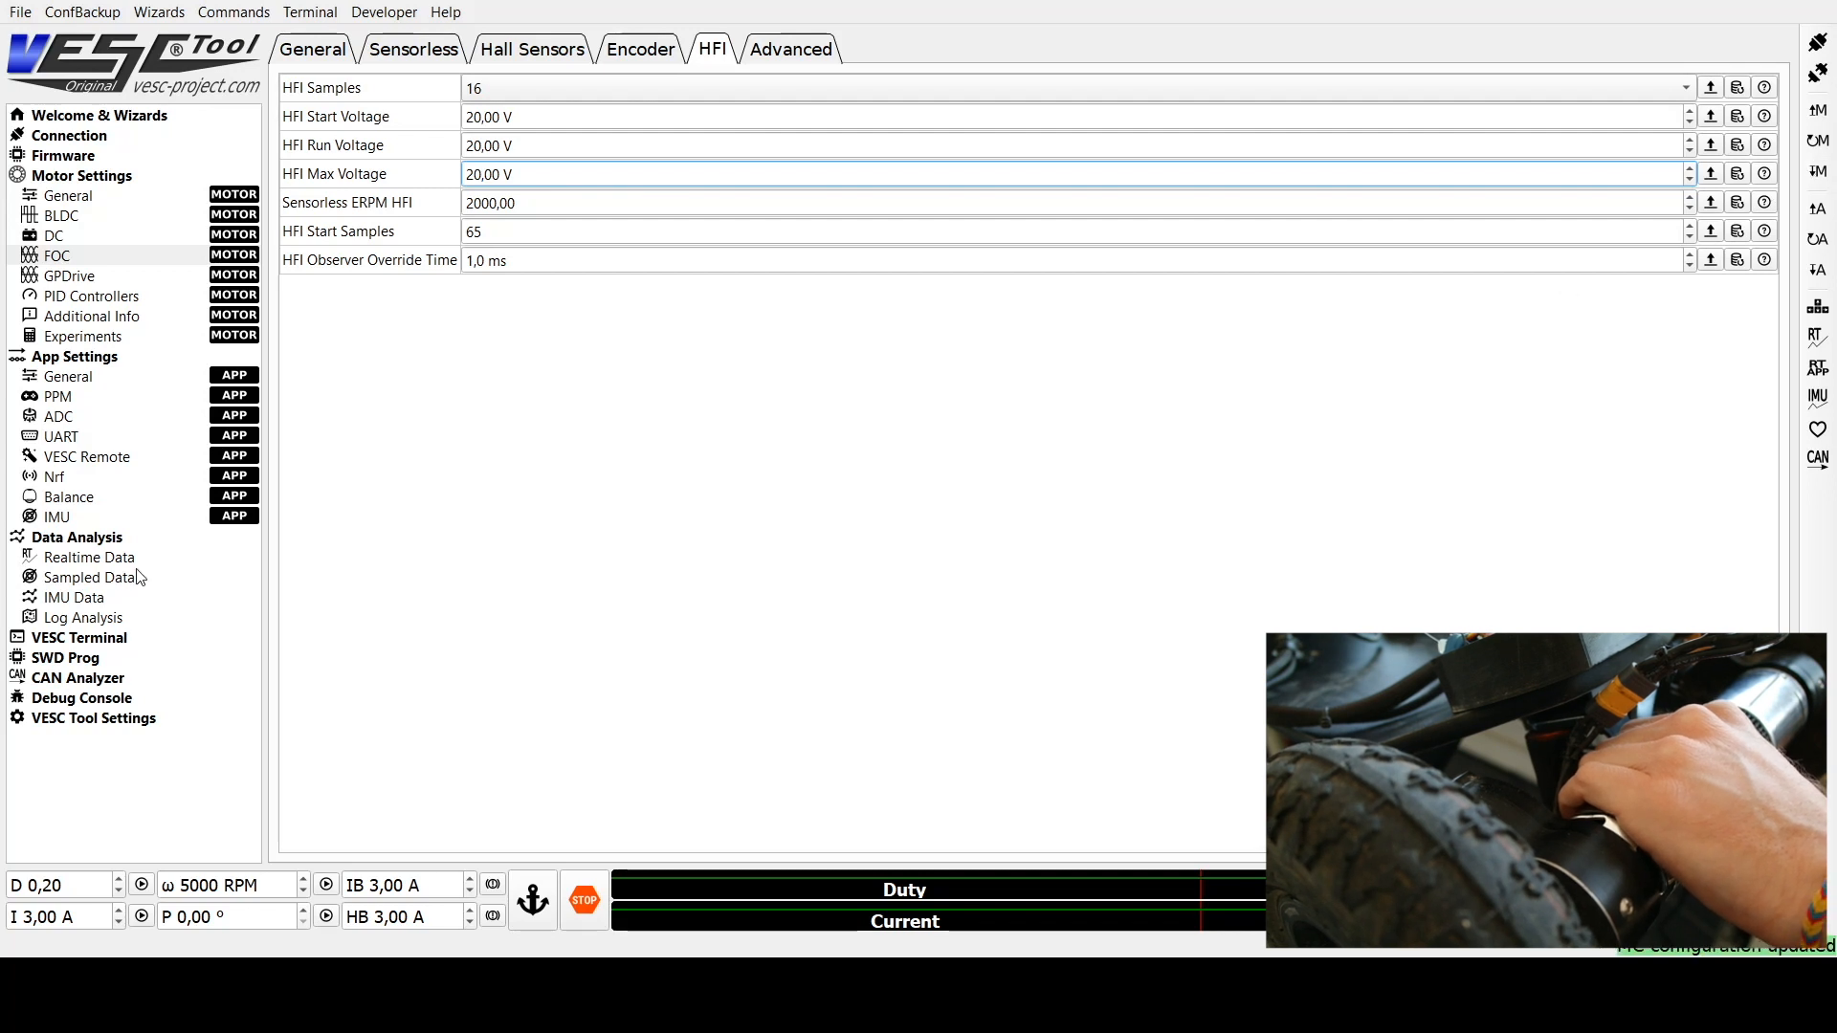
left_click(84, 560)
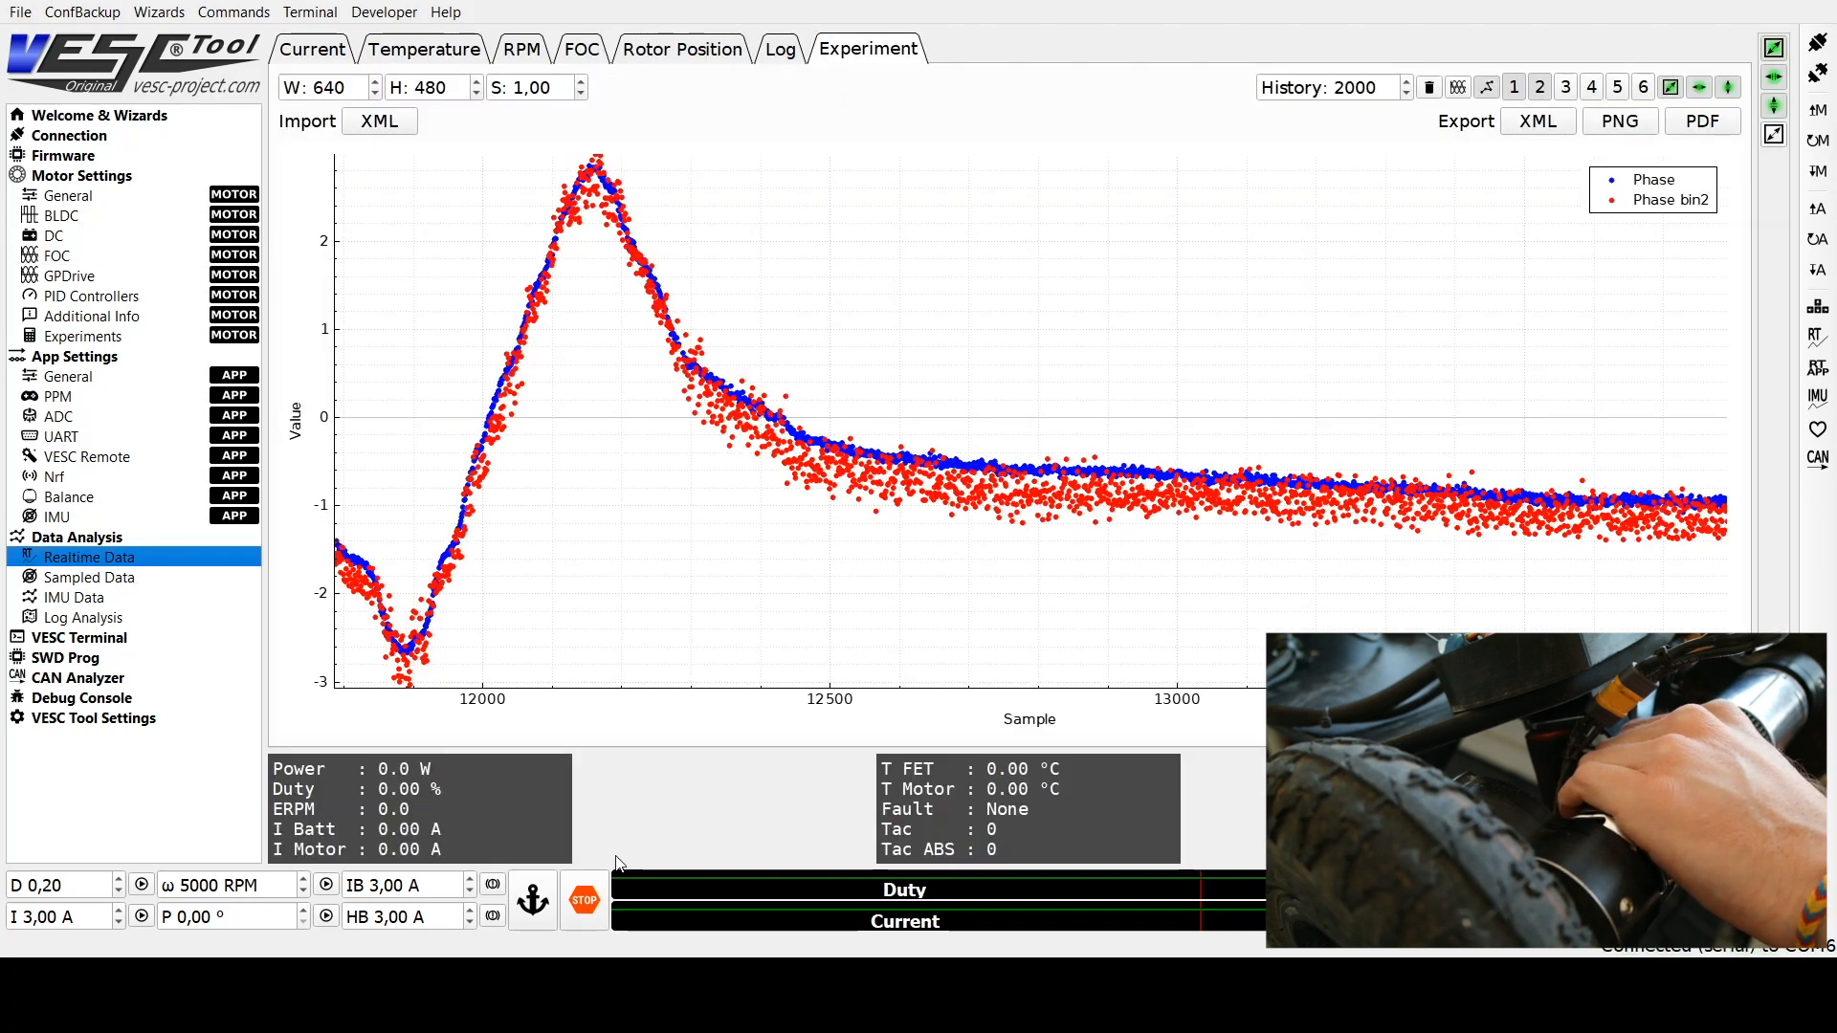
left_click(495, 885)
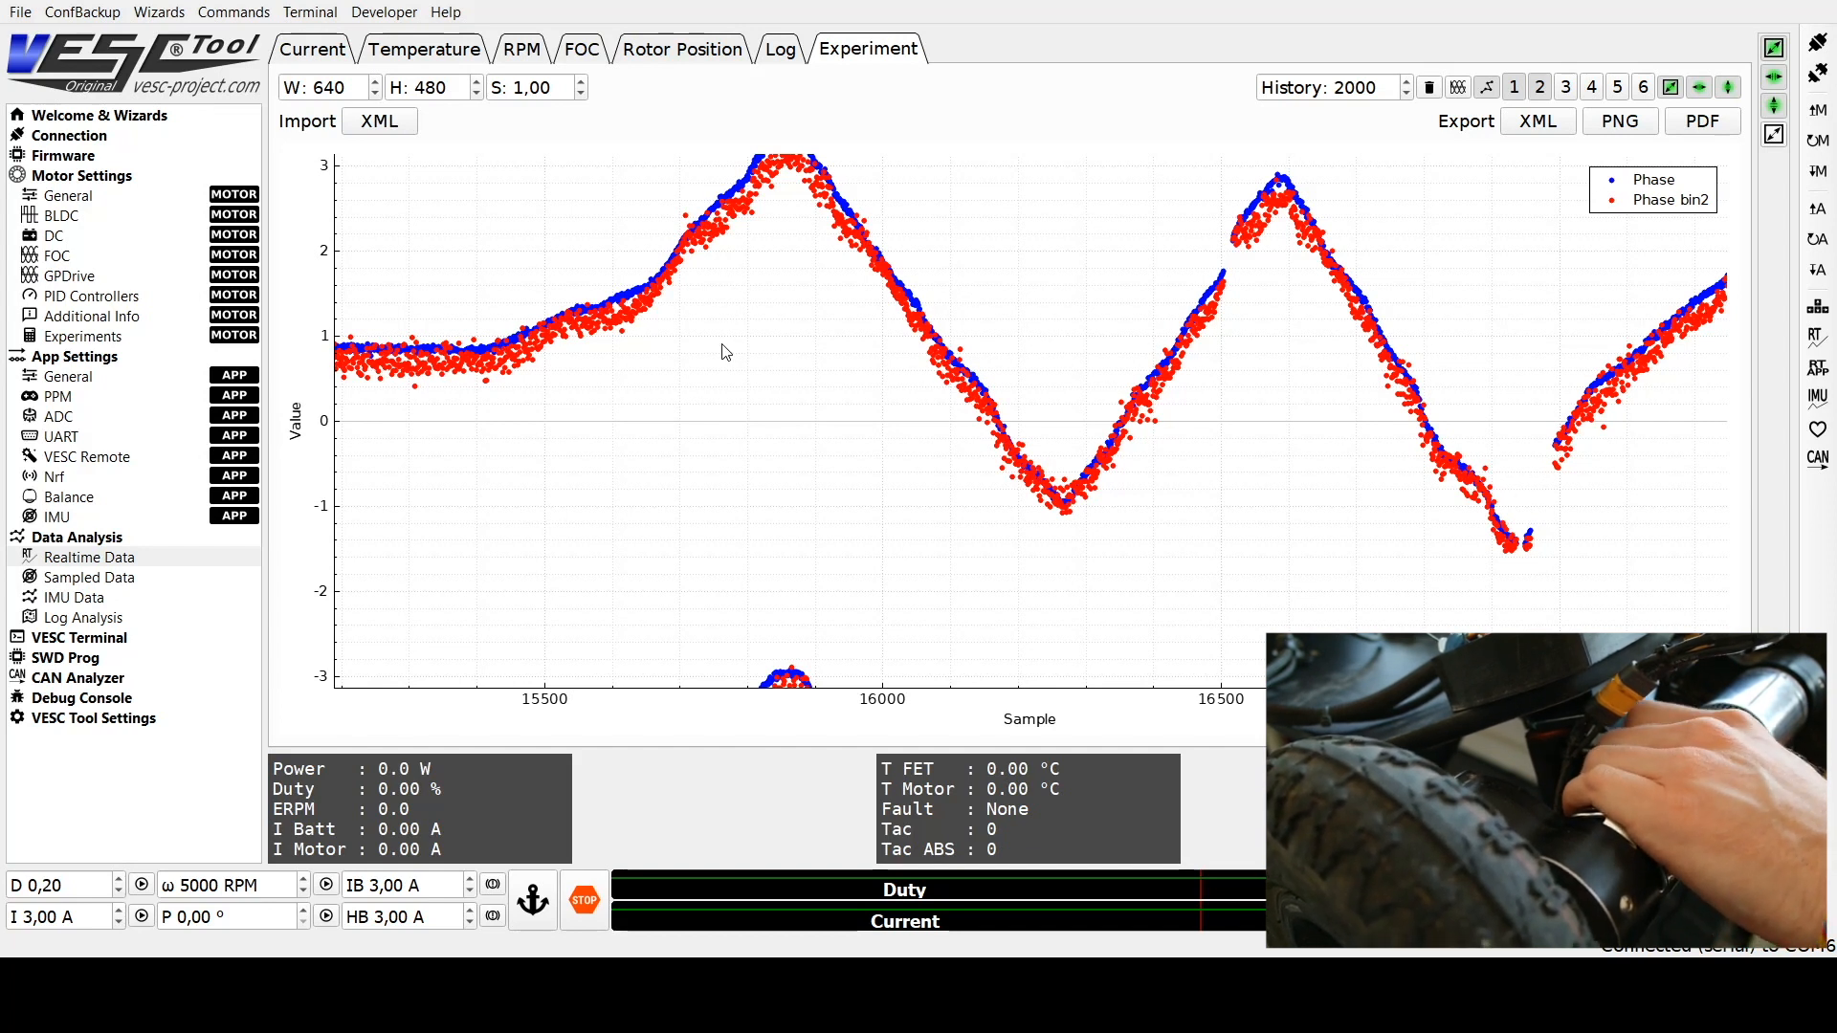
Step: Set the FOC HFI Run Voltage and HFI Max Voltage to 2 V each and write the motor configuration
left_click(80, 262)
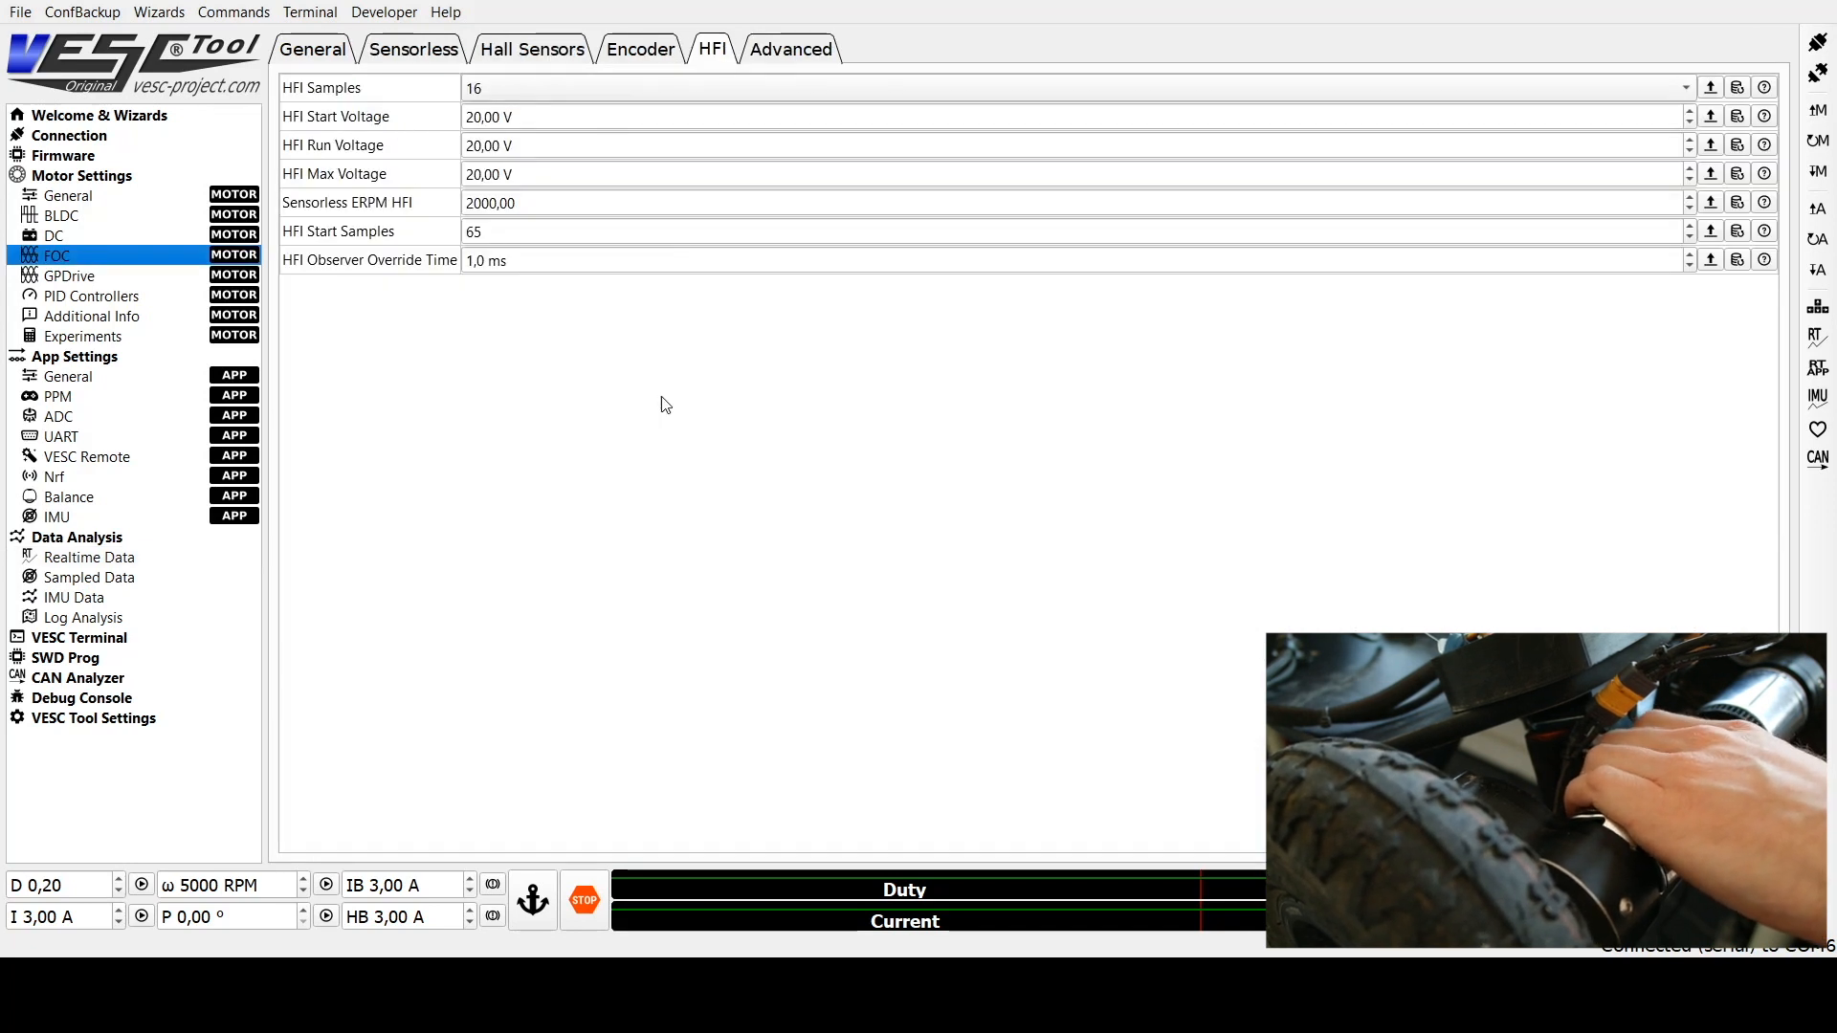
double_click(472, 116)
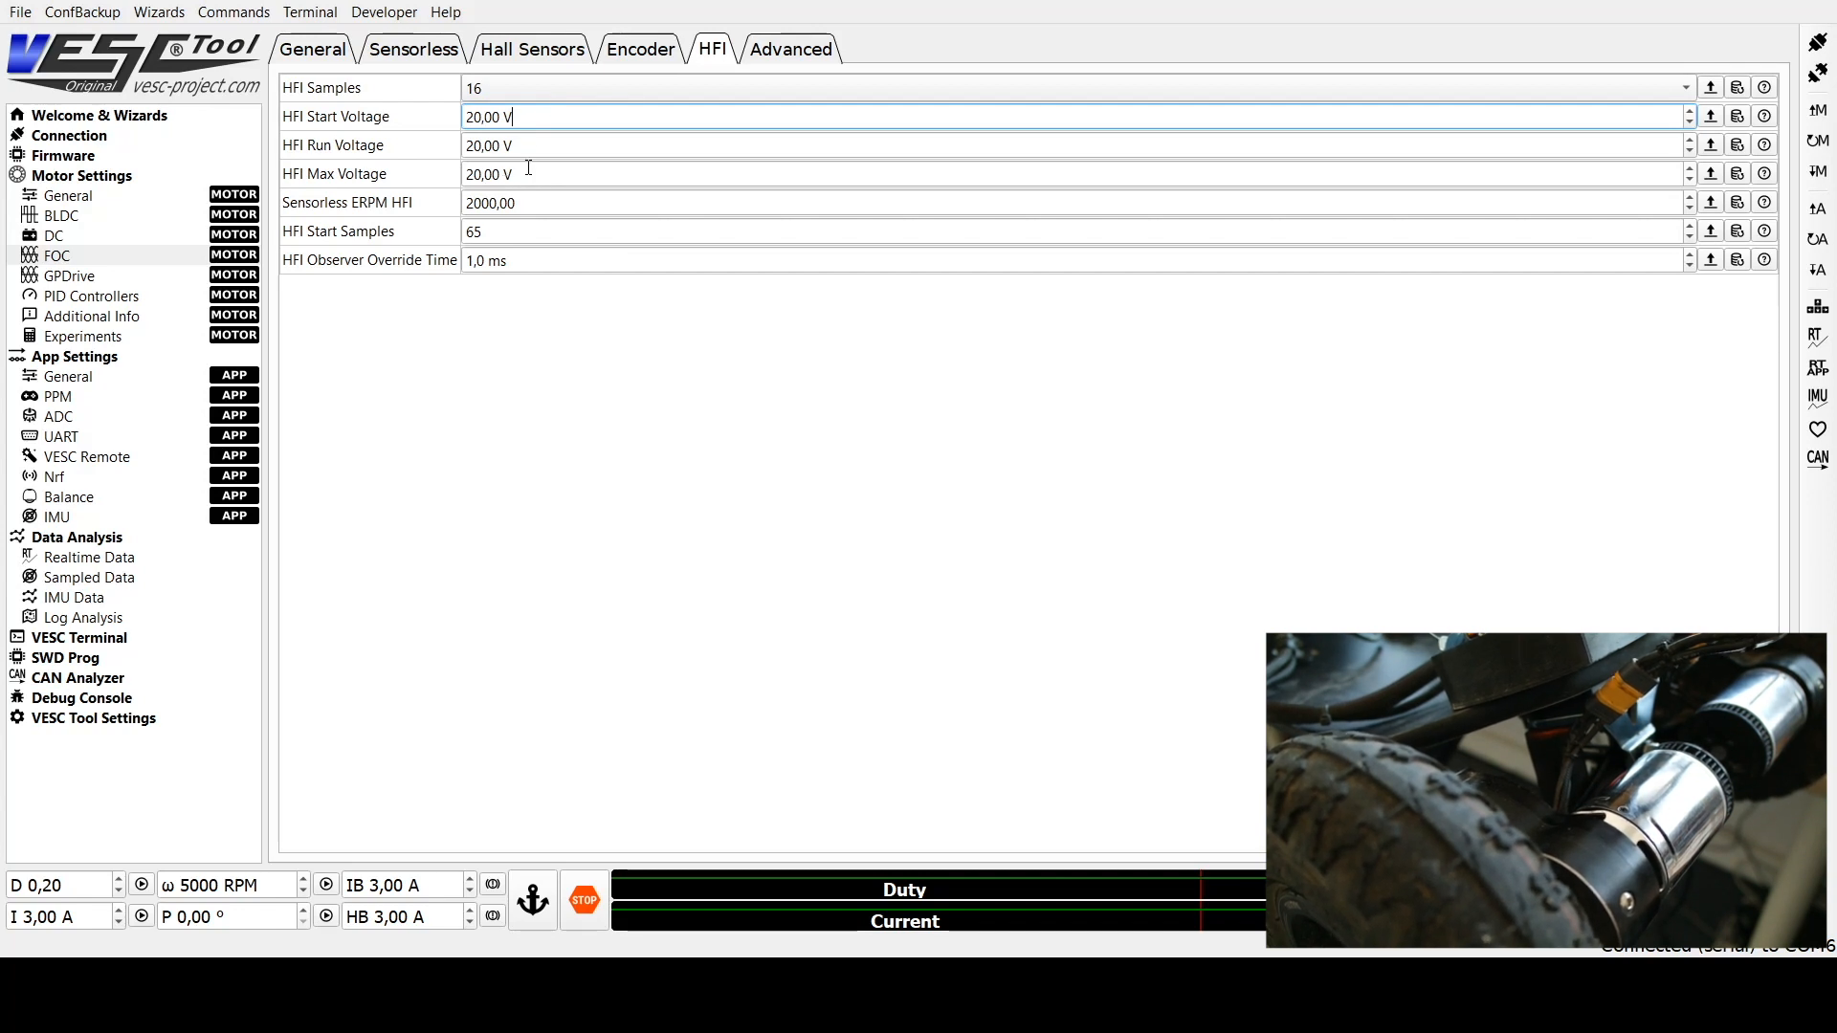
left_click(483, 144)
left_click_drag(483, 144, 452, 152)
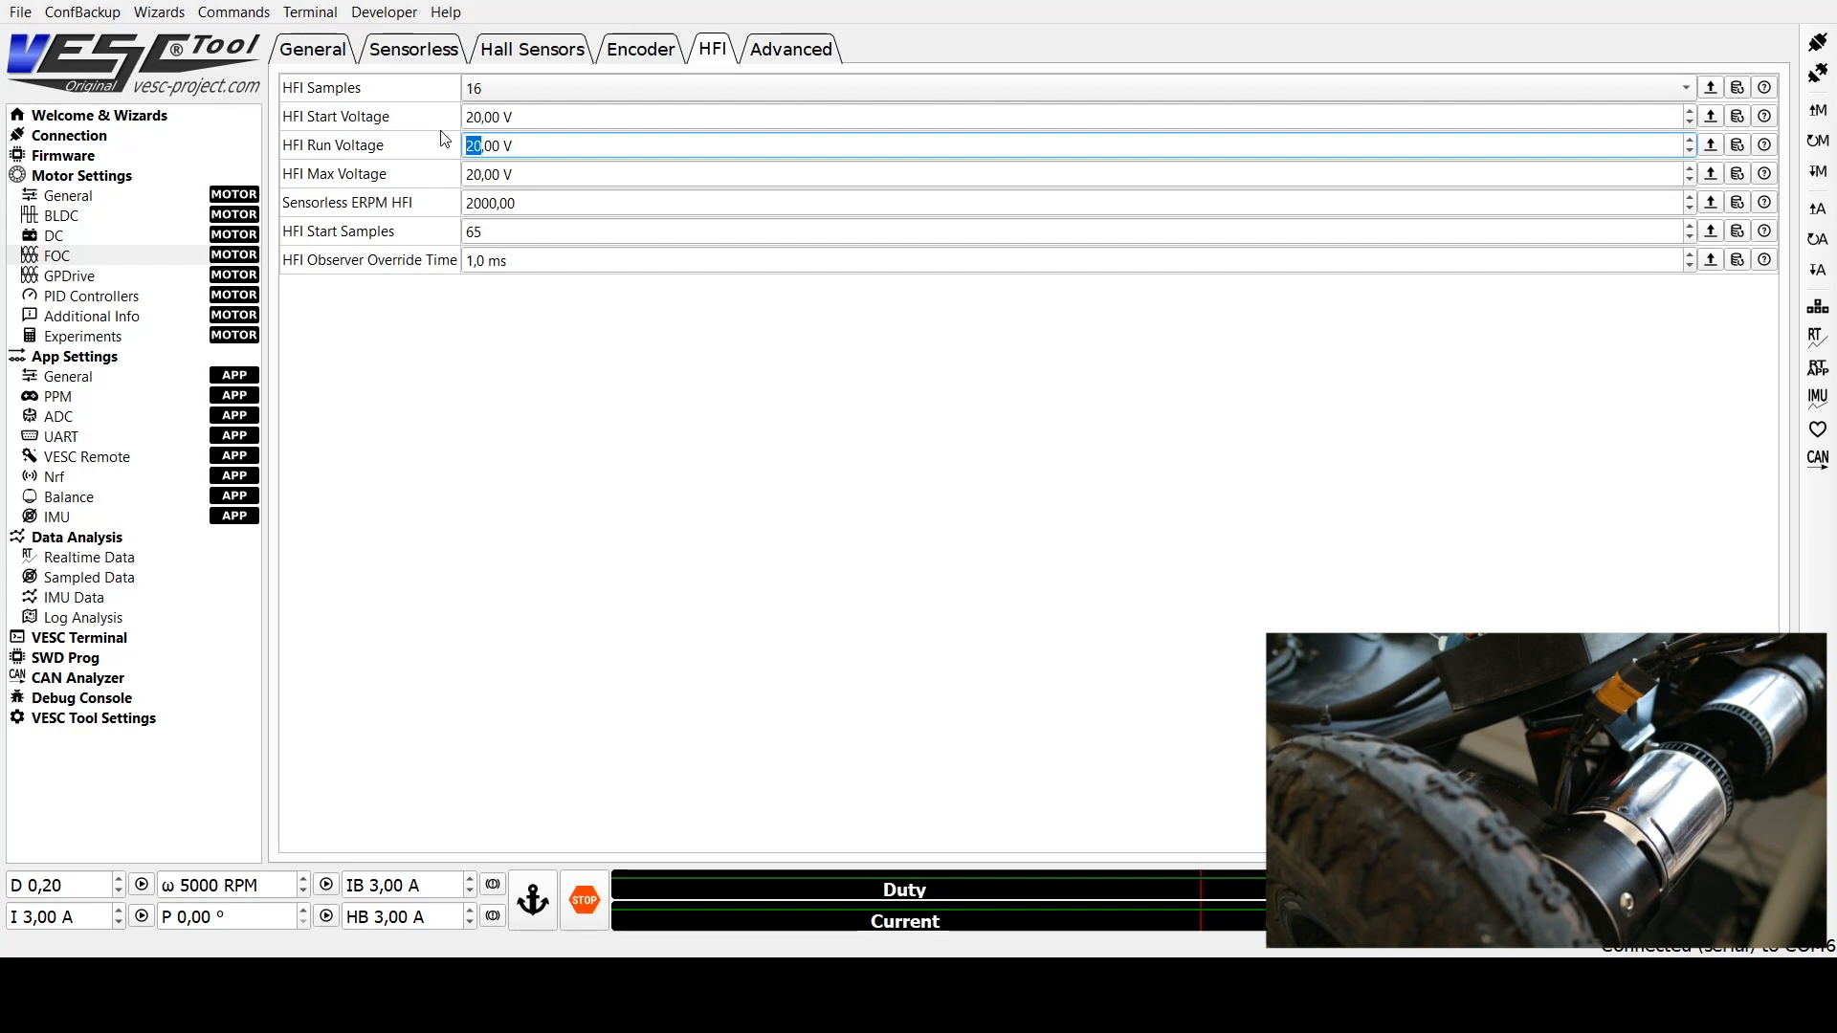
type("2")
left_click(481, 174)
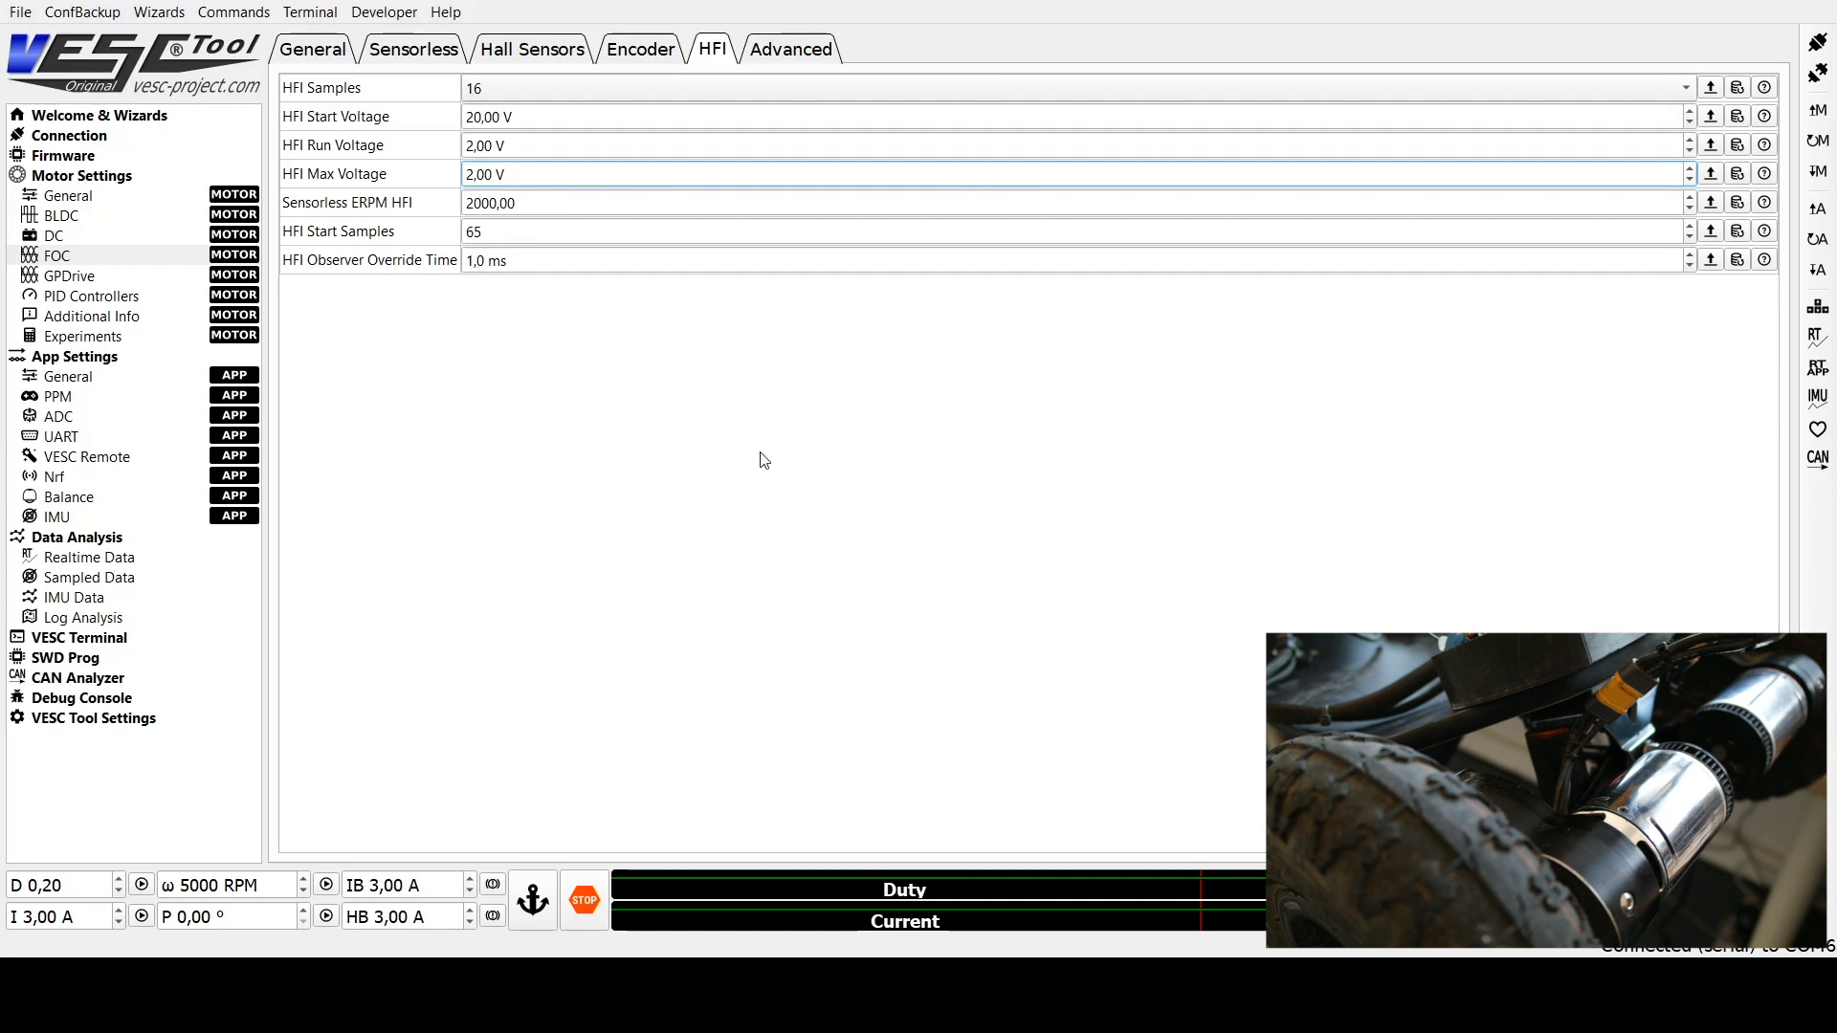
left_click(1815, 172)
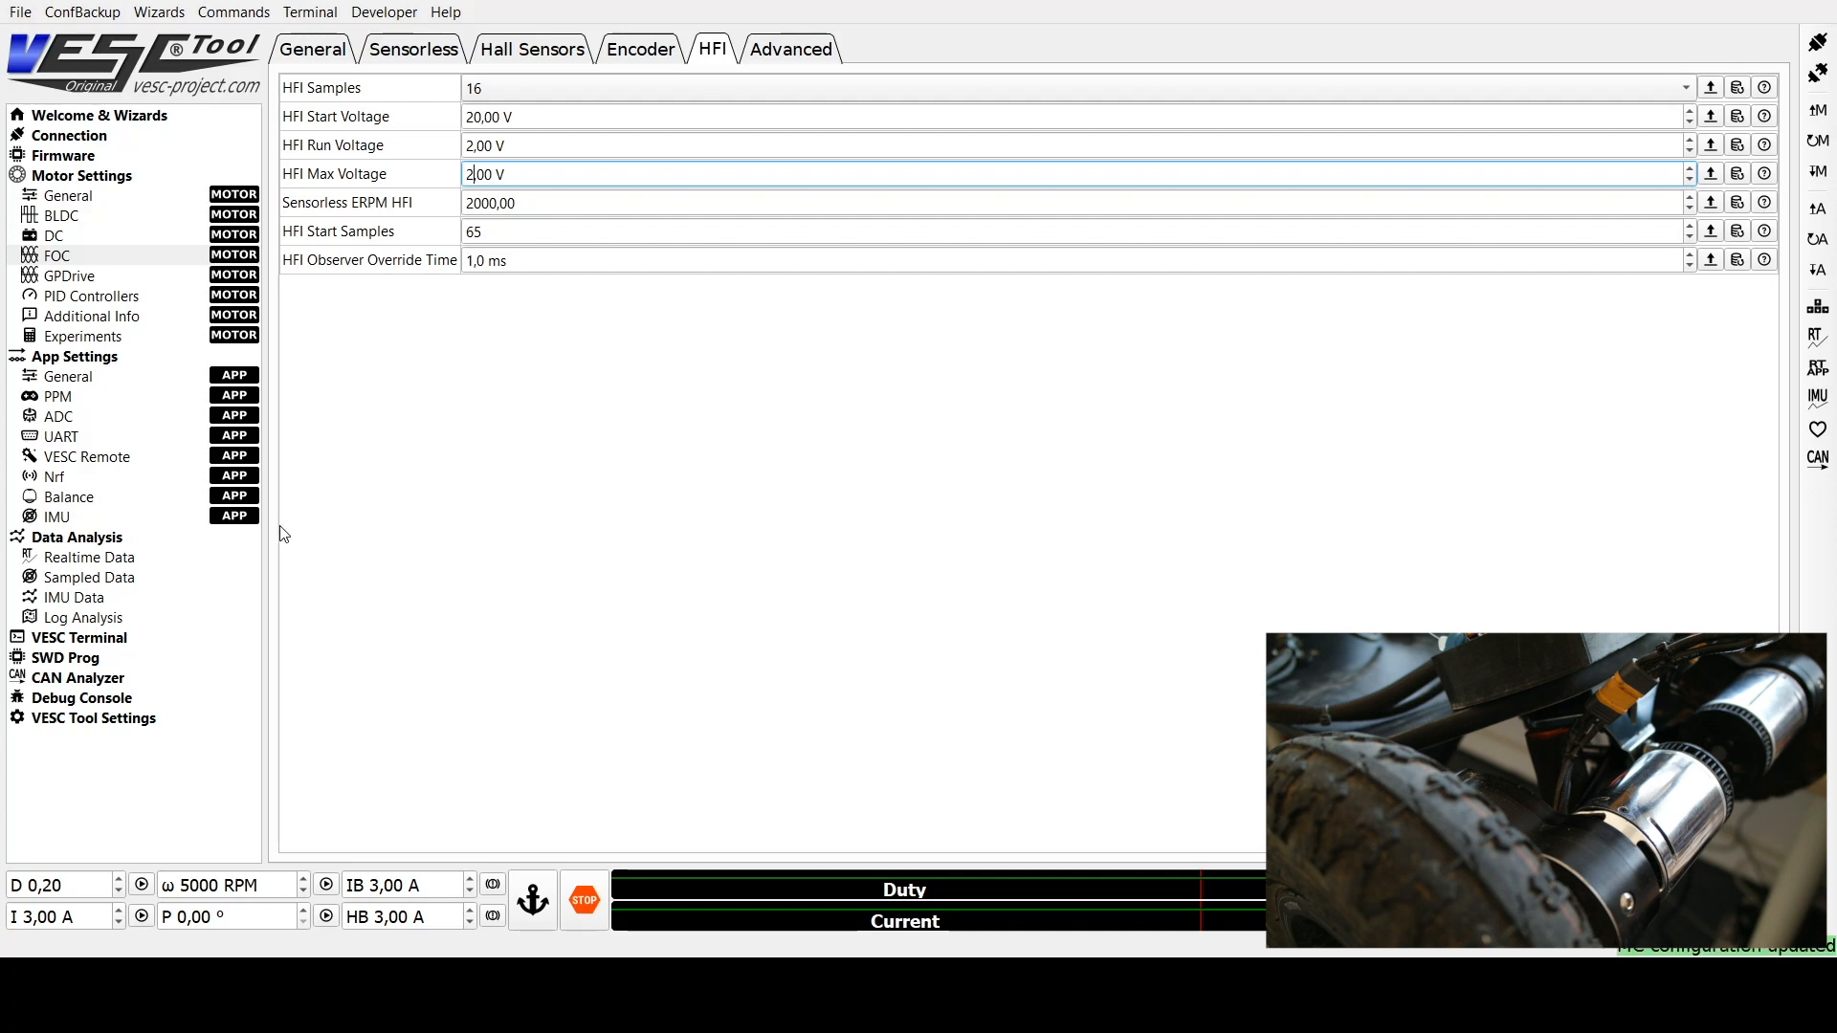
Step: Hide the Phase bin2 graph on the realtime Experiment plot and enable keyboard control to record the Phase graph alone
left_click(94, 559)
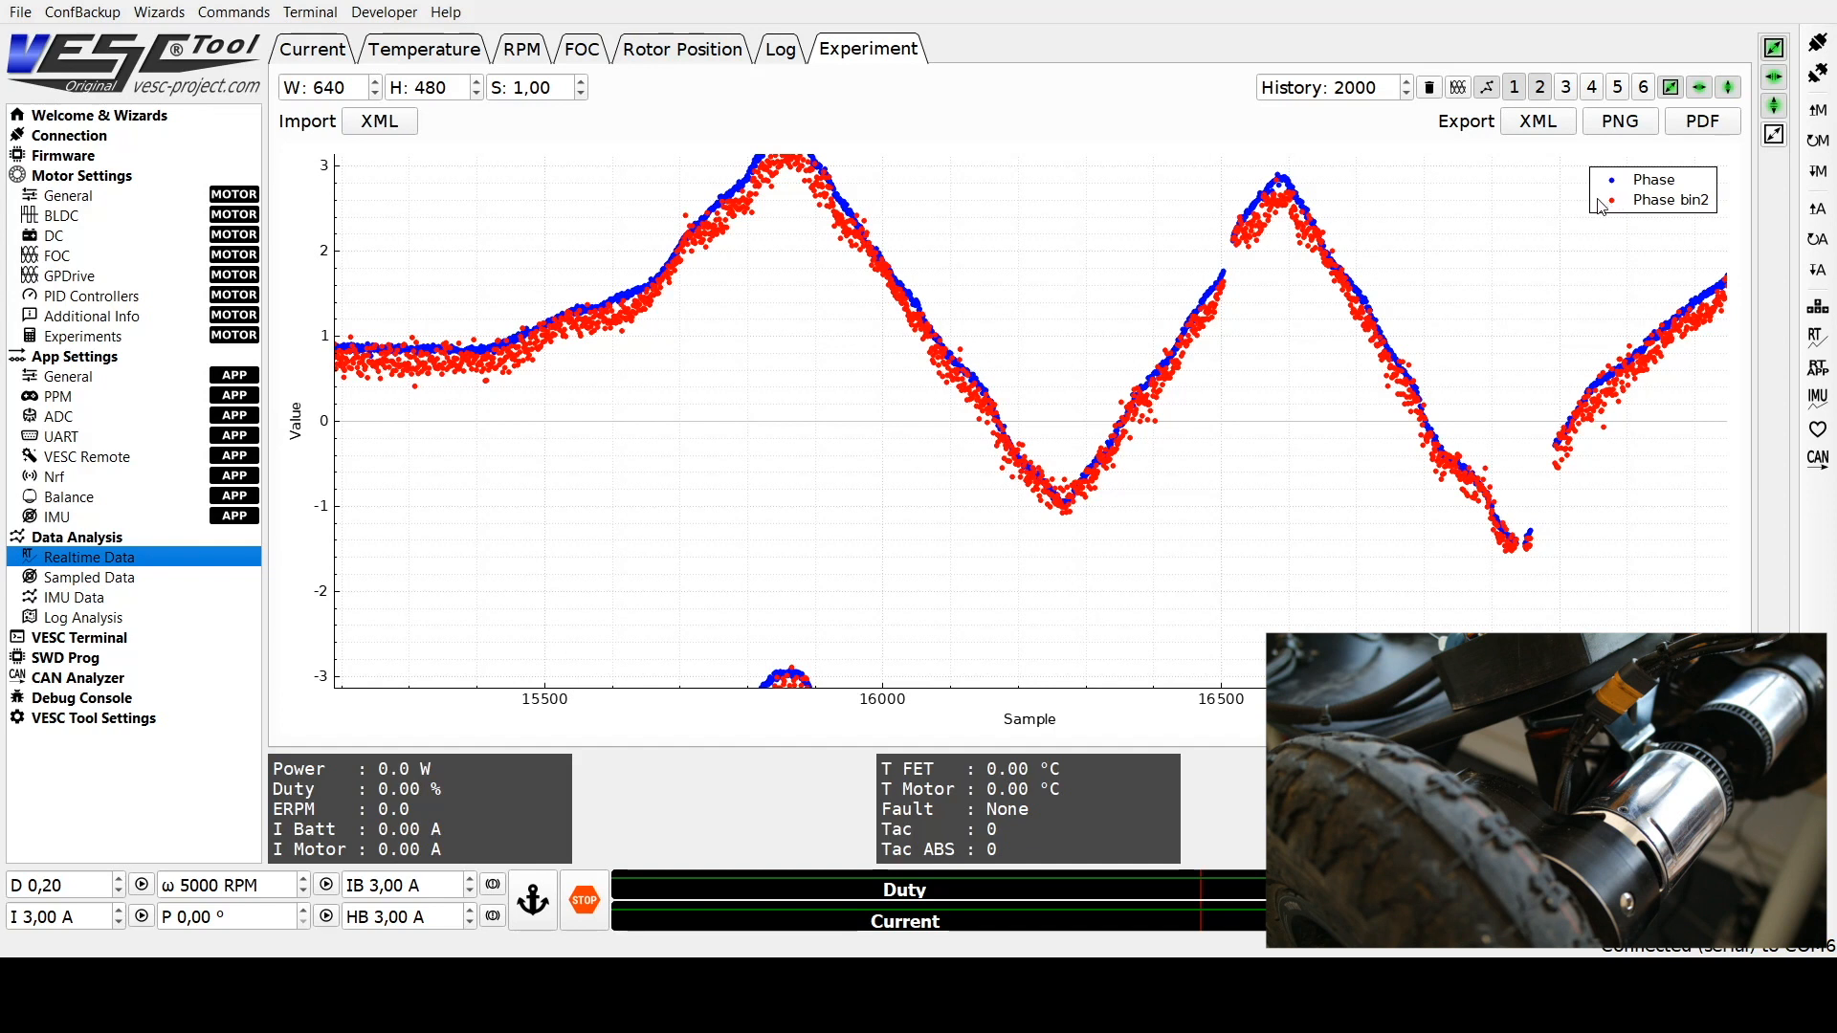
left_click(1541, 90)
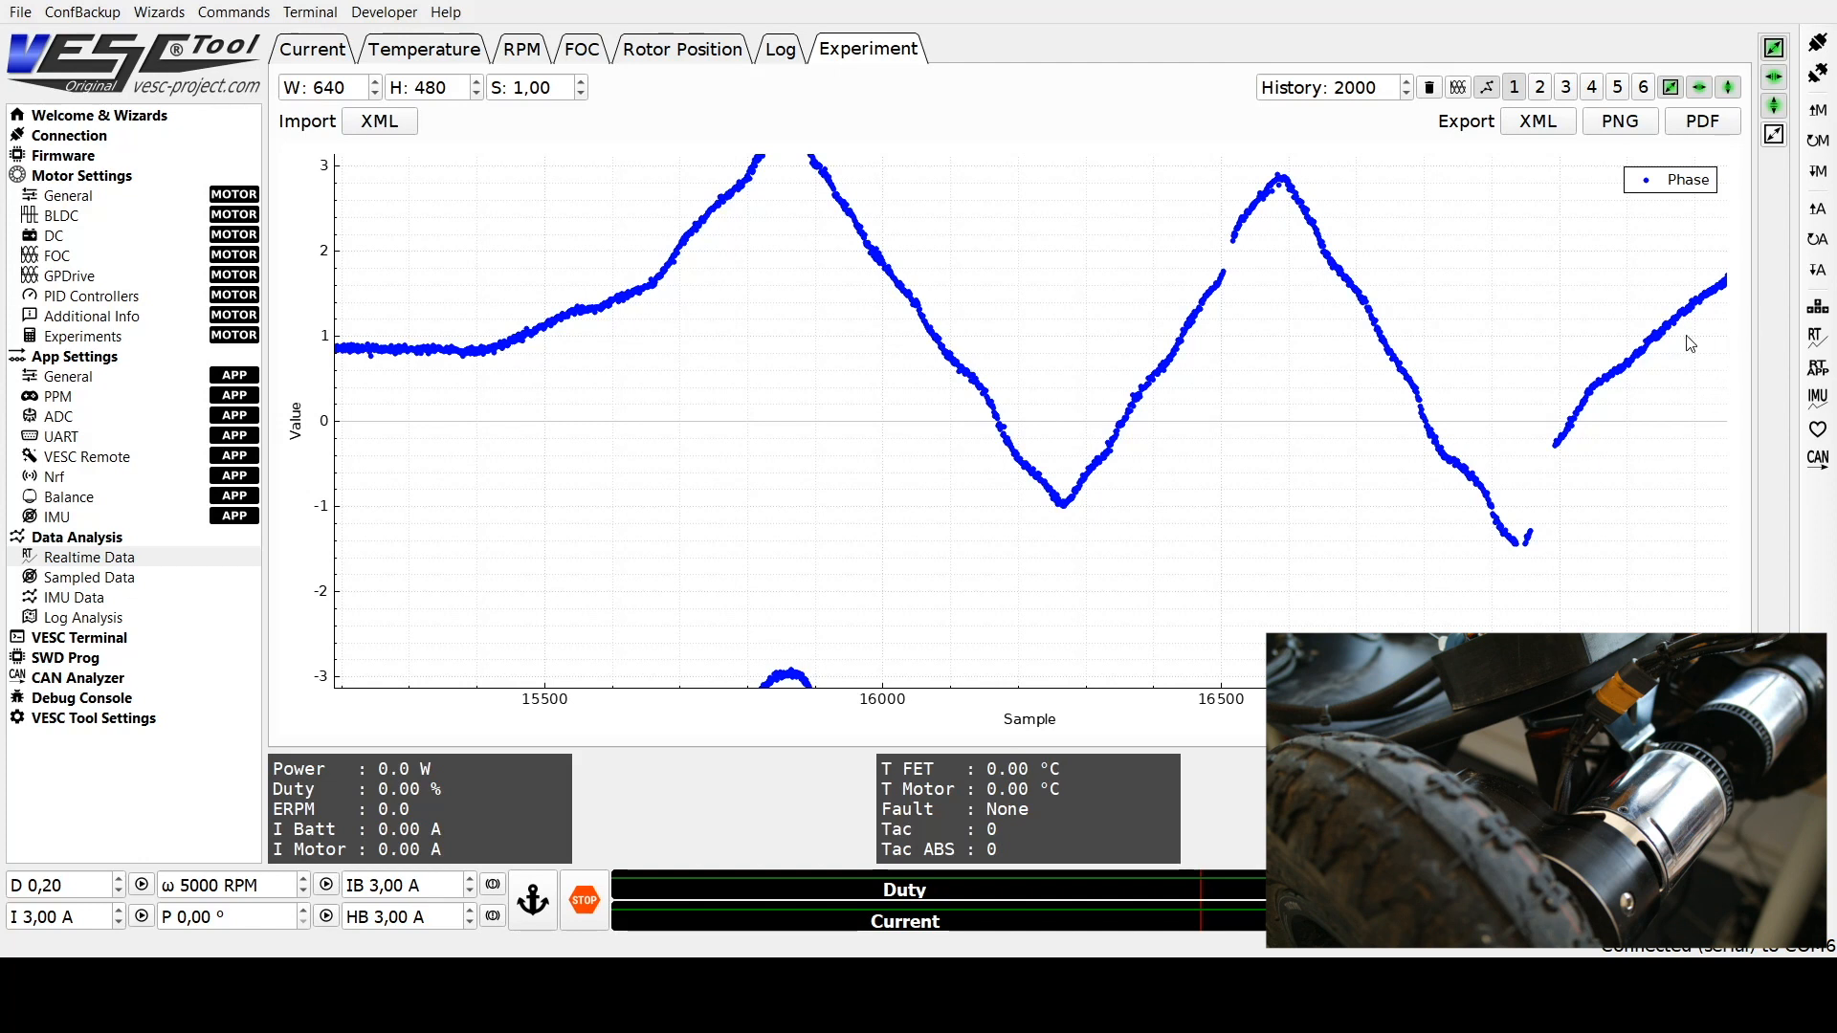
left_click(1817, 308)
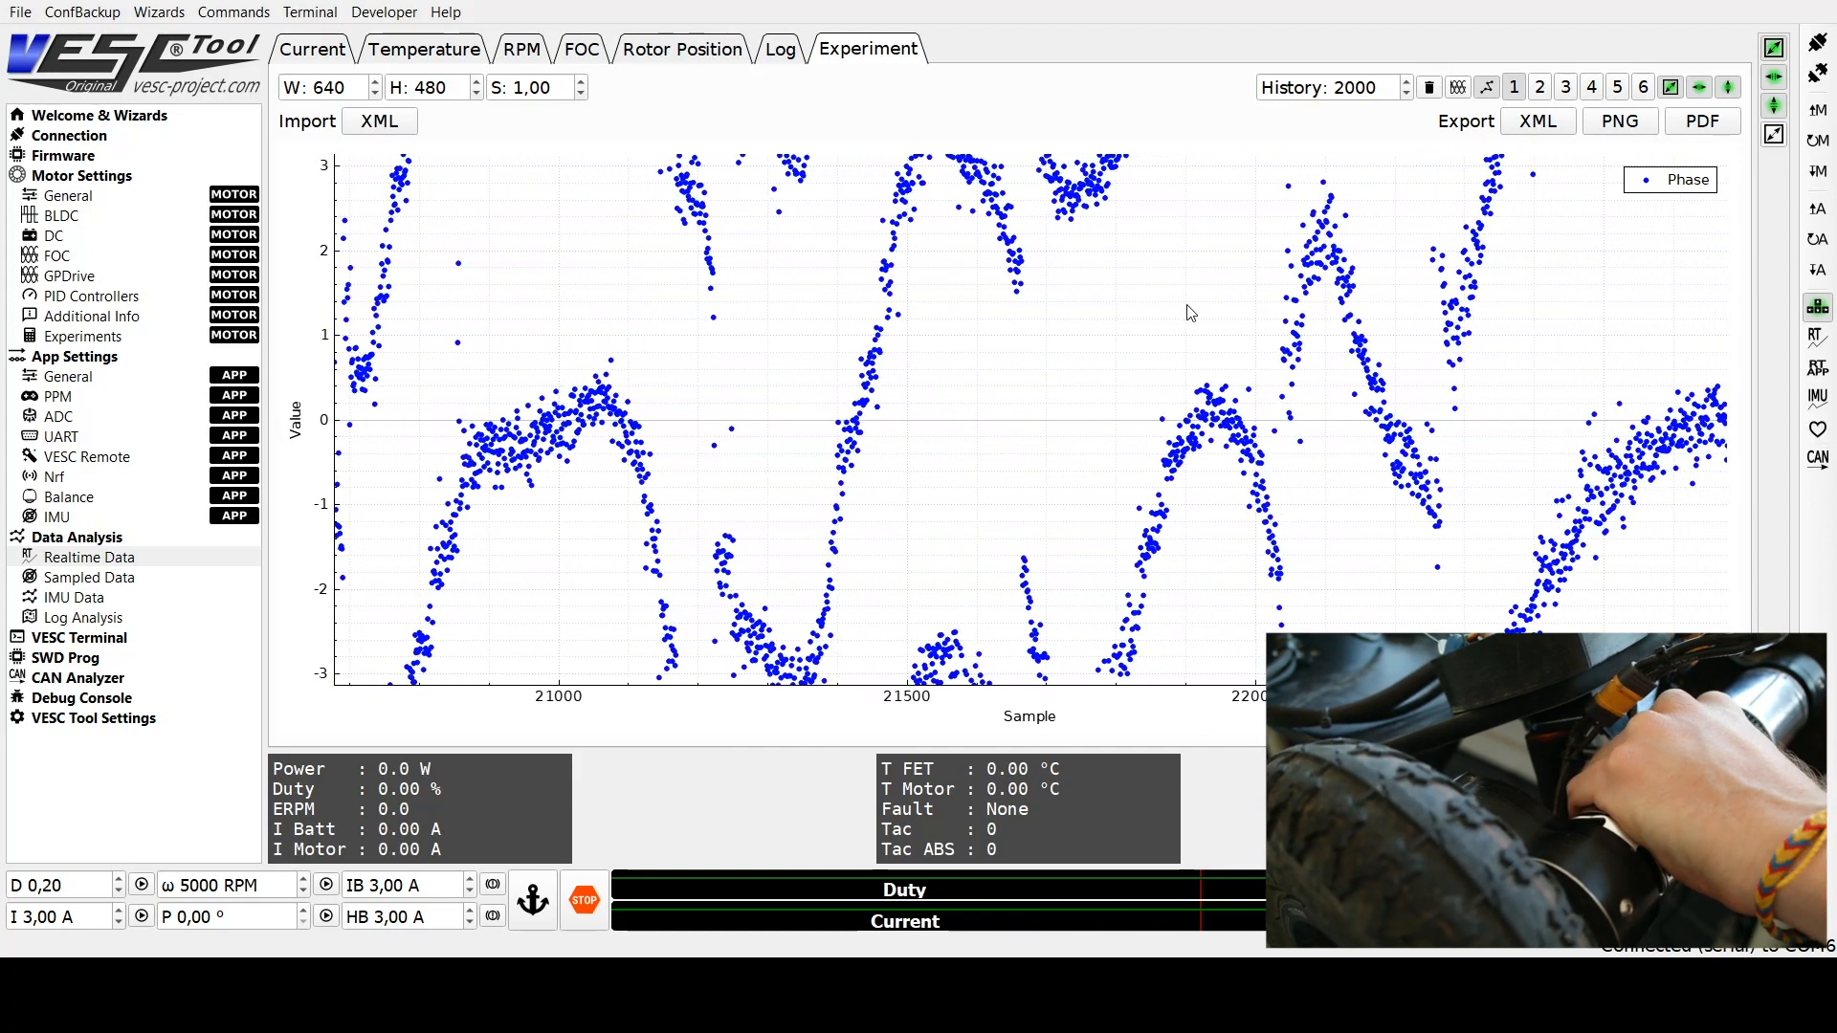
Step: Write HFI Run and Max Voltages of 3 V to the motor configuration and record the realtime Phase plot
left_click(57, 255)
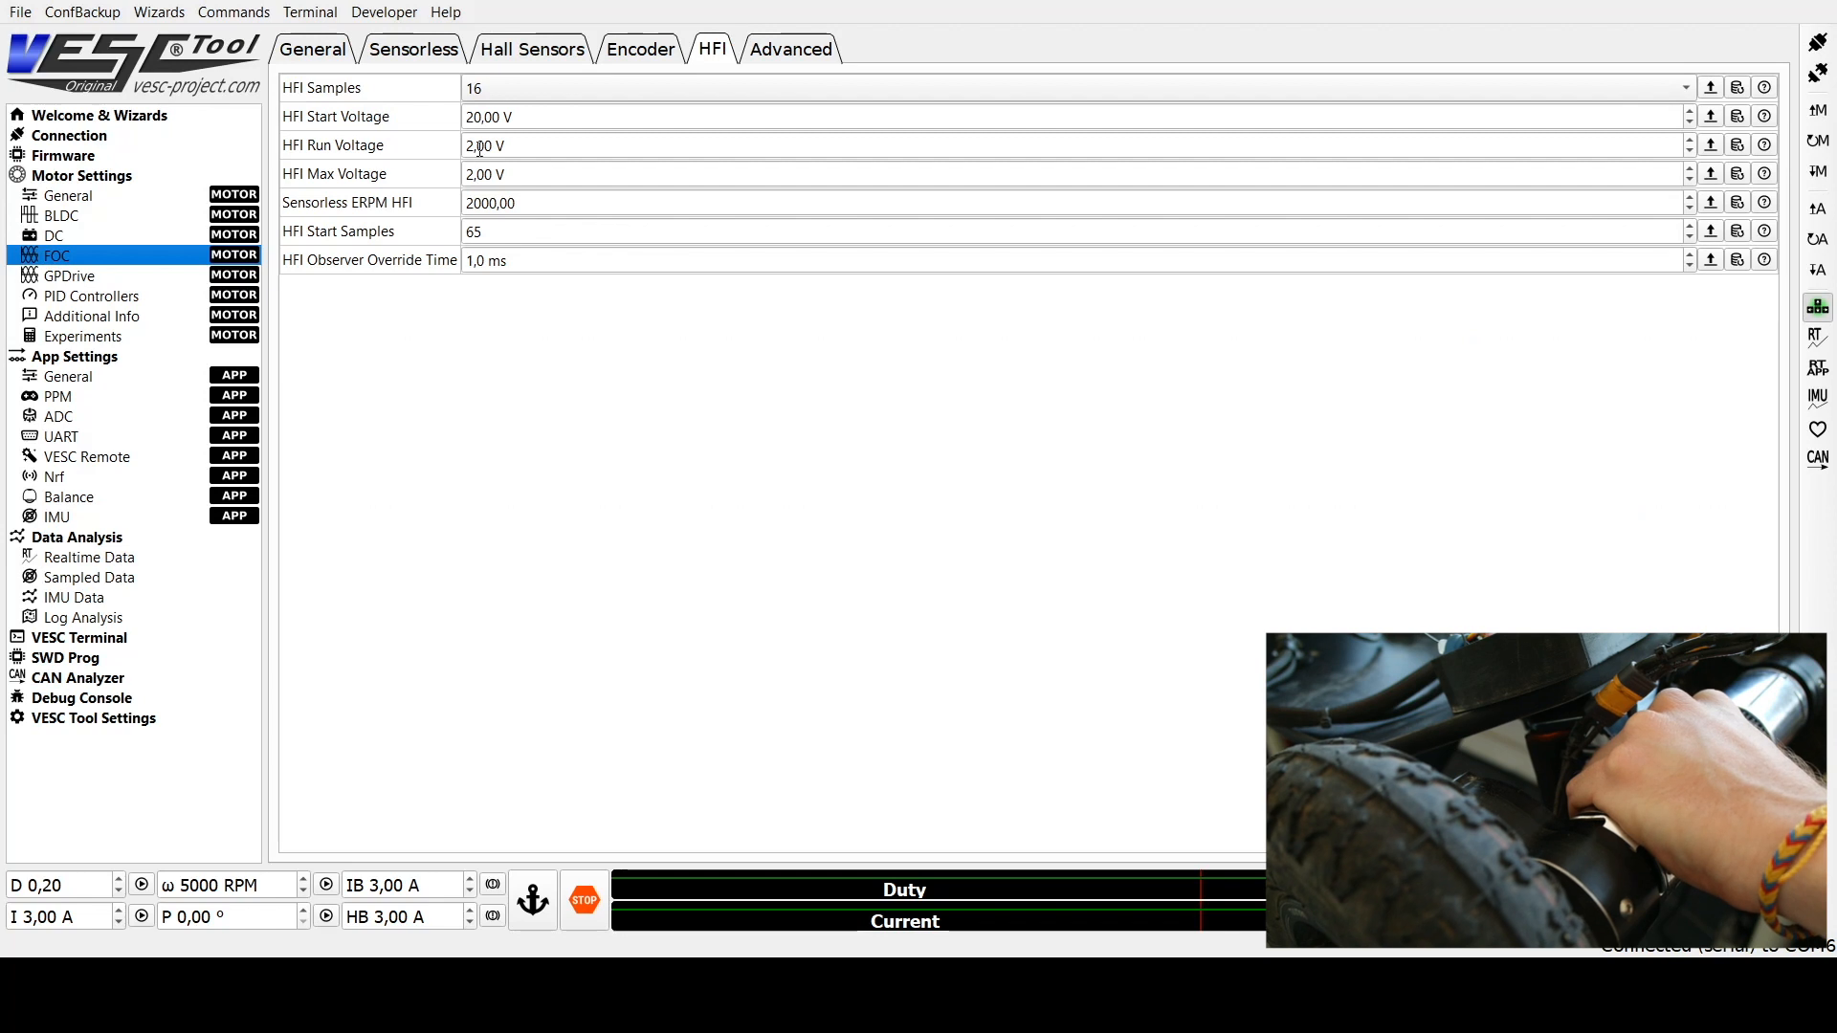
left_click_drag(476, 147, 469, 147)
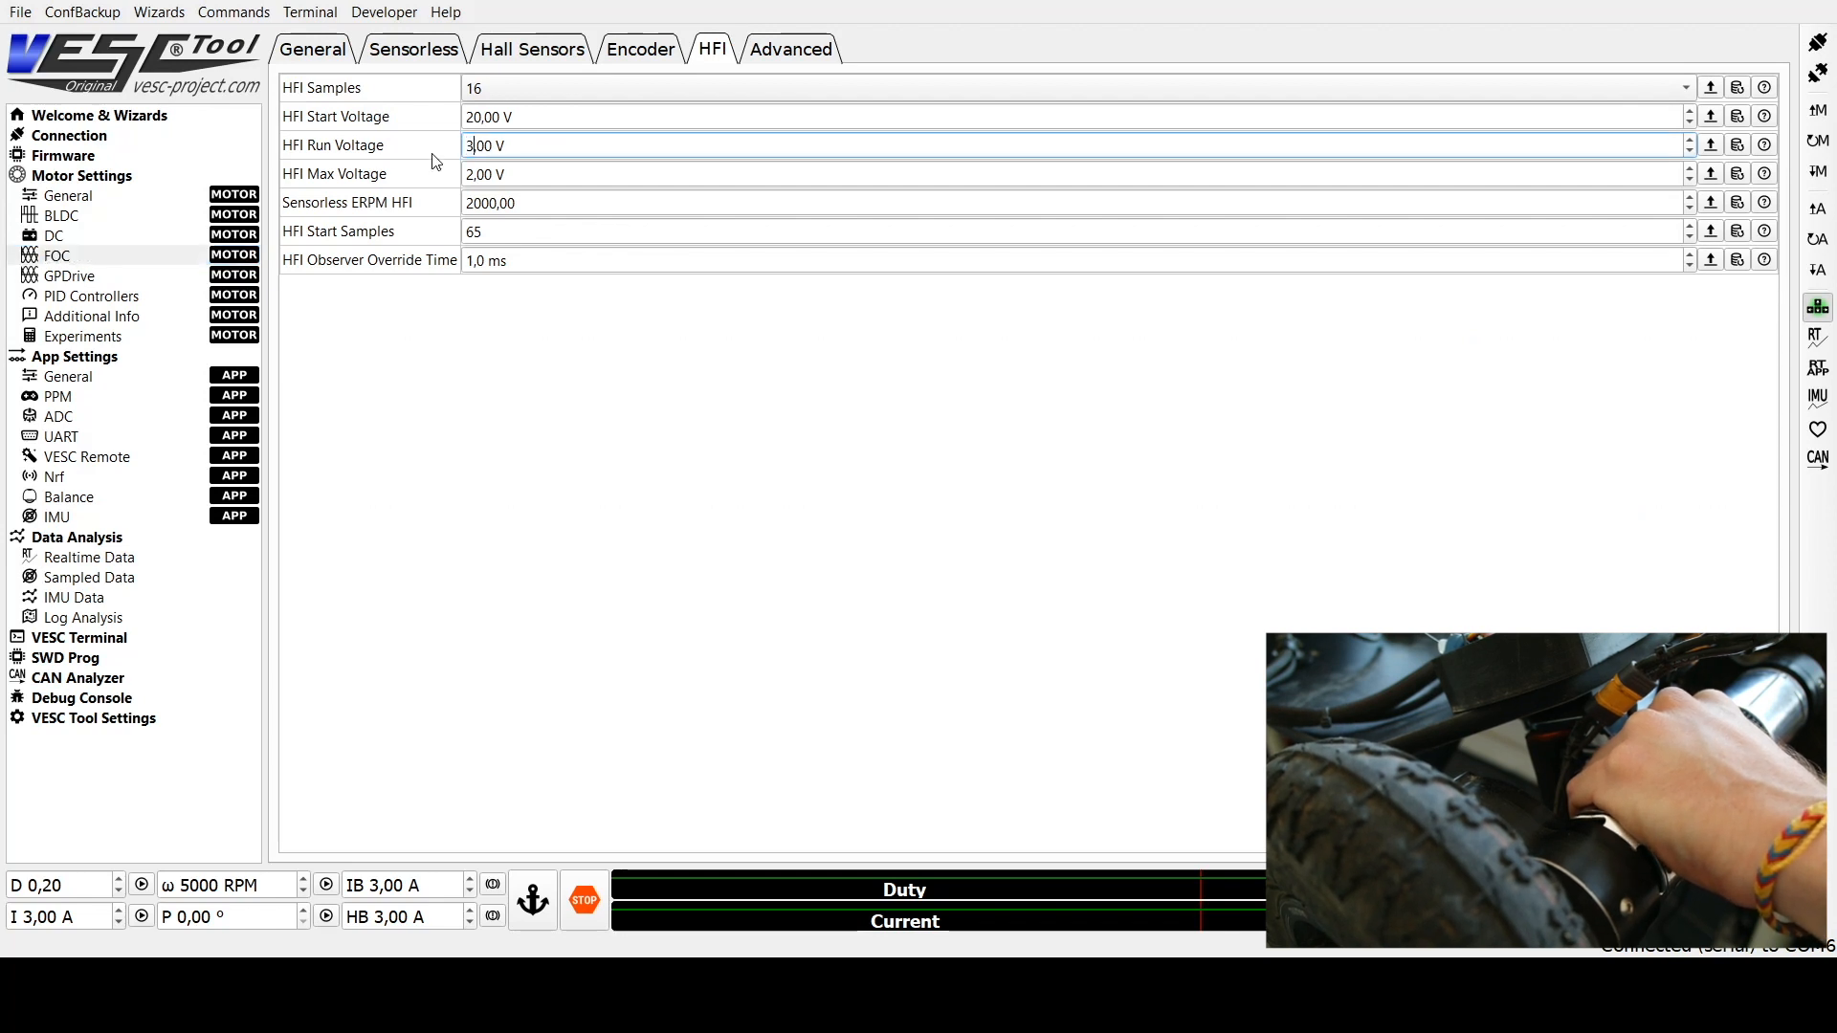
left_click(468, 175)
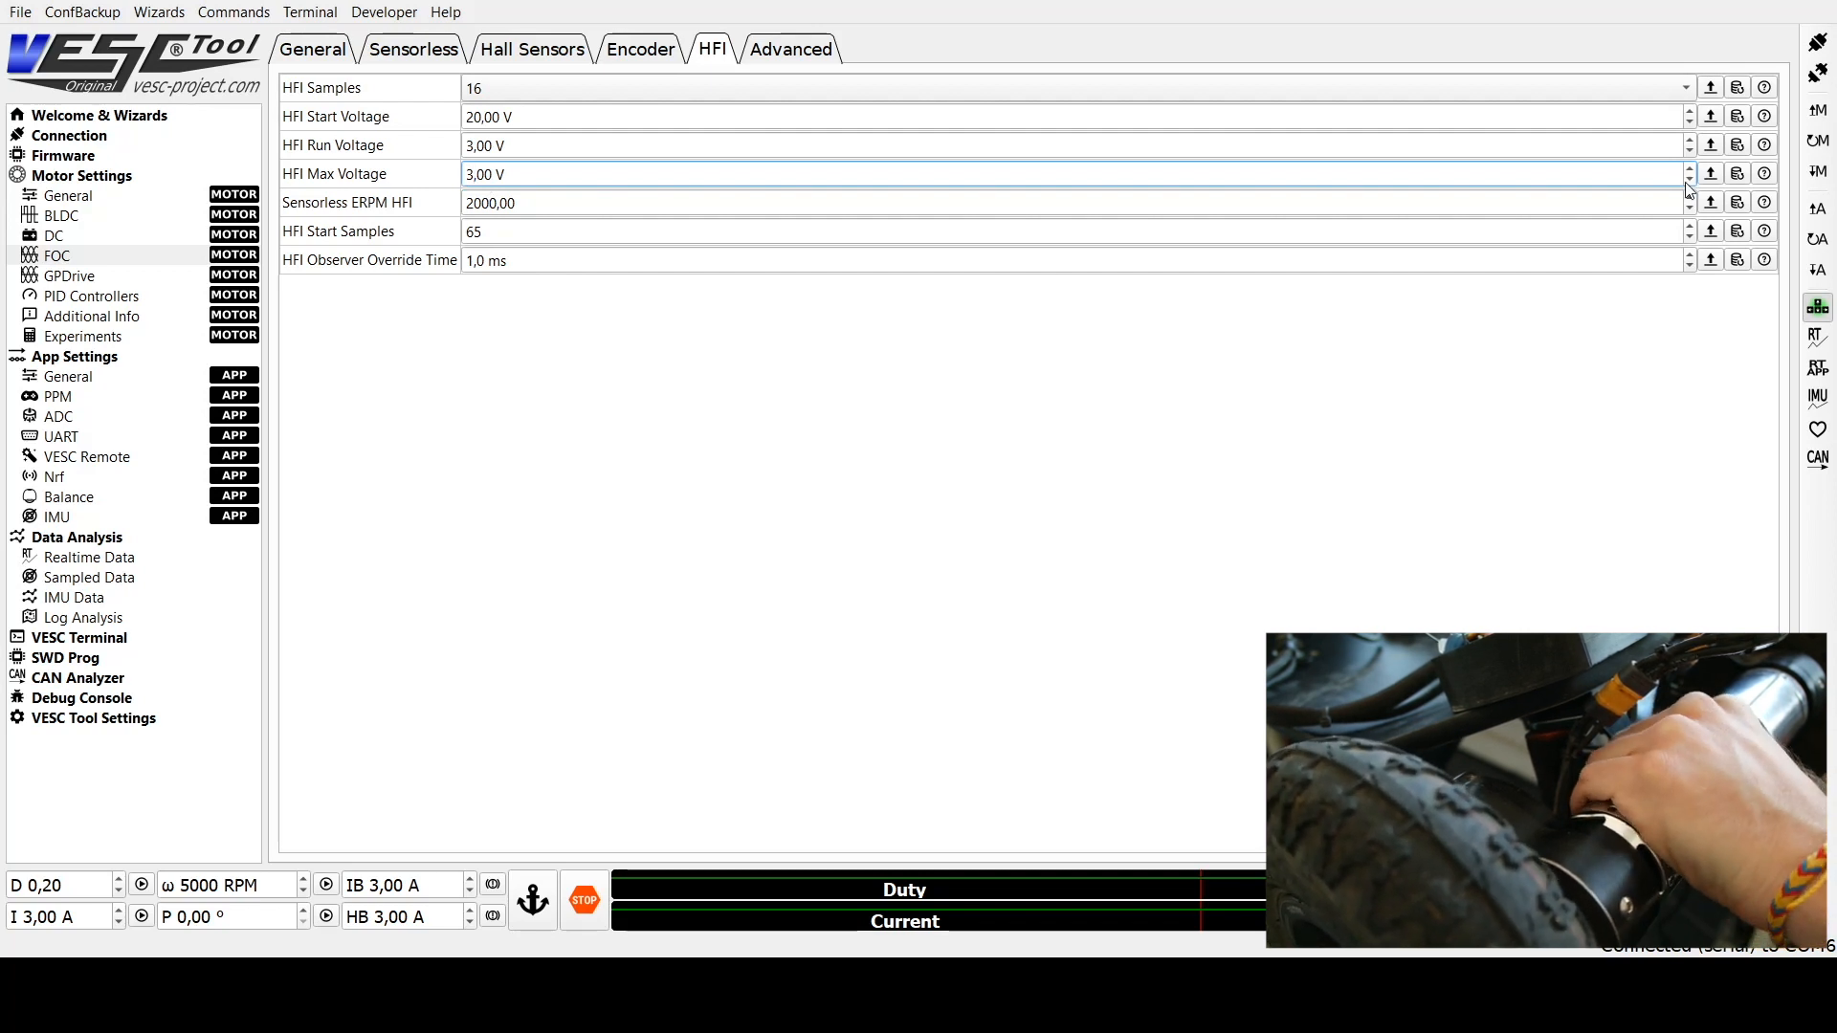
left_click(1823, 178)
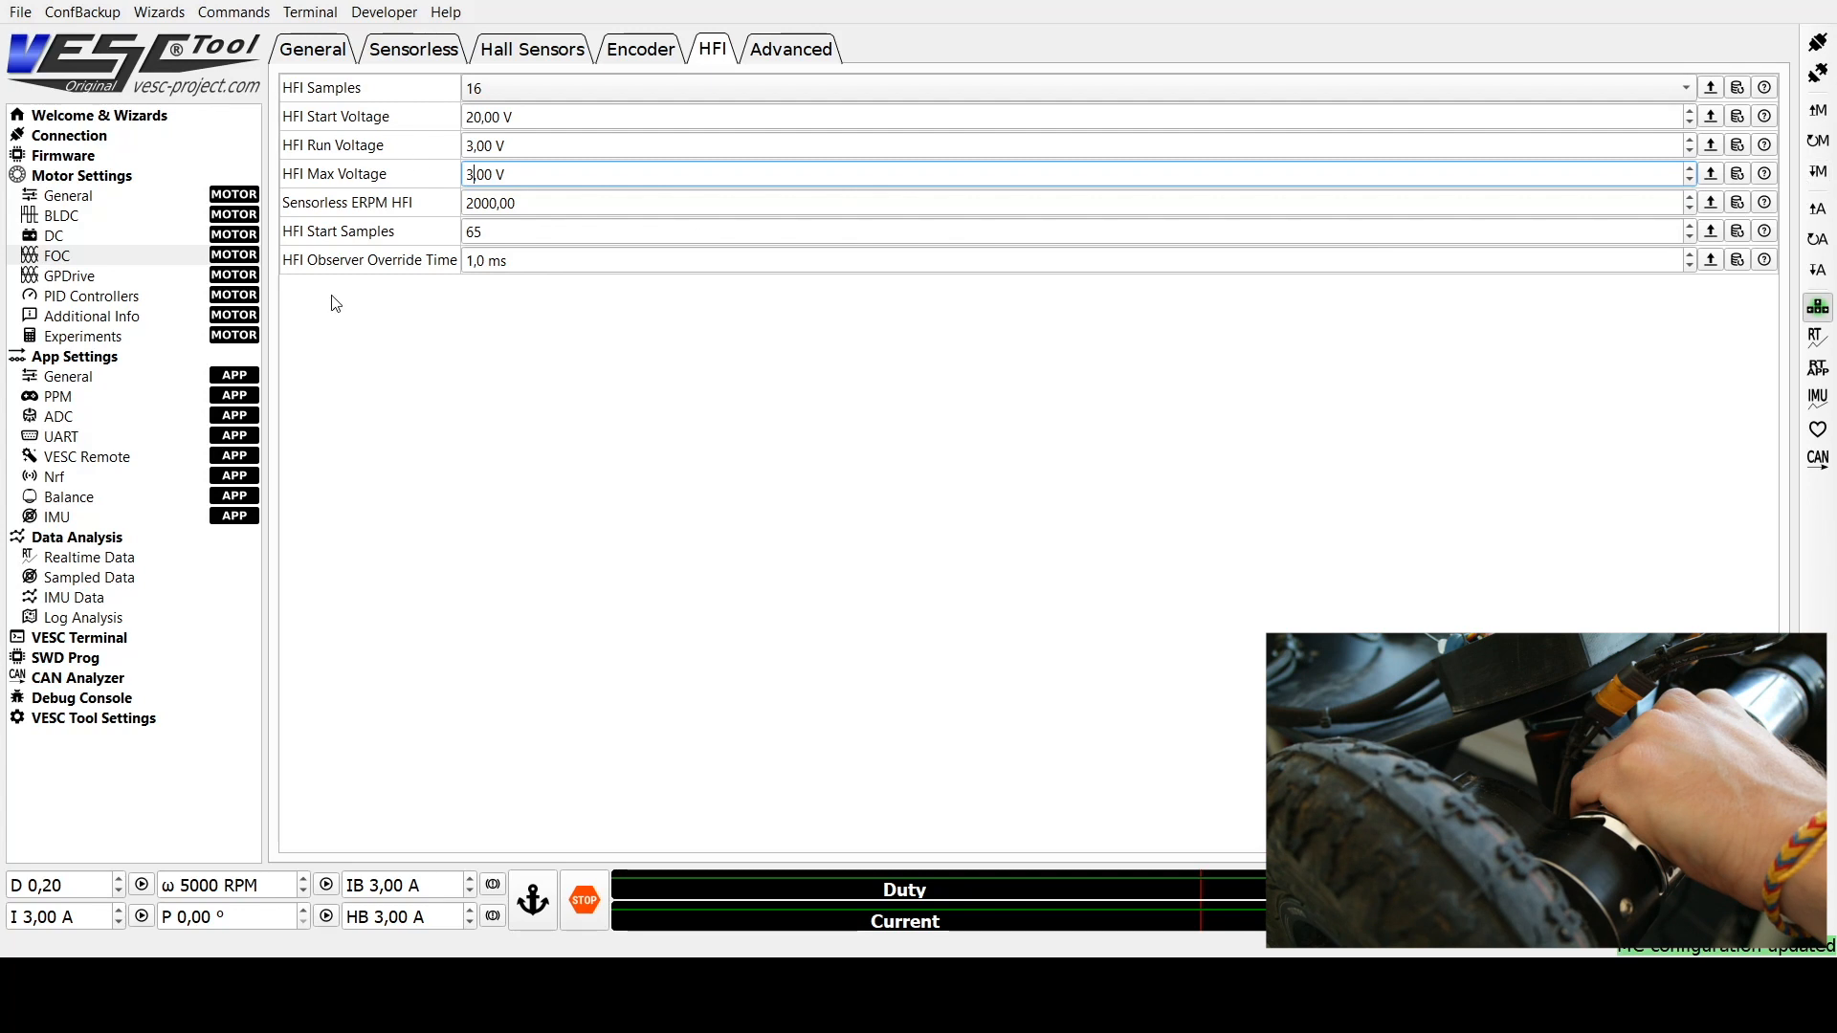
left_click(89, 559)
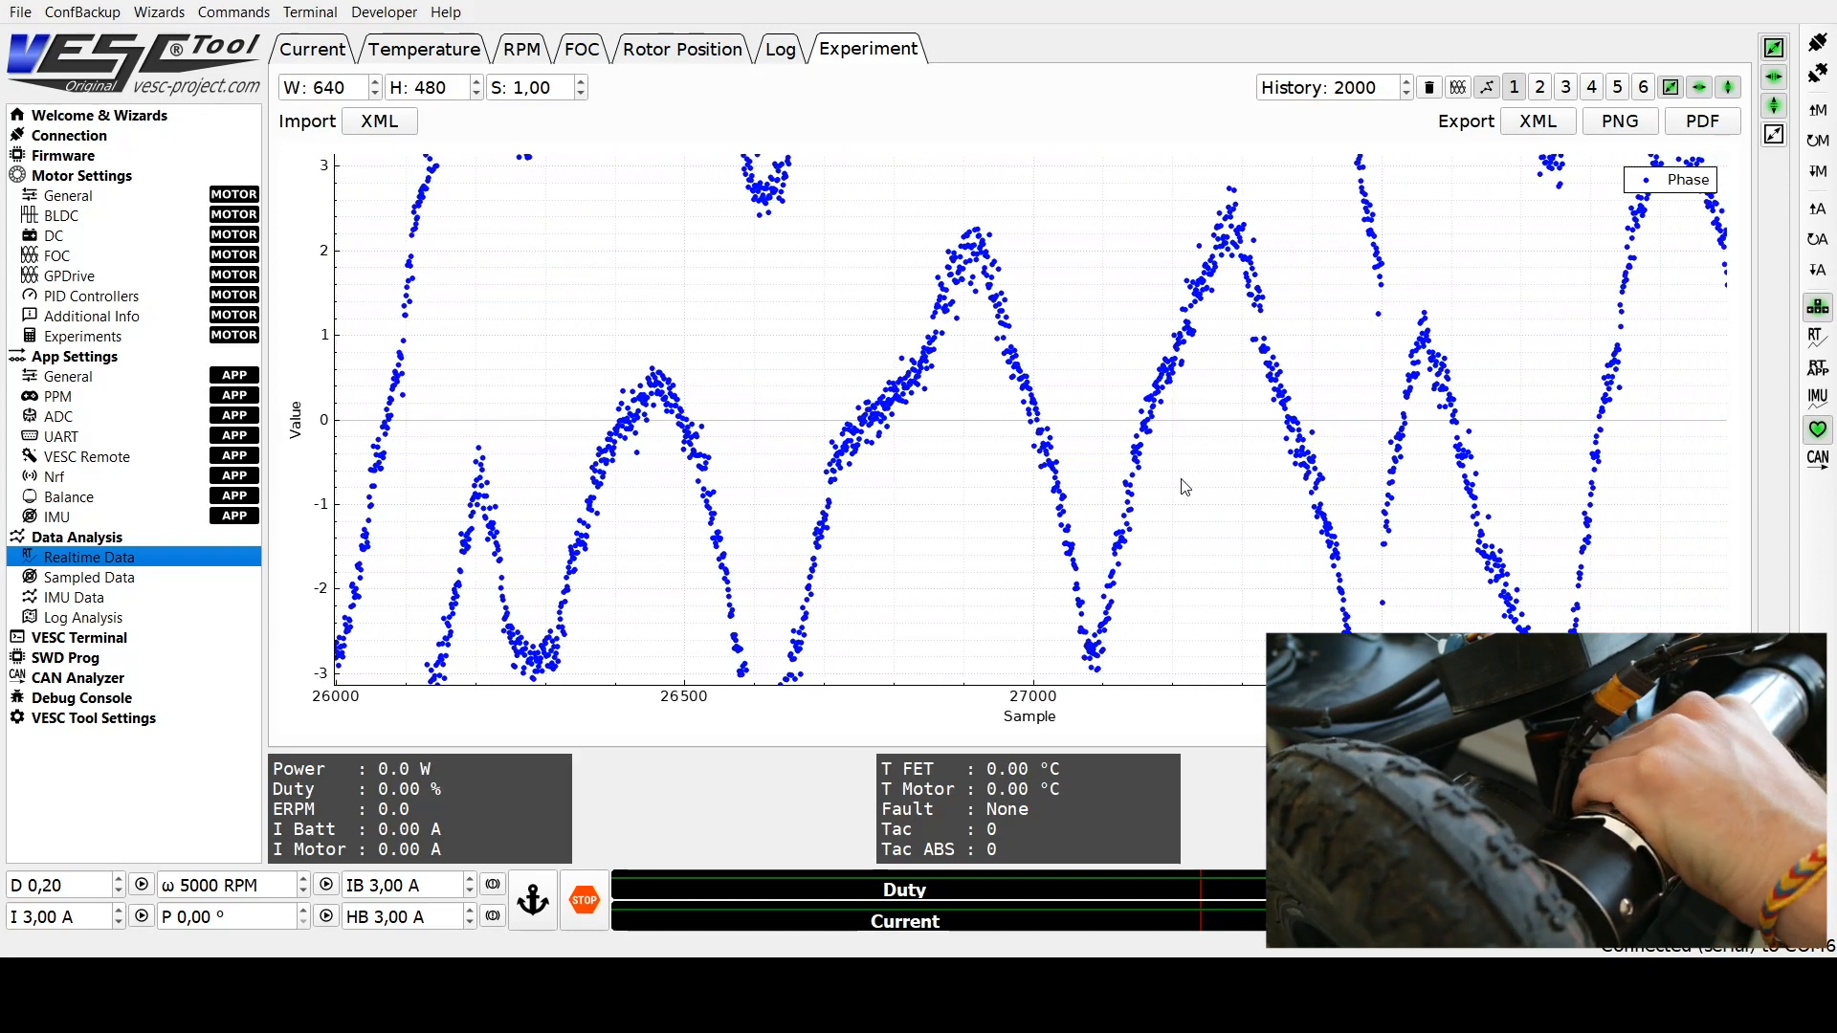
Step: Write HFI Run and Max Voltages of 4 V to the motor configuration and record the realtime Phase plot
left_click(89, 257)
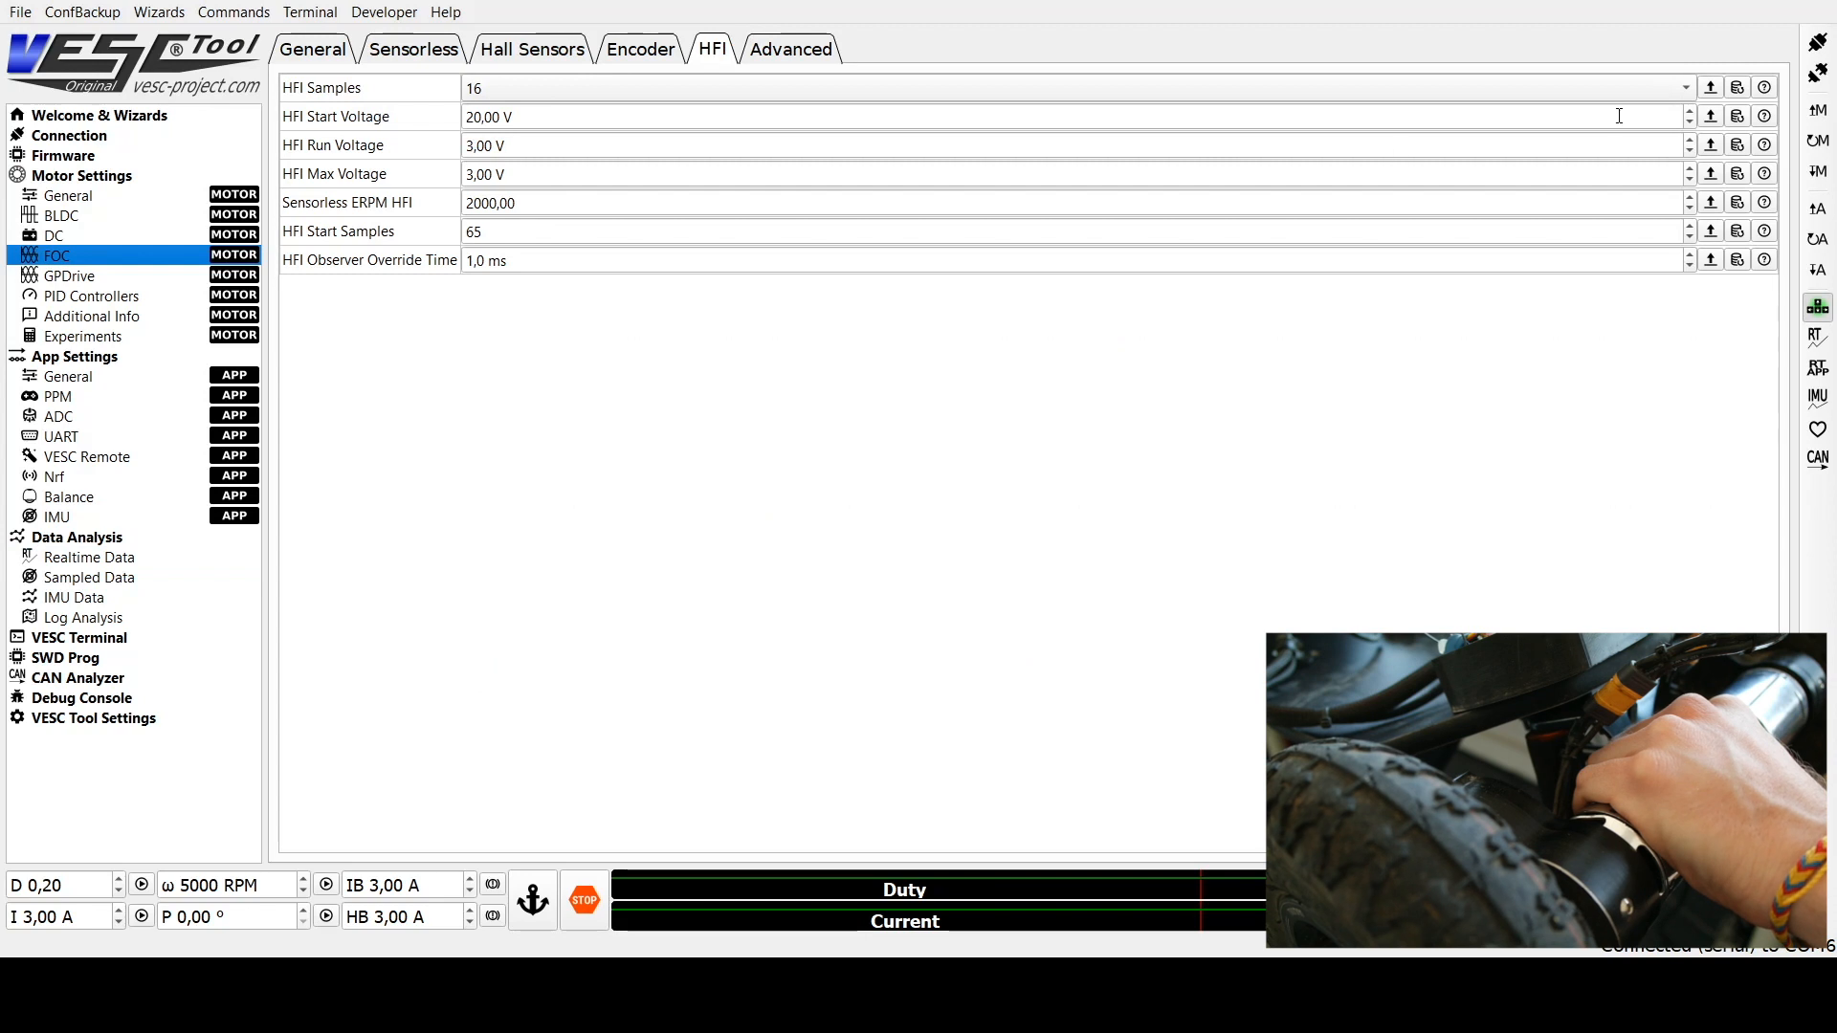
left_click(1690, 139)
left_click(1690, 169)
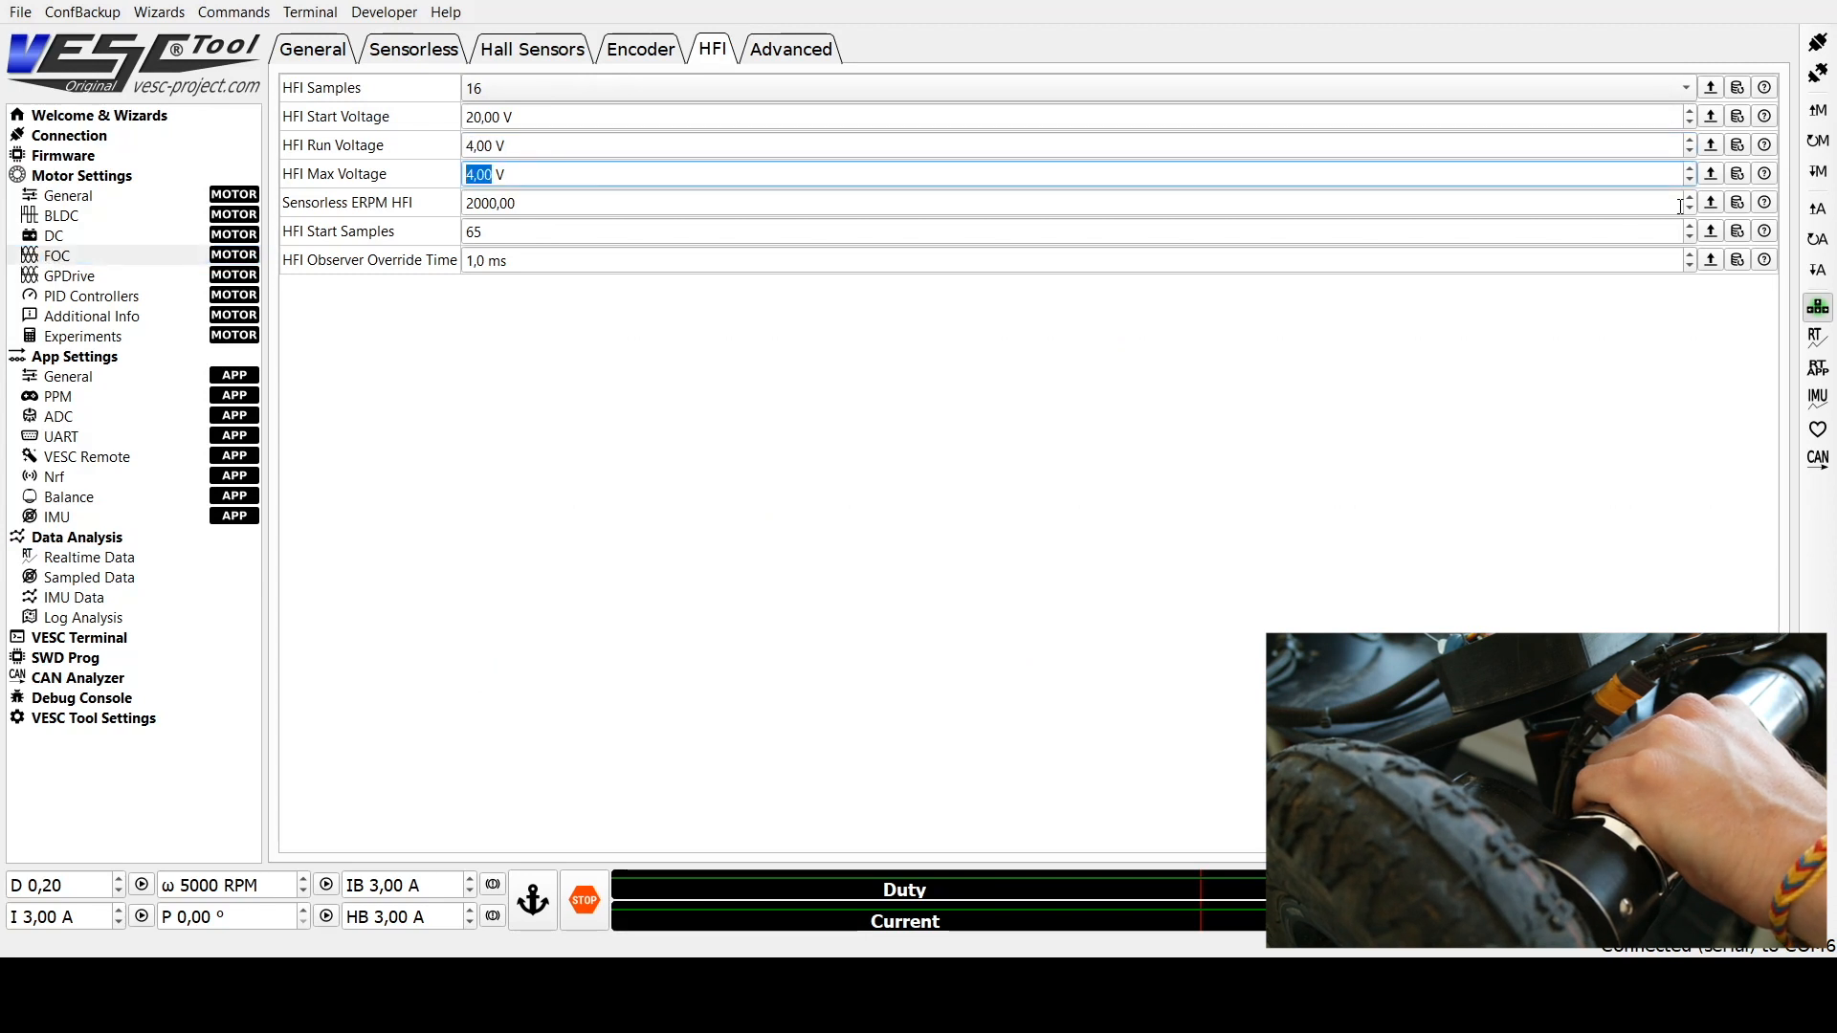
left_click(1817, 173)
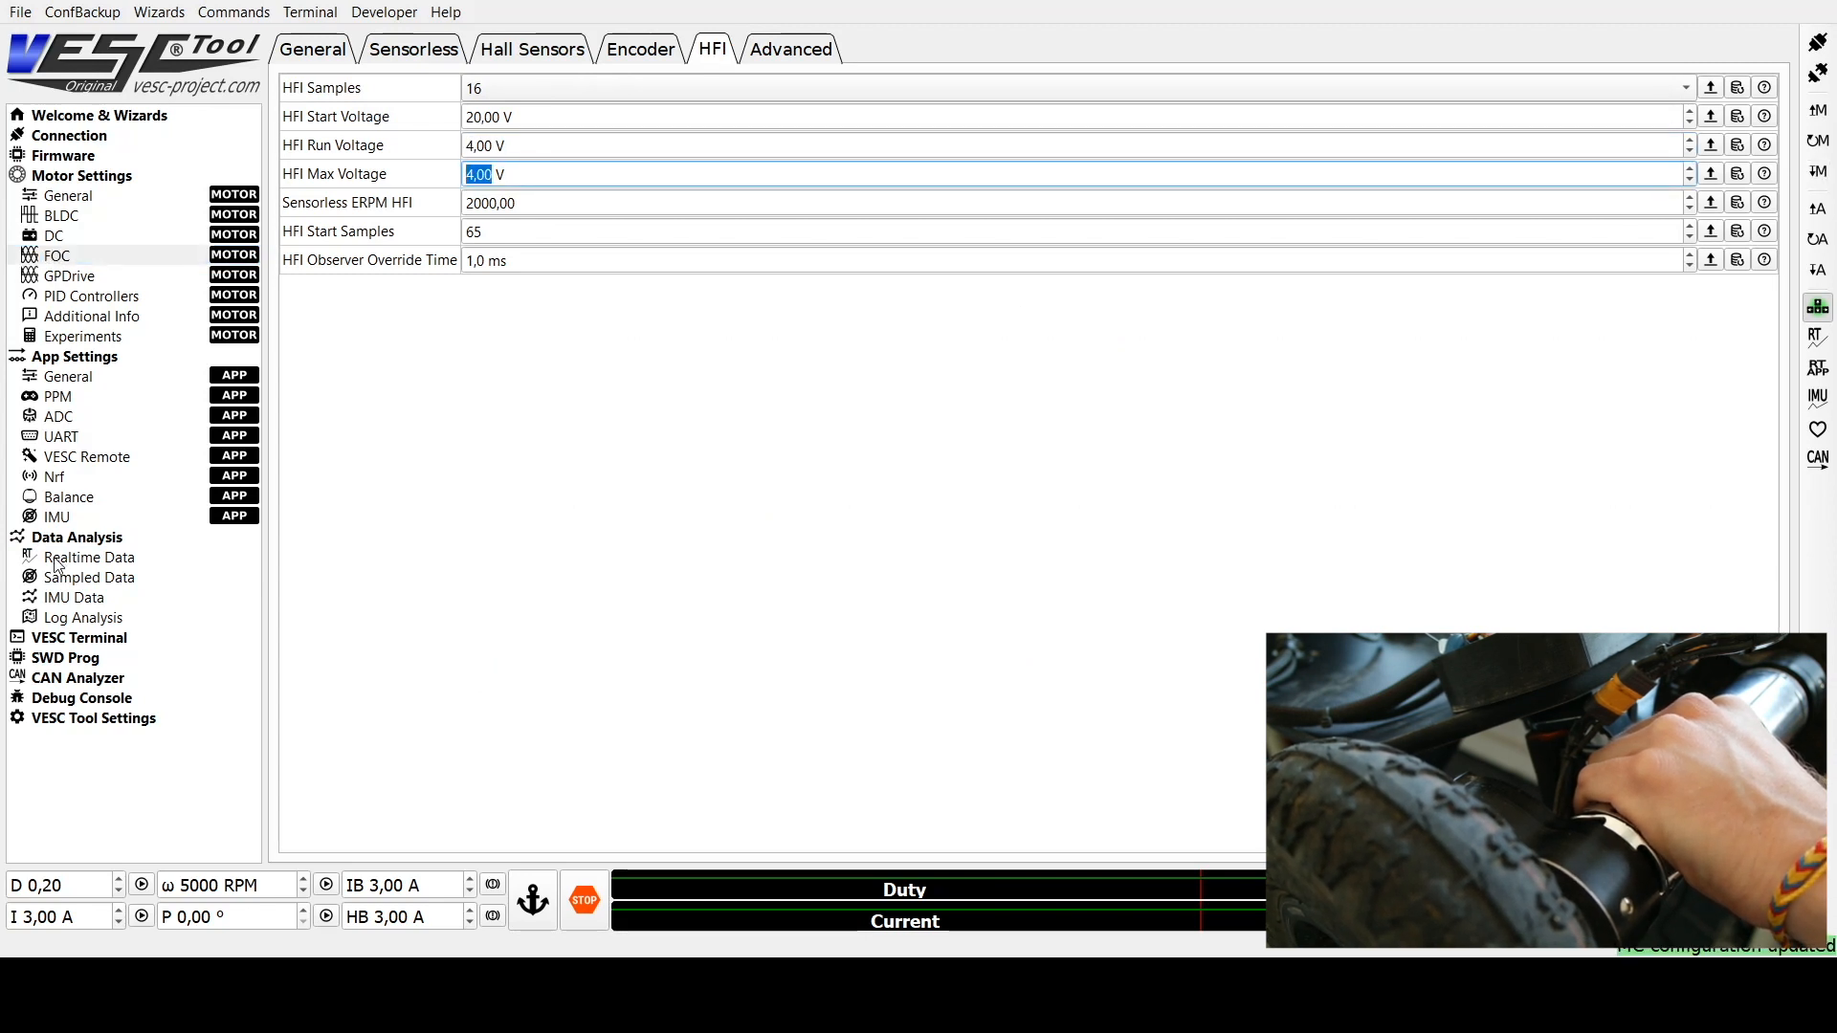
left_click(89, 558)
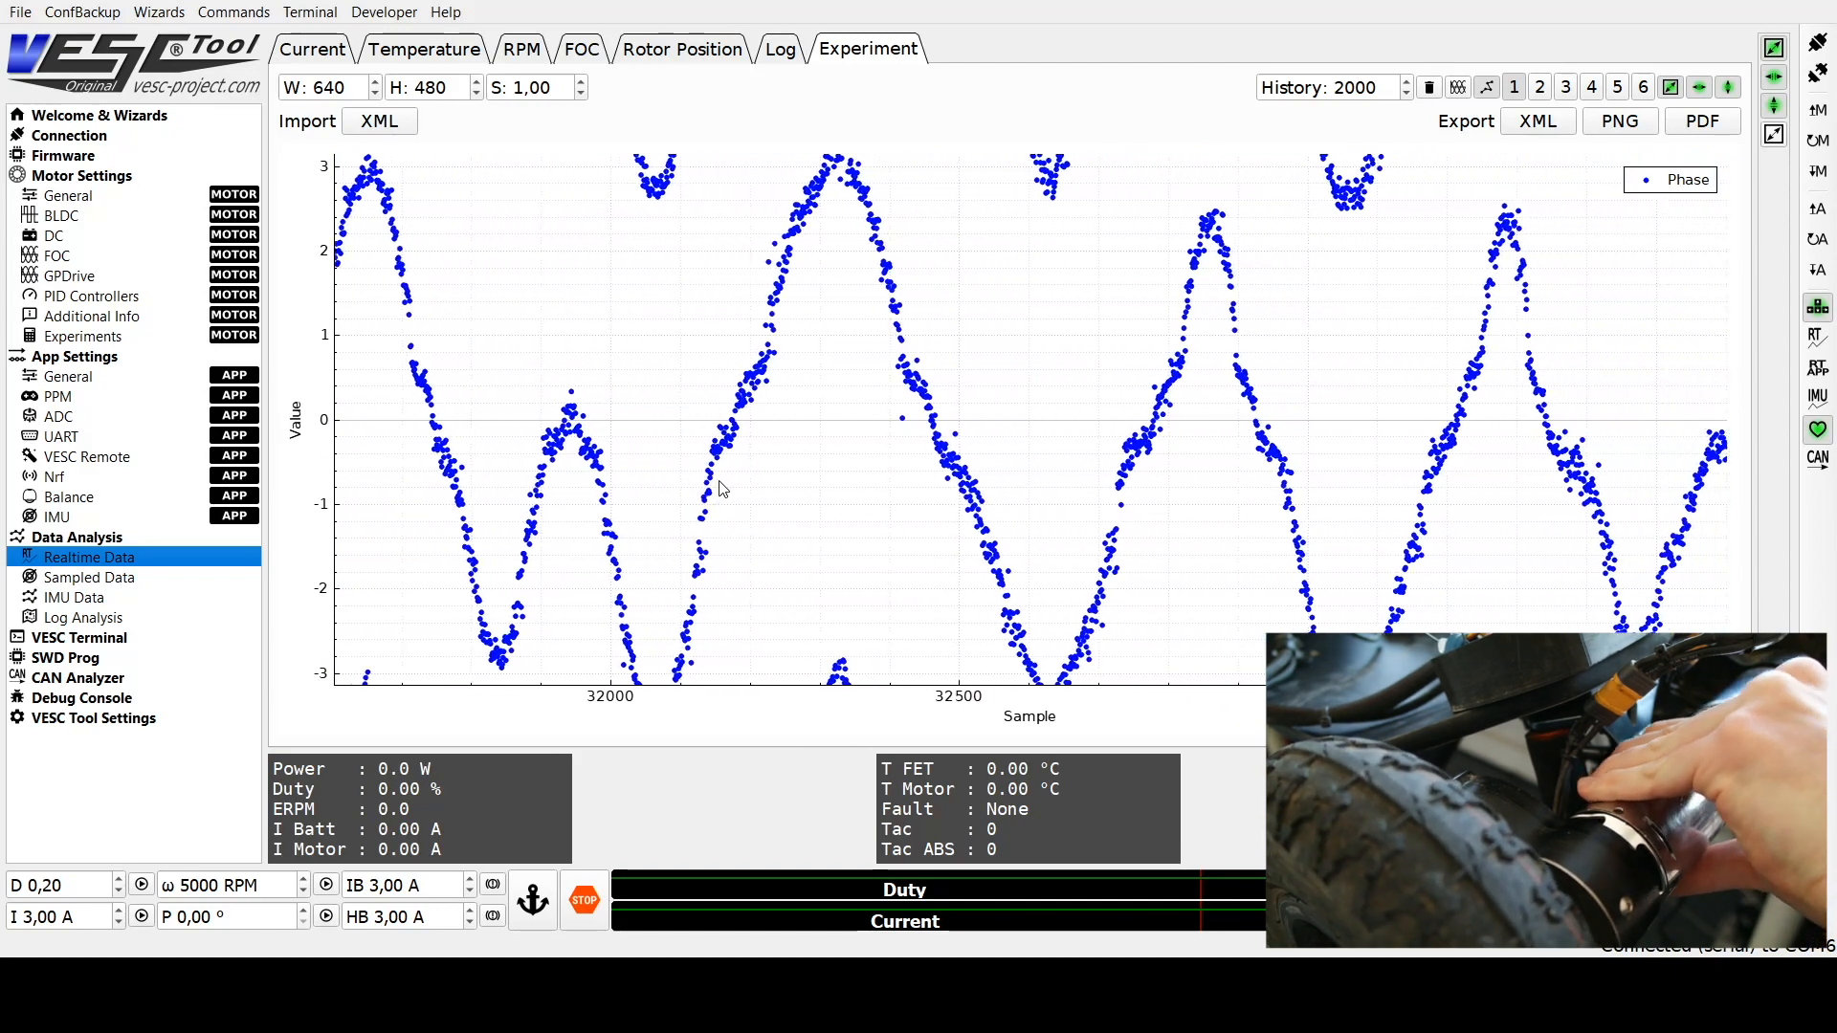
Step: Write HFI Run and Max Voltages of 5 V to the motor configuration and record the realtime Phase plot
left_click(57, 256)
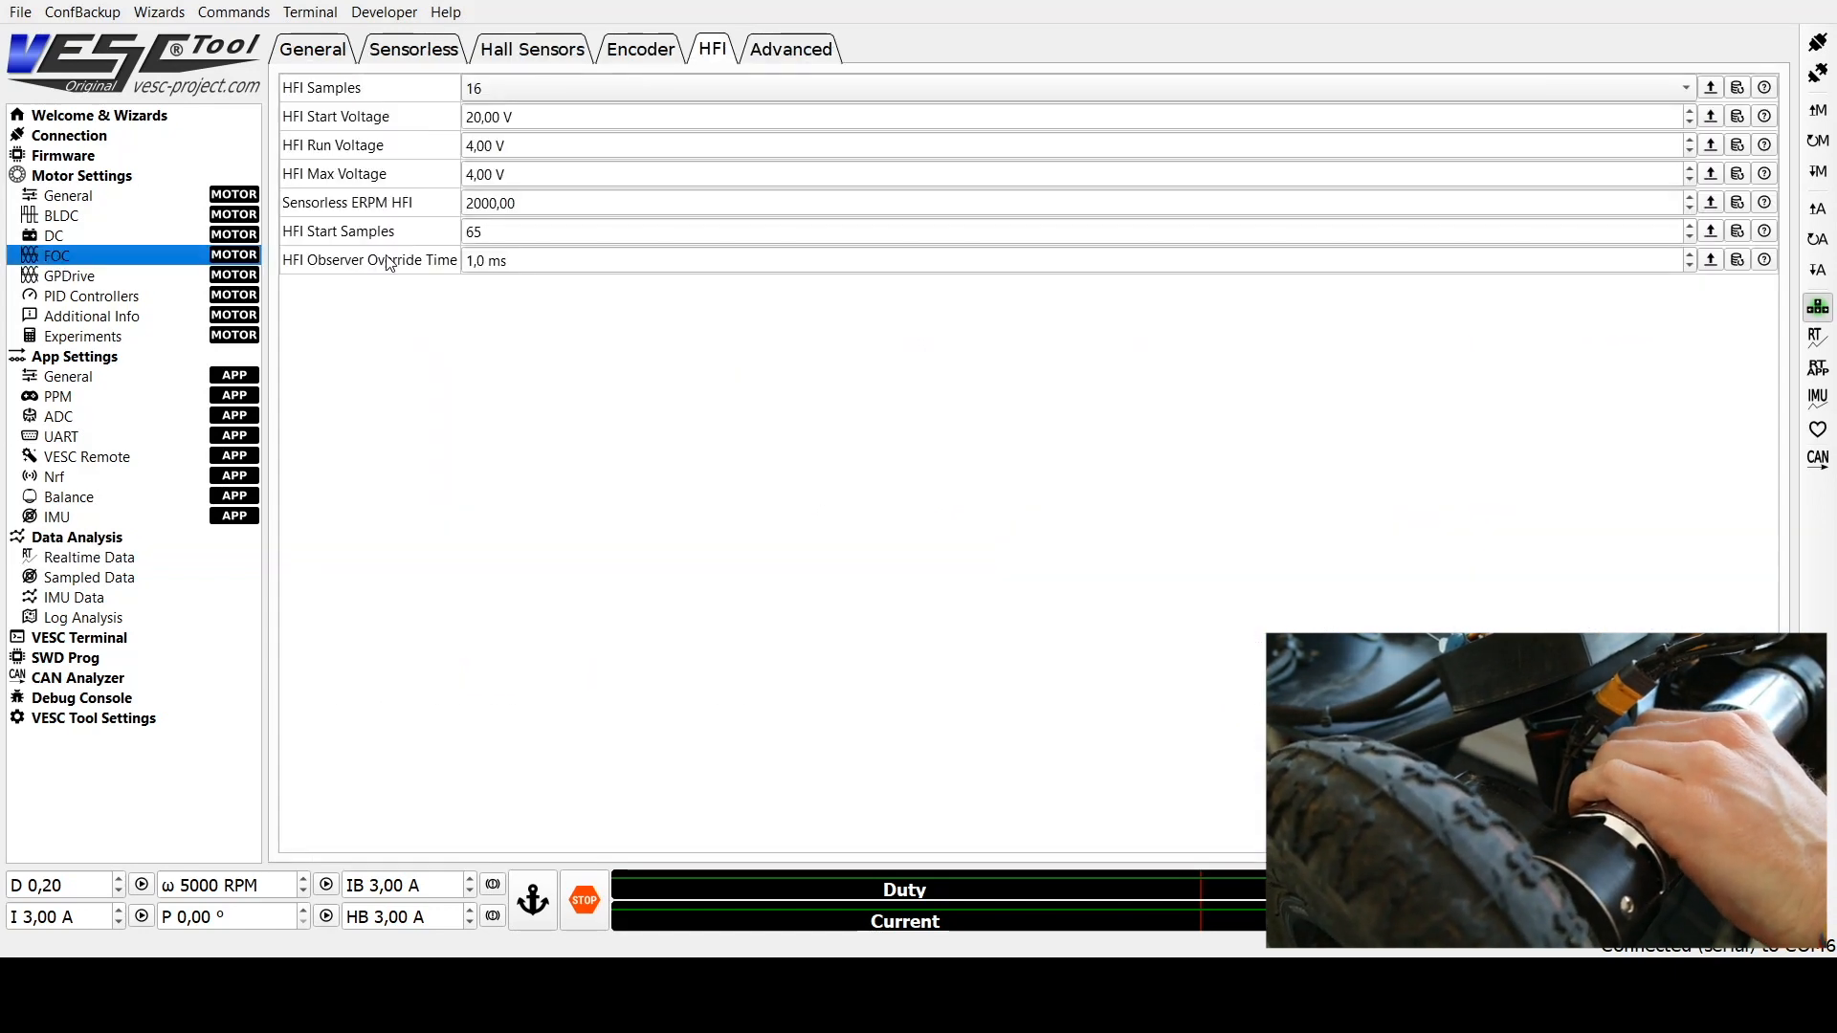
left_click(1689, 140)
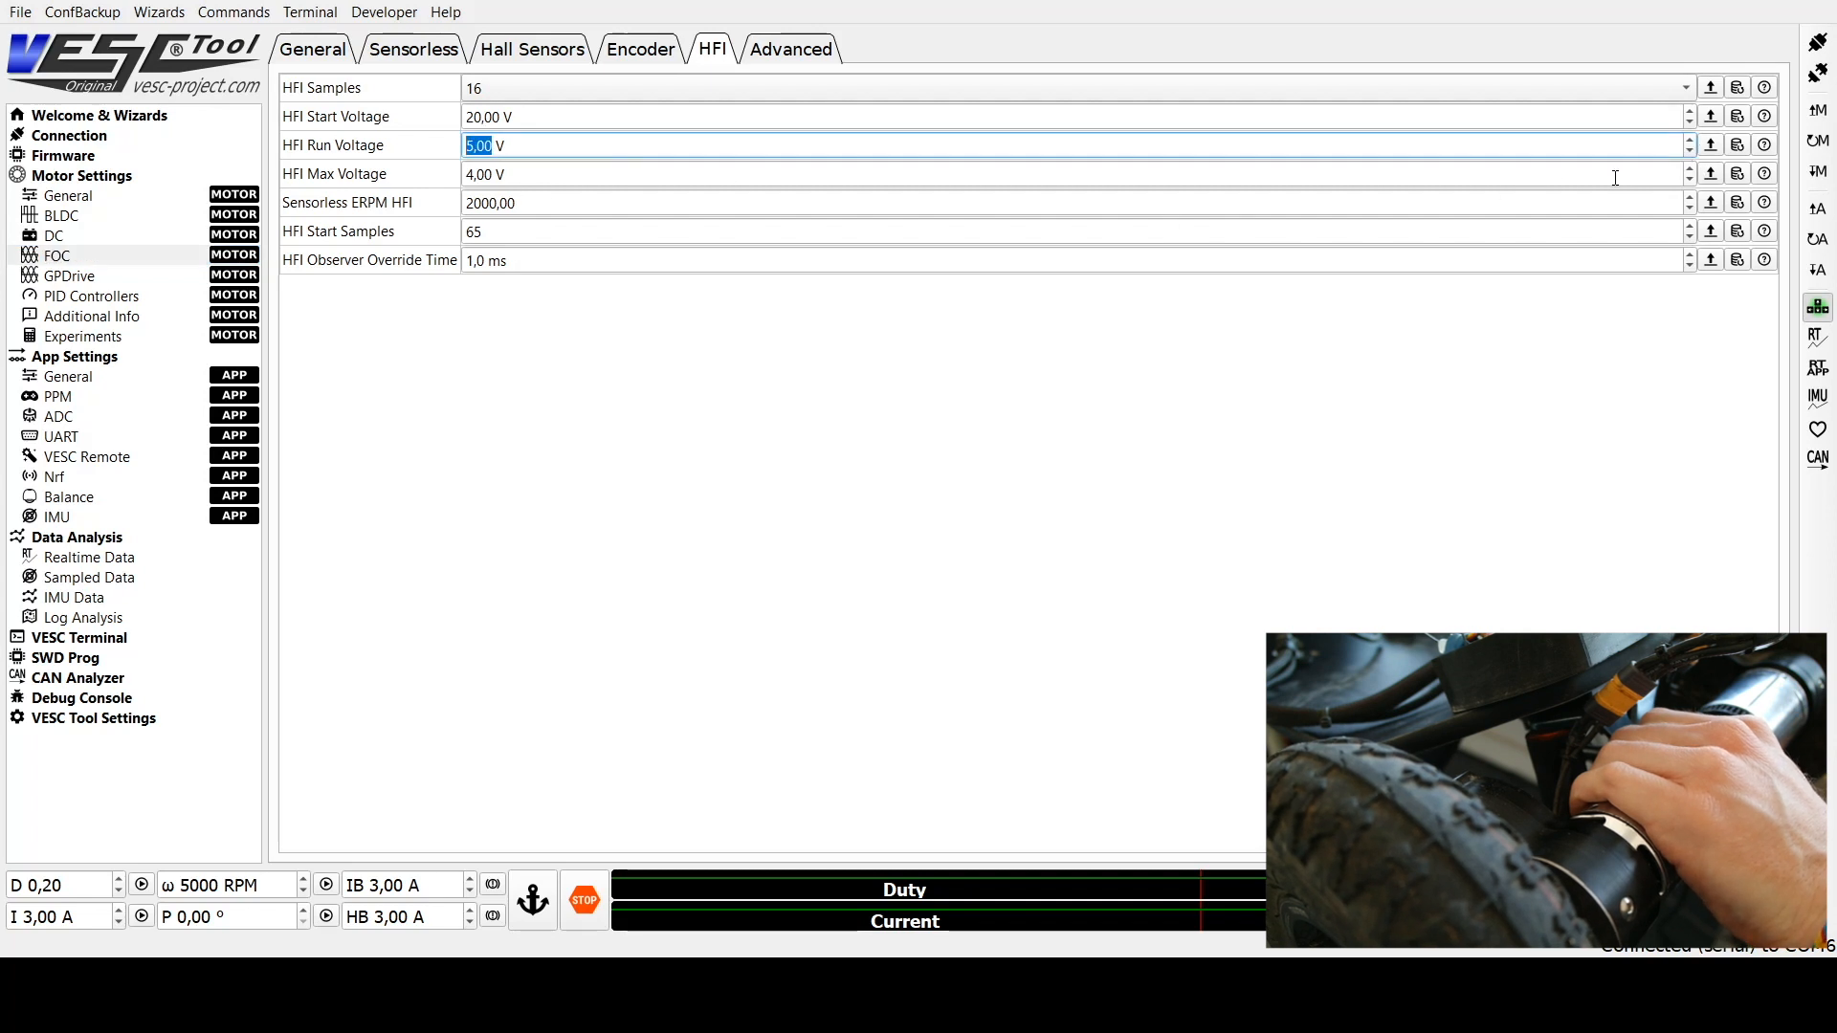
left_click(1690, 169)
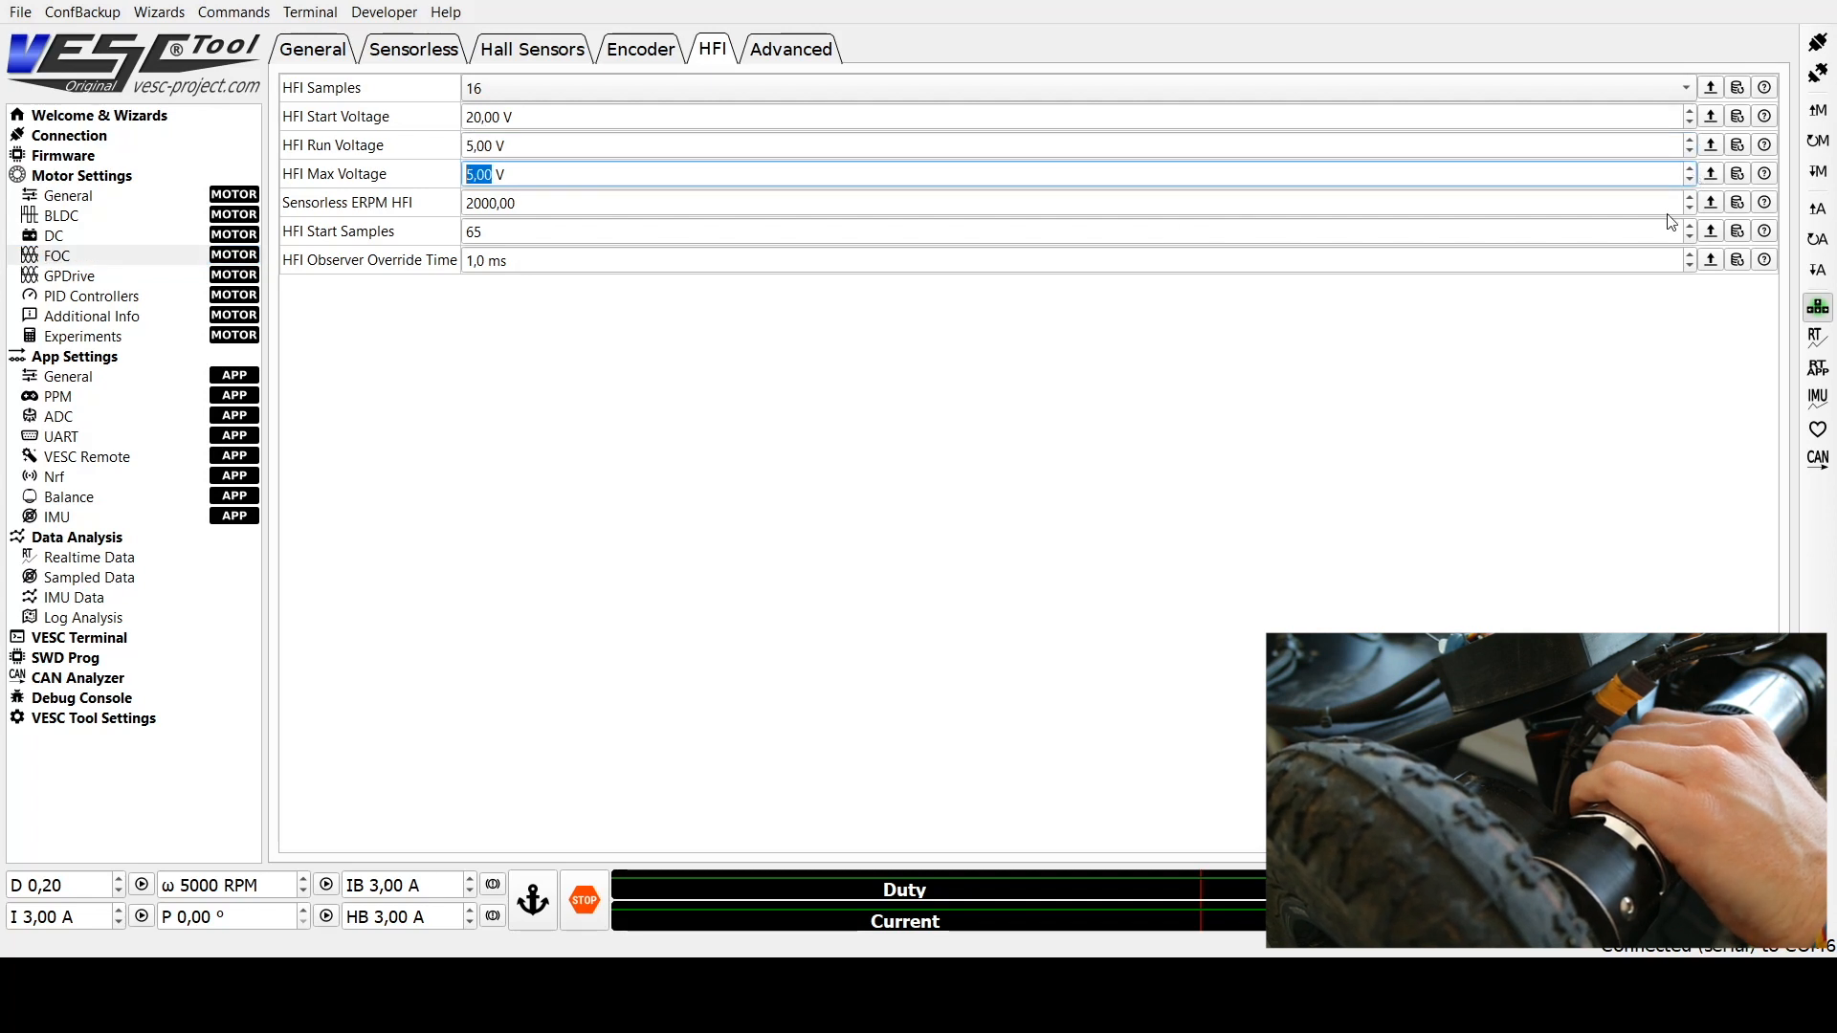
left_click(1817, 171)
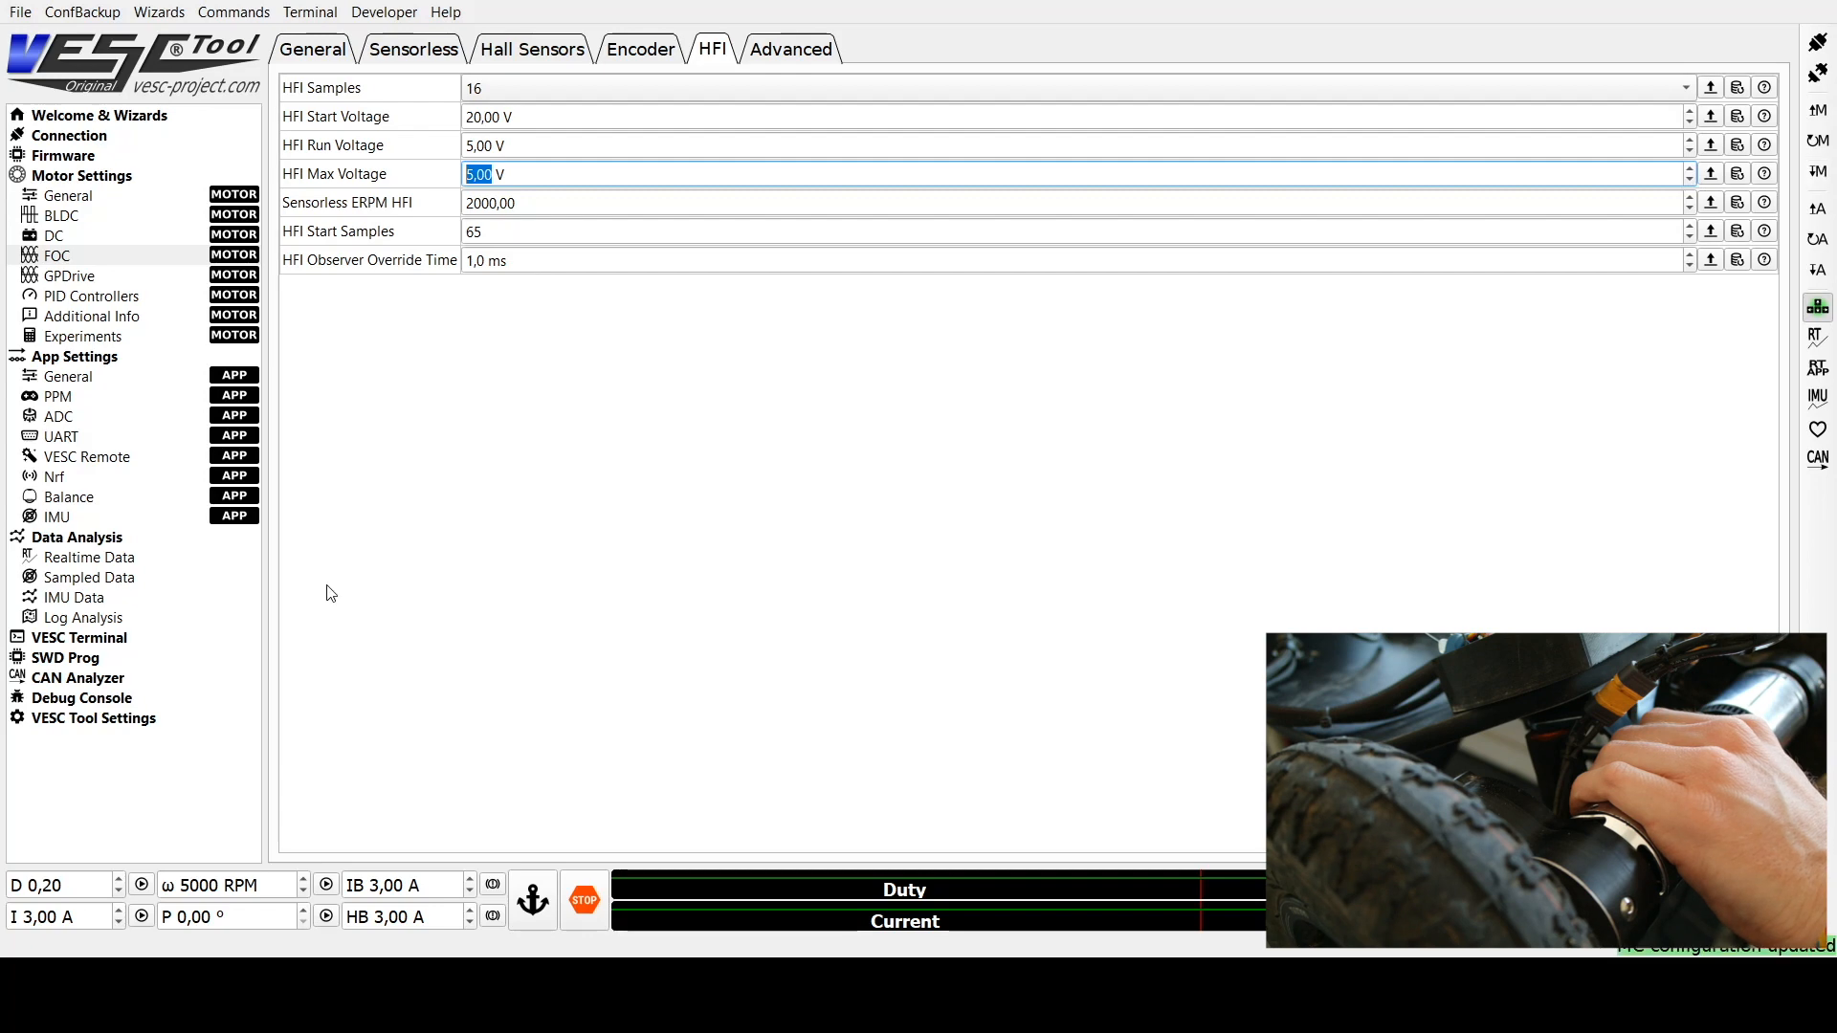
left_click(67, 560)
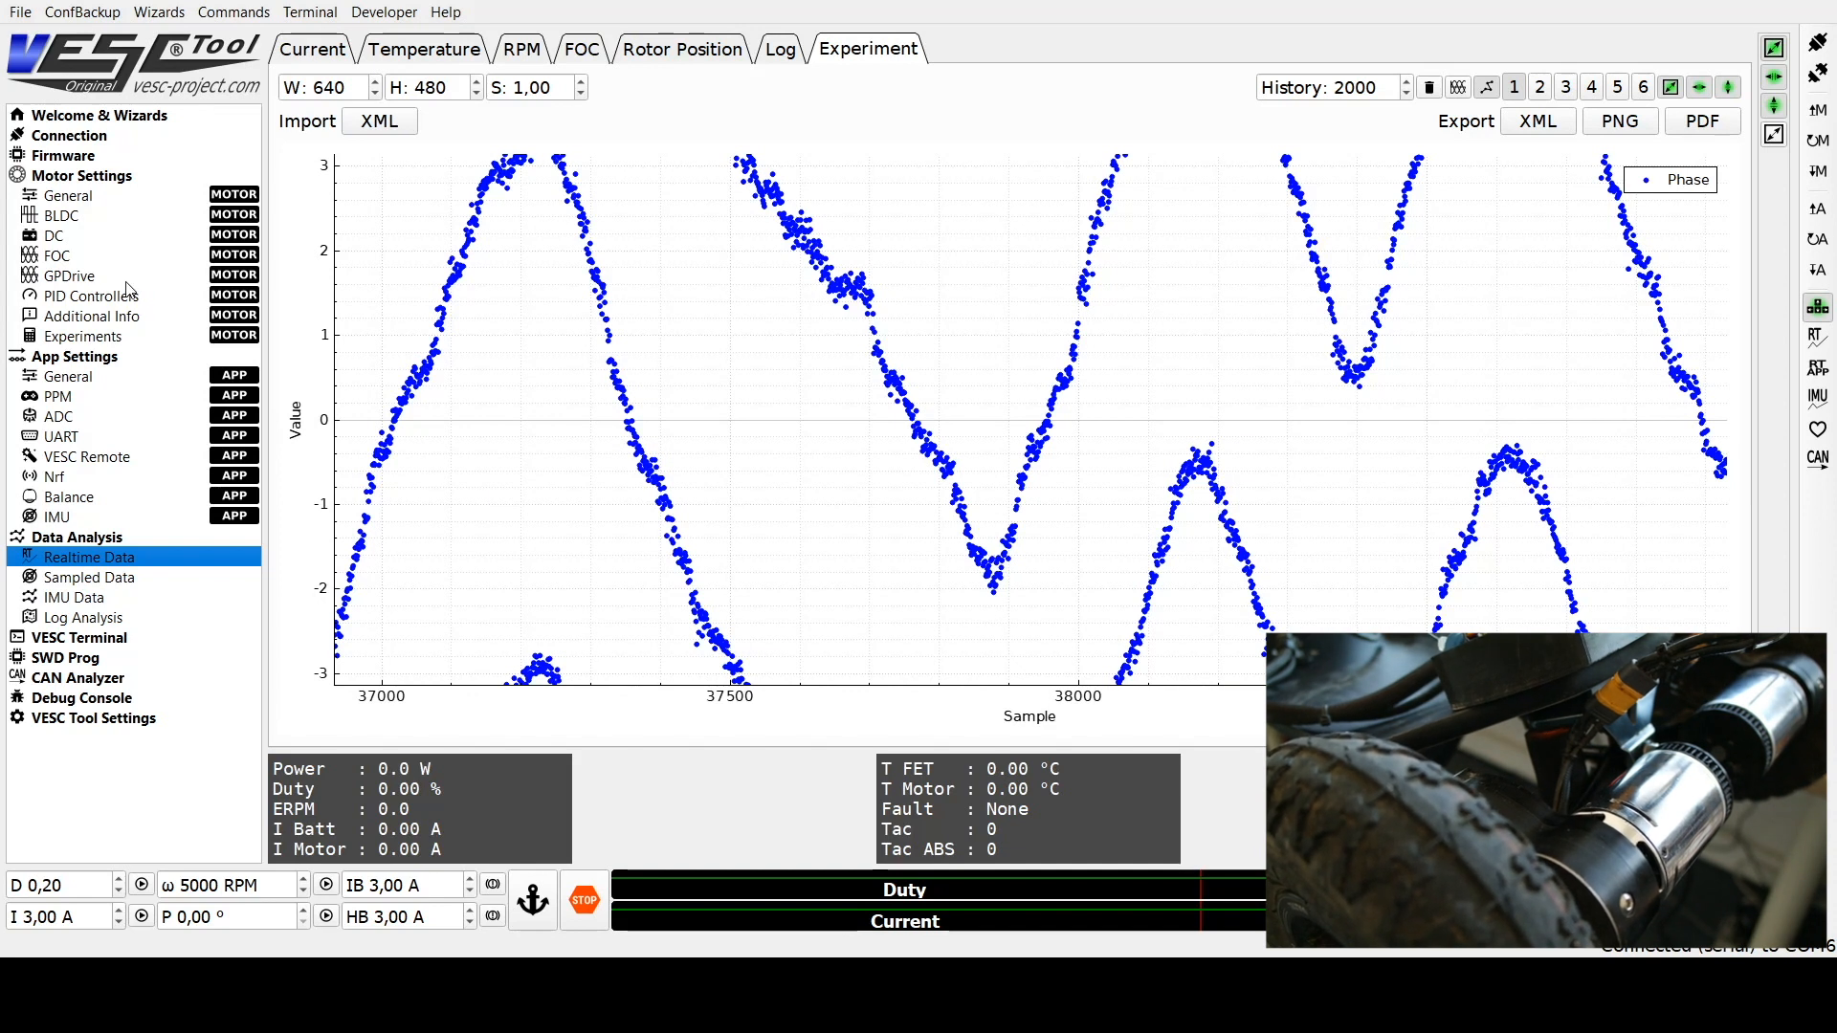
Step: Write an HFI Max Voltage of 10 V to the motor configuration and disconnect from the VESC
left_click(82, 257)
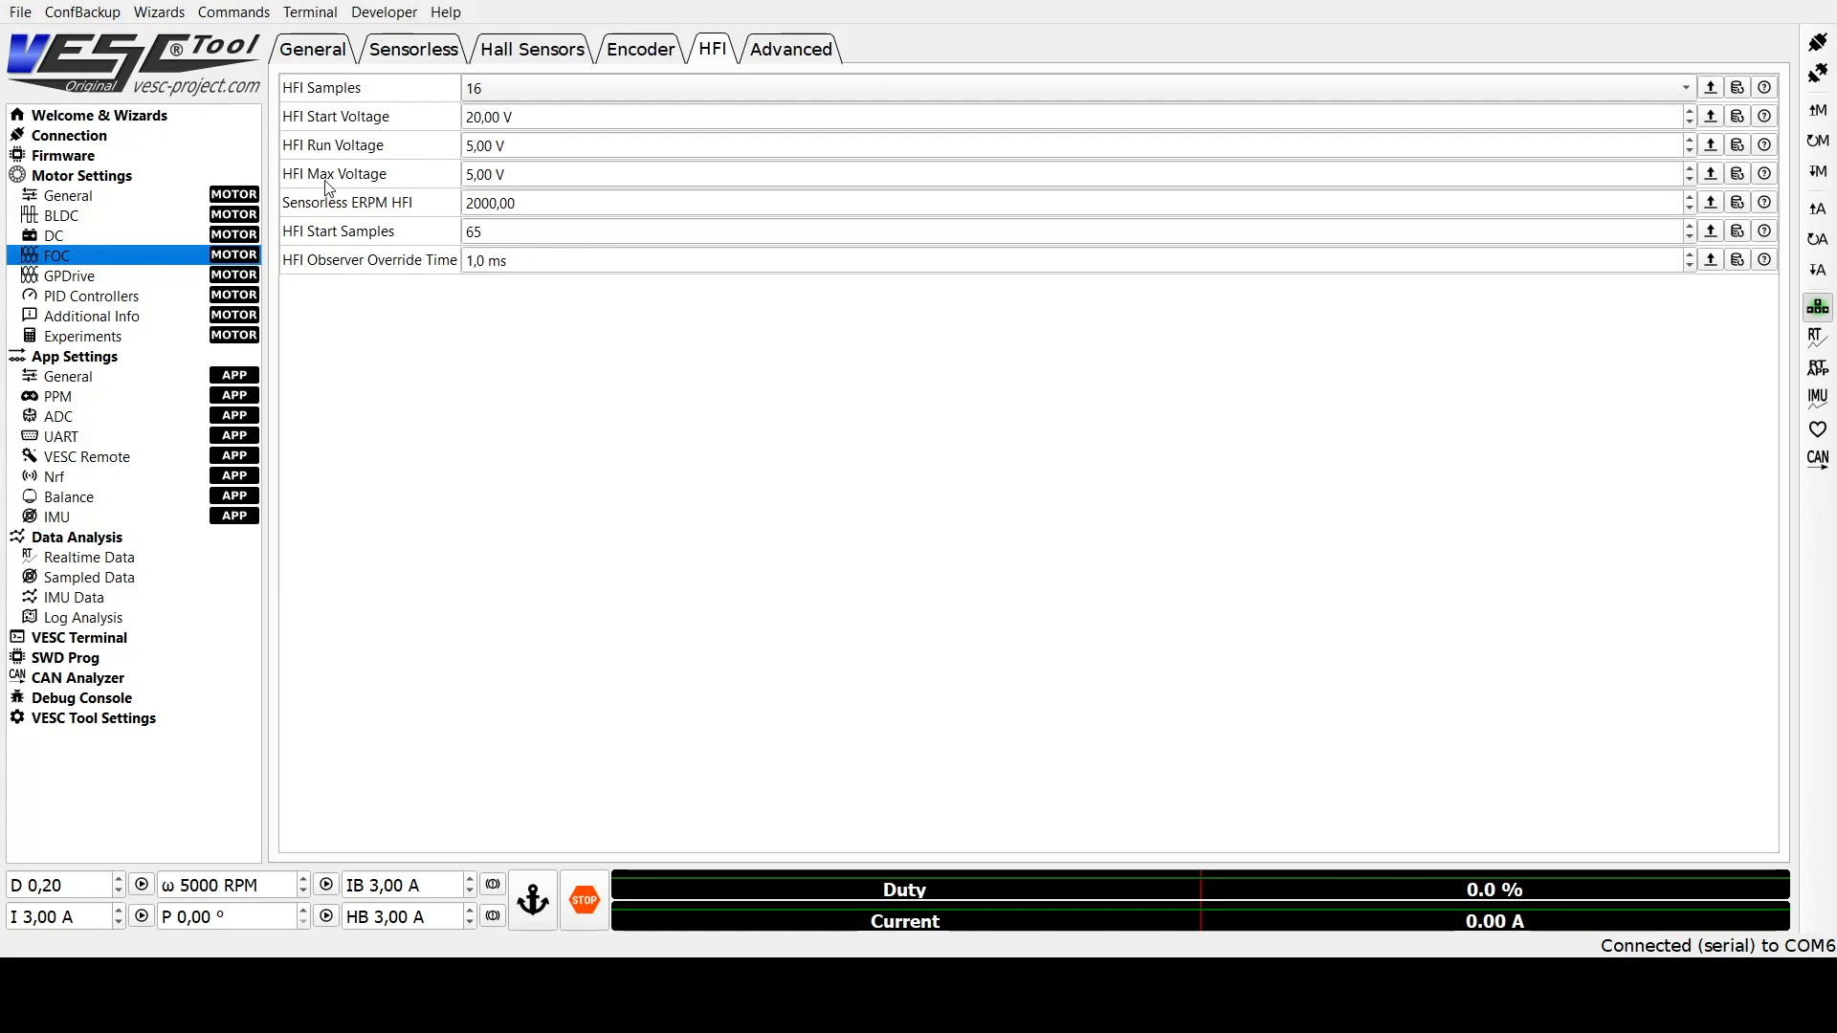
left_click_drag(471, 174, 456, 177)
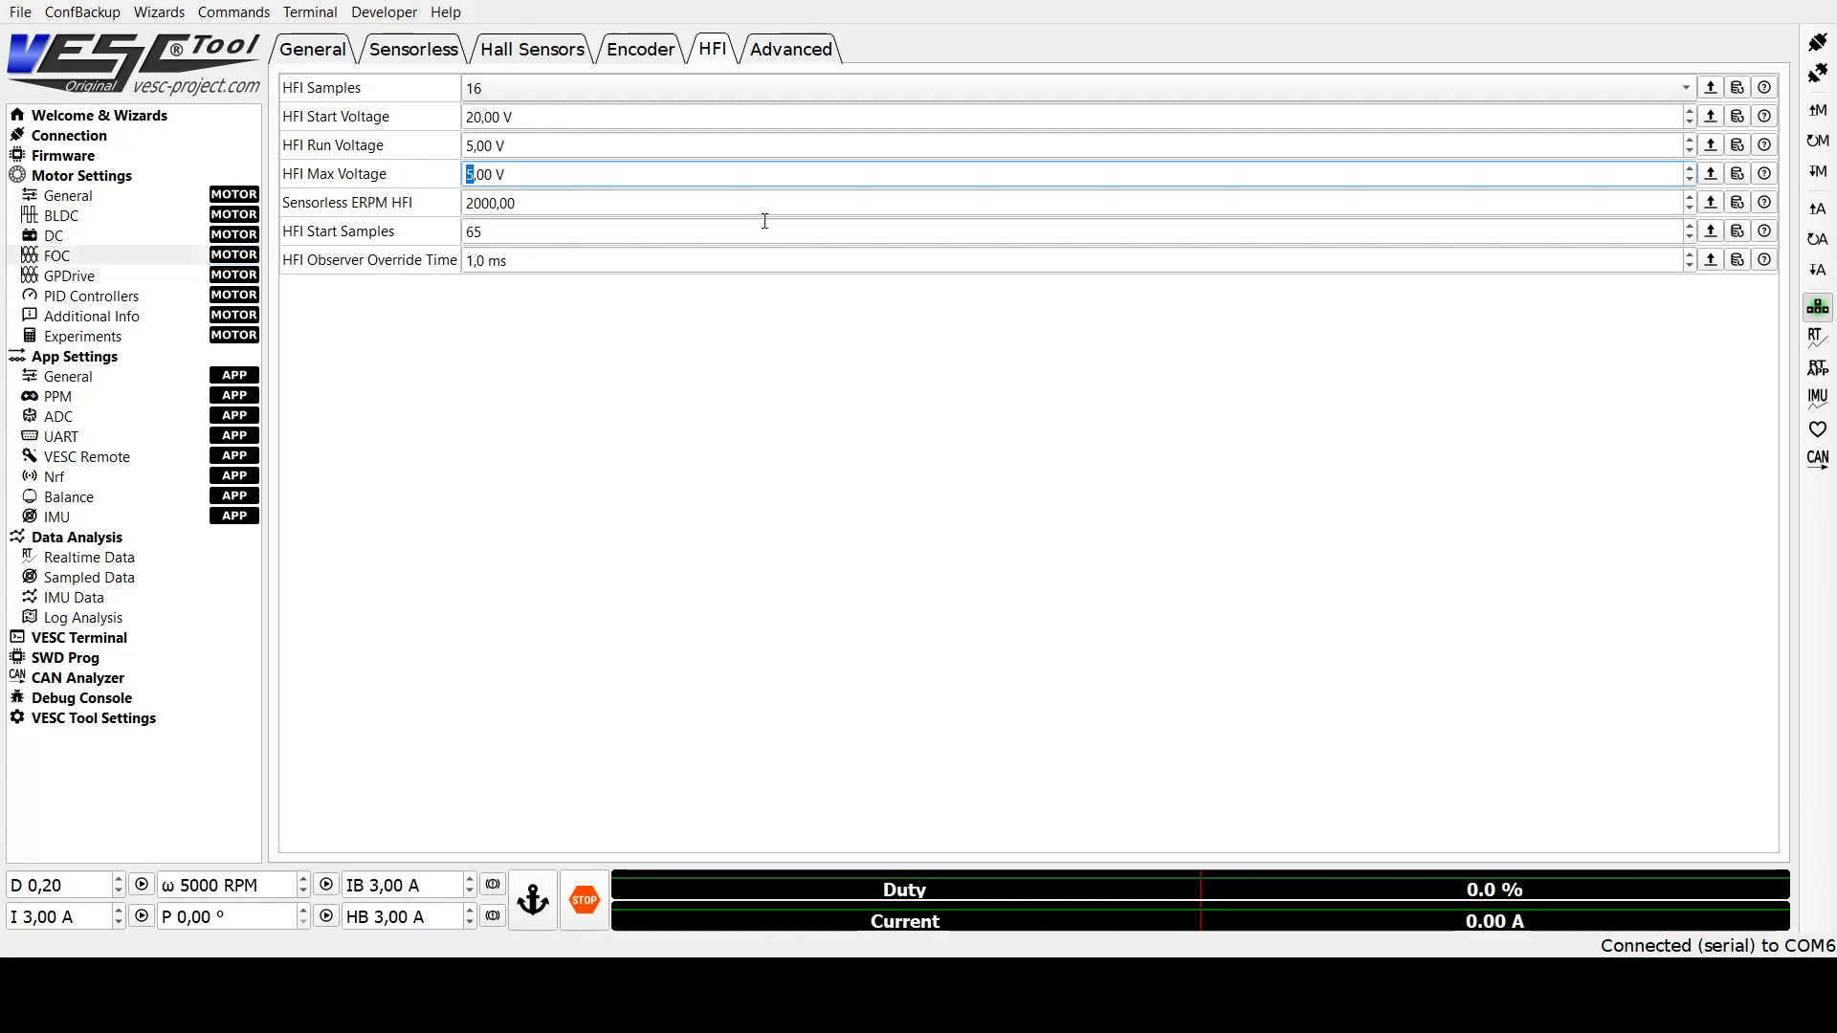
type("10")
left_click(689, 389)
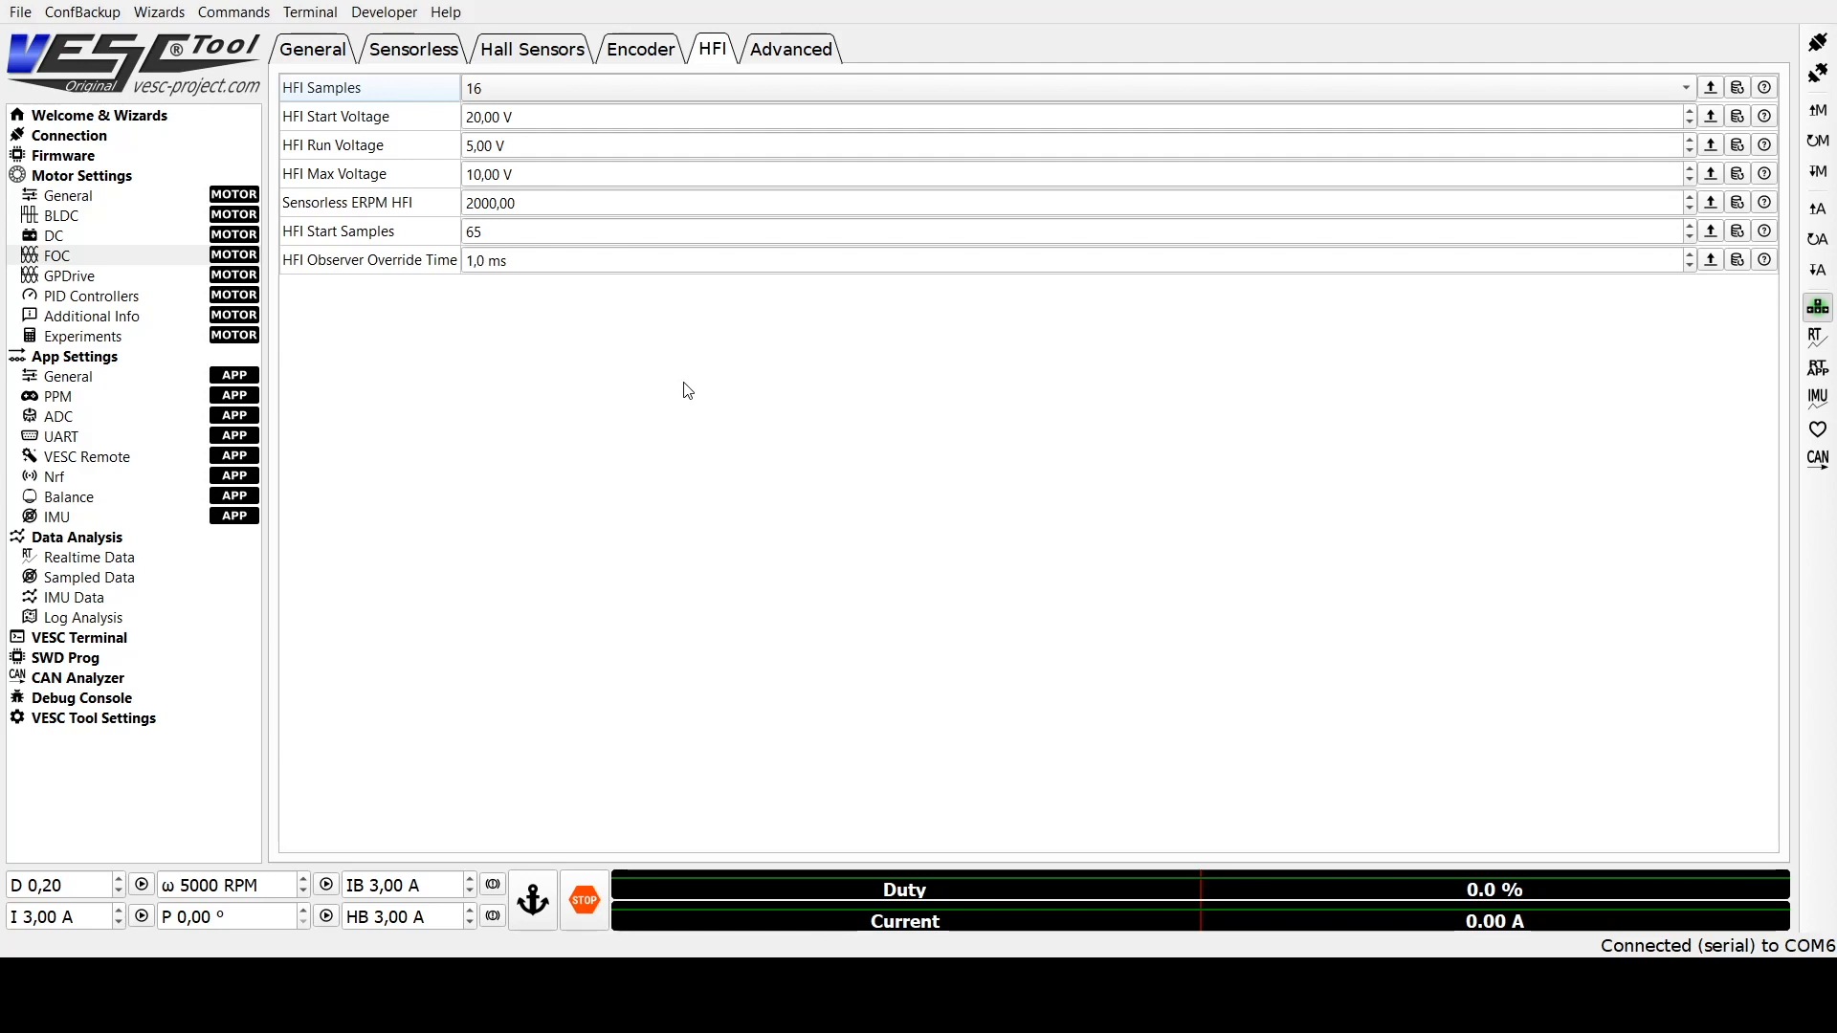
left_click(1818, 171)
left_click(1817, 73)
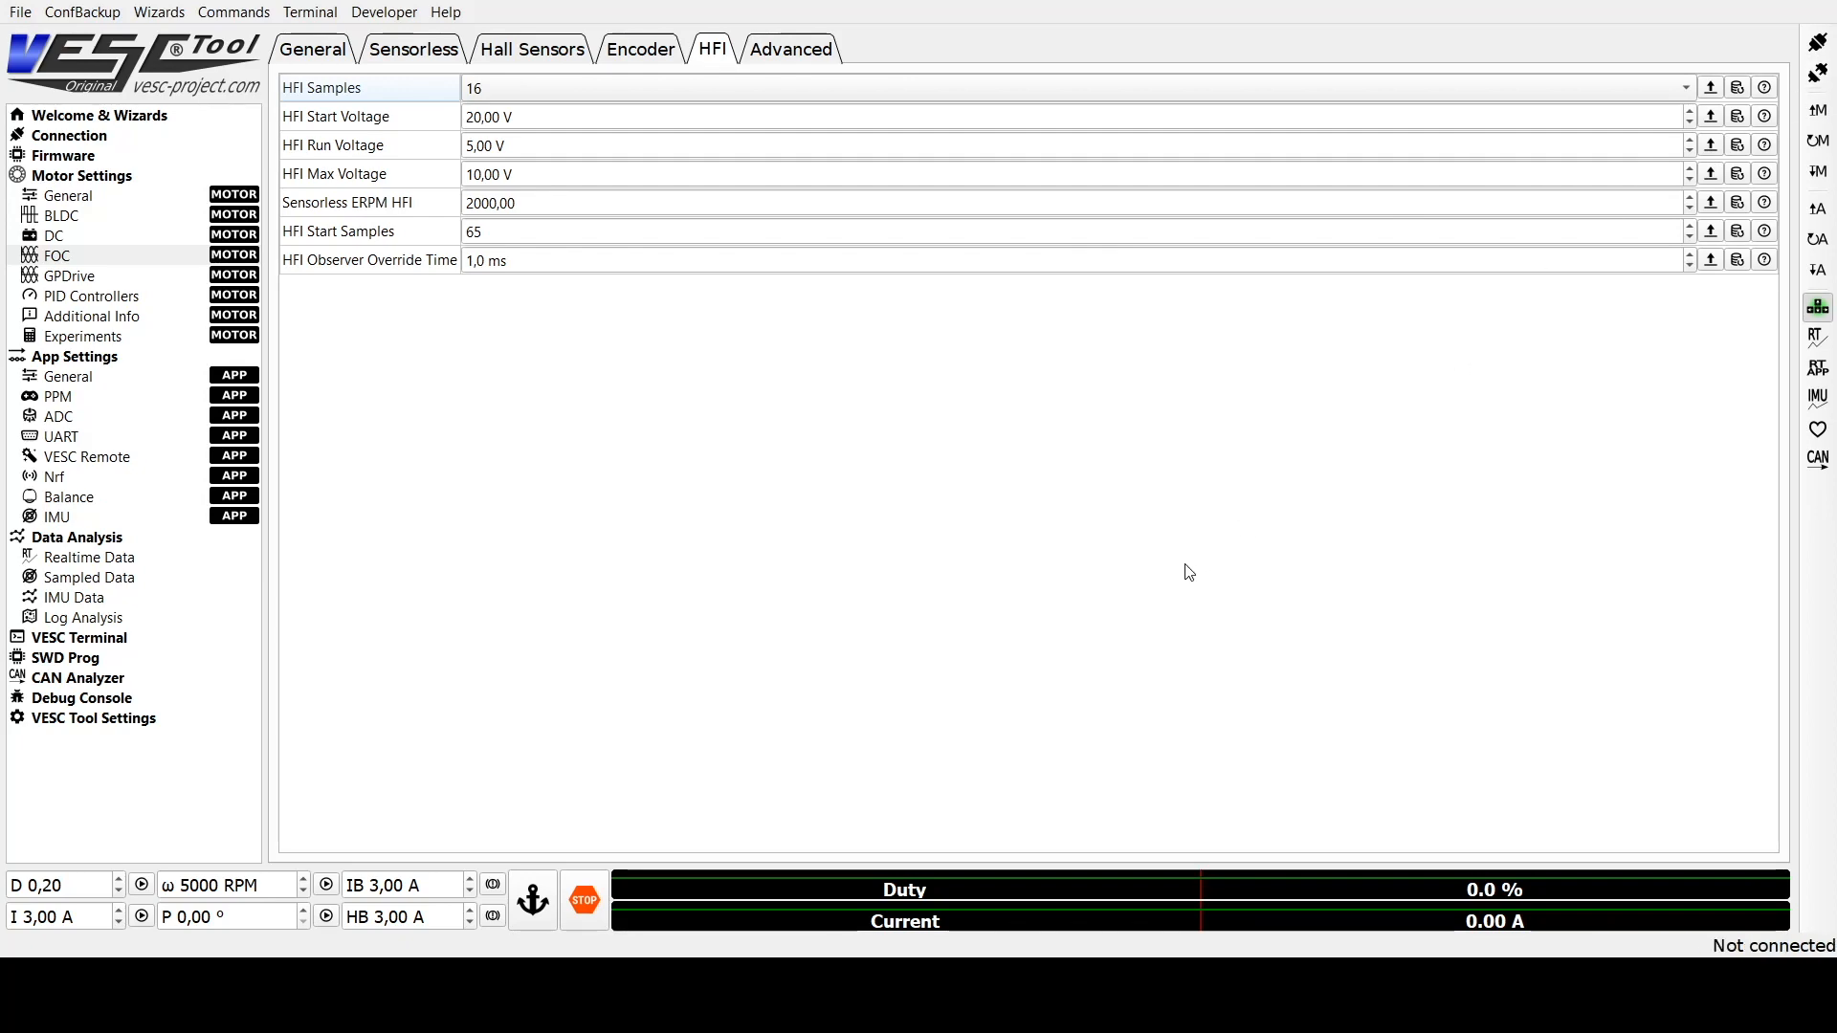